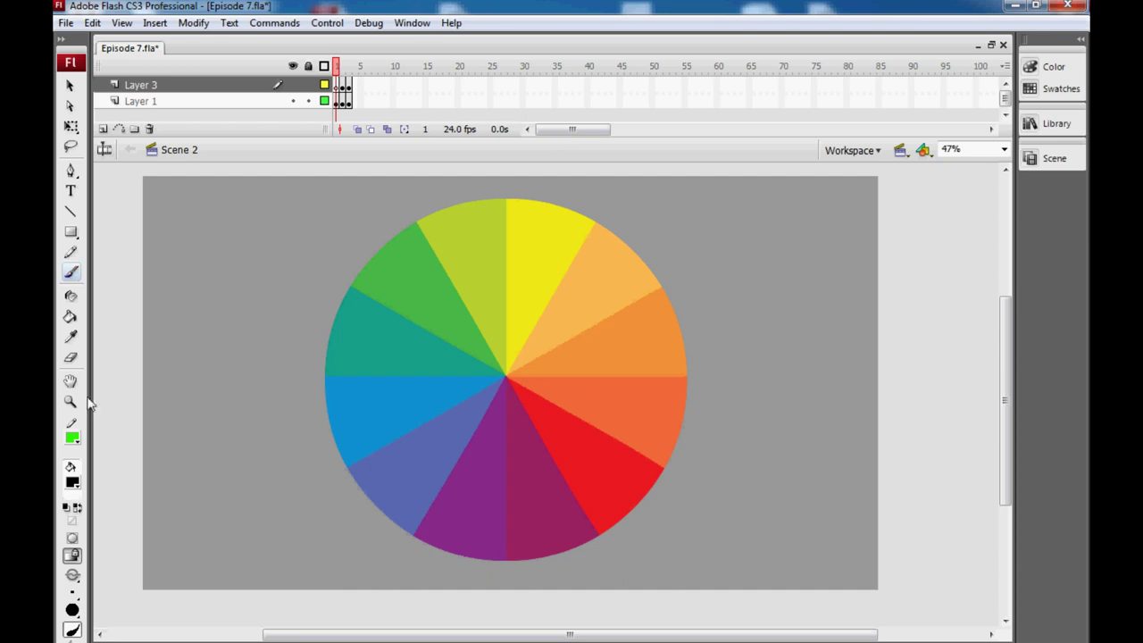
left_click(73, 482)
left_click(82, 379)
left_click(72, 609)
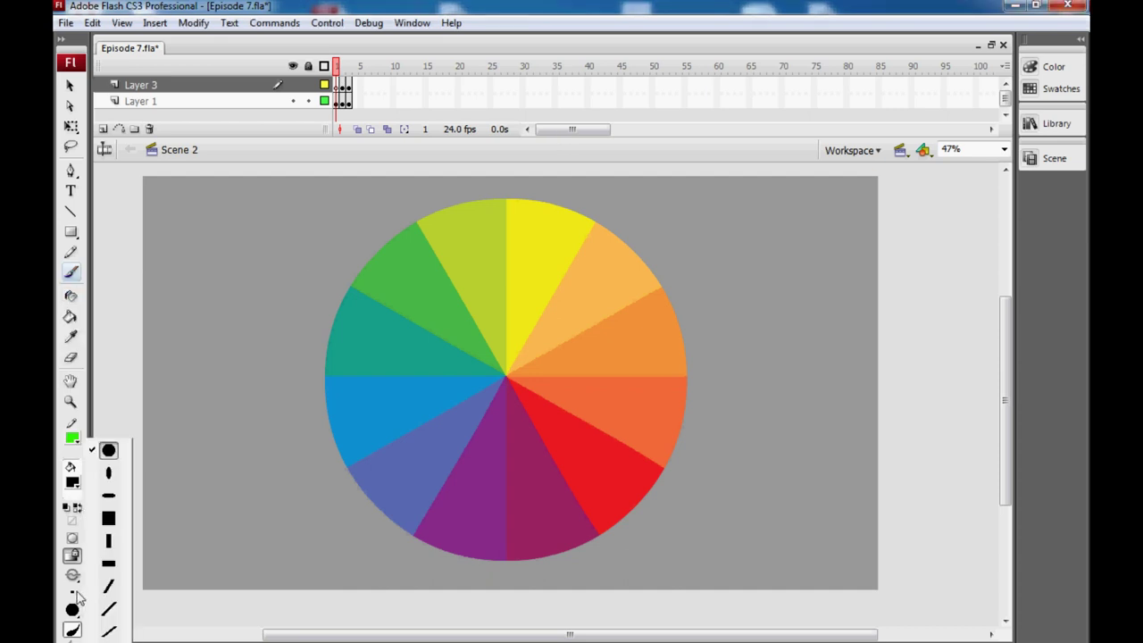
left_click(106, 522)
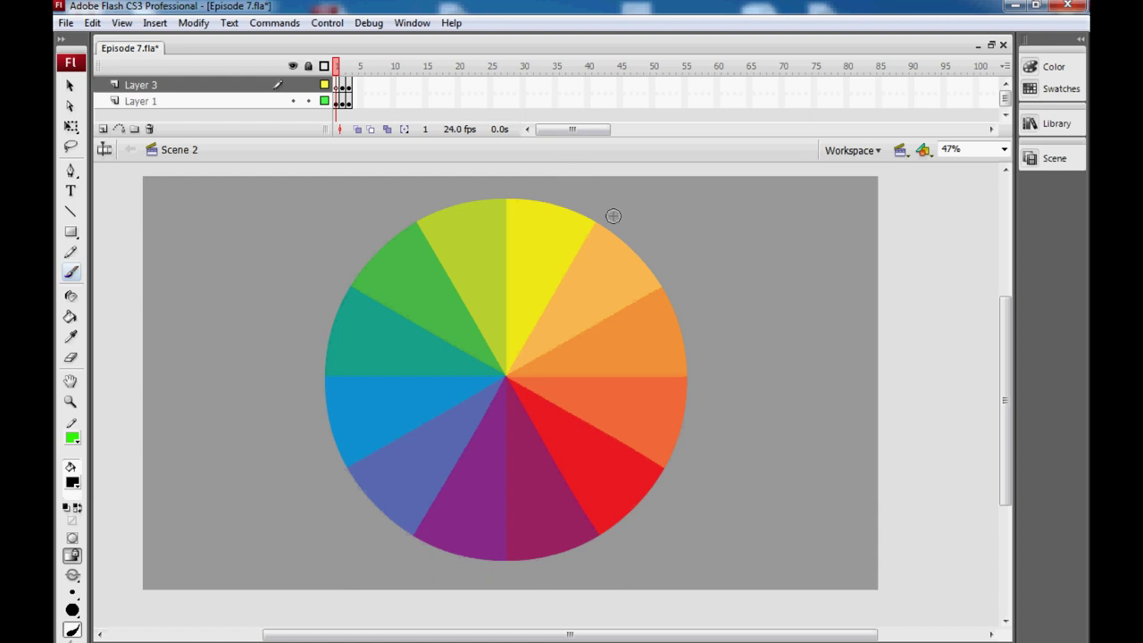
mouse_move(610, 217)
left_mouse_down()
mouse_move(667, 238)
mouse_move(709, 315)
mouse_move(712, 430)
mouse_move(702, 477)
left_mouse_up()
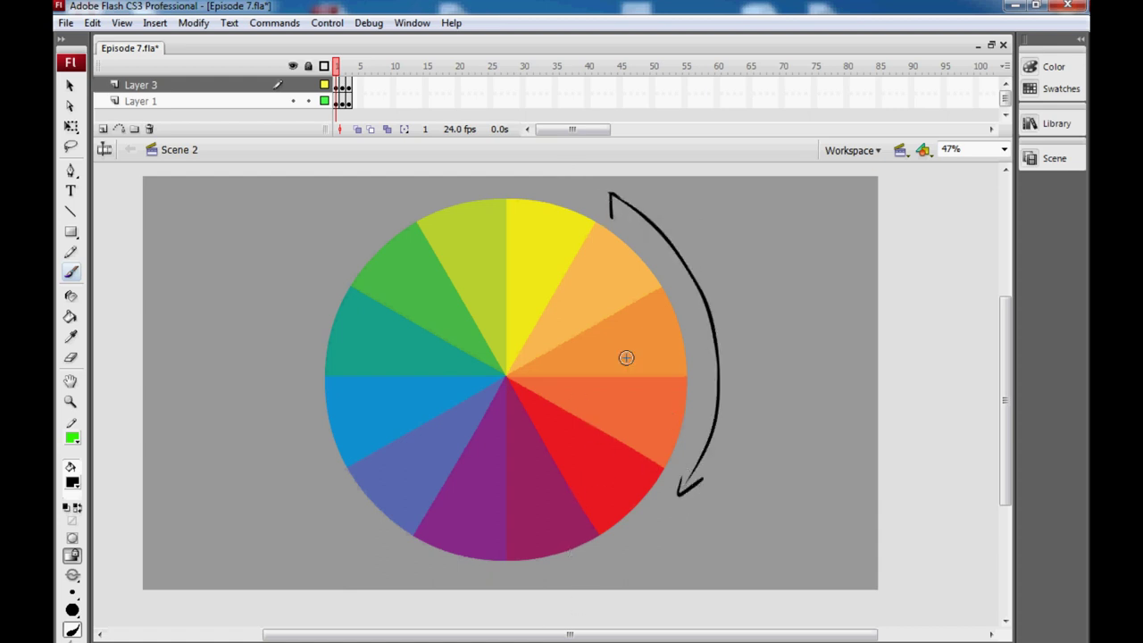
left_click_drag(611, 193, 631, 202)
mouse_move(352, 226)
left_mouse_down()
mouse_move(307, 309)
mouse_move(300, 407)
mouse_move(320, 467)
mouse_move(393, 546)
left_mouse_up()
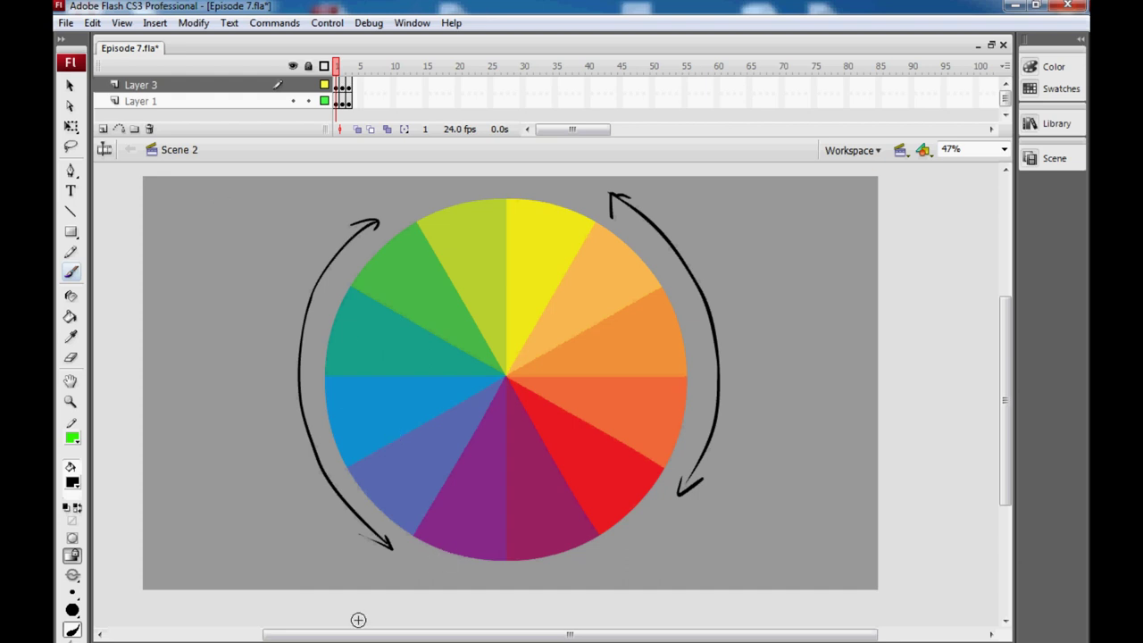
left_click(71, 146)
mouse_move(408, 552)
left_mouse_down()
mouse_move(322, 397)
mouse_move(330, 290)
mouse_move(394, 202)
mouse_move(258, 336)
mouse_move(323, 545)
mouse_move(406, 576)
left_mouse_up()
key("Delete")
mouse_move(669, 480)
left_mouse_down()
mouse_move(750, 263)
mouse_move(625, 183)
mouse_move(608, 213)
mouse_move(679, 281)
mouse_move(709, 361)
mouse_move(700, 411)
left_mouse_up()
key("Delete")
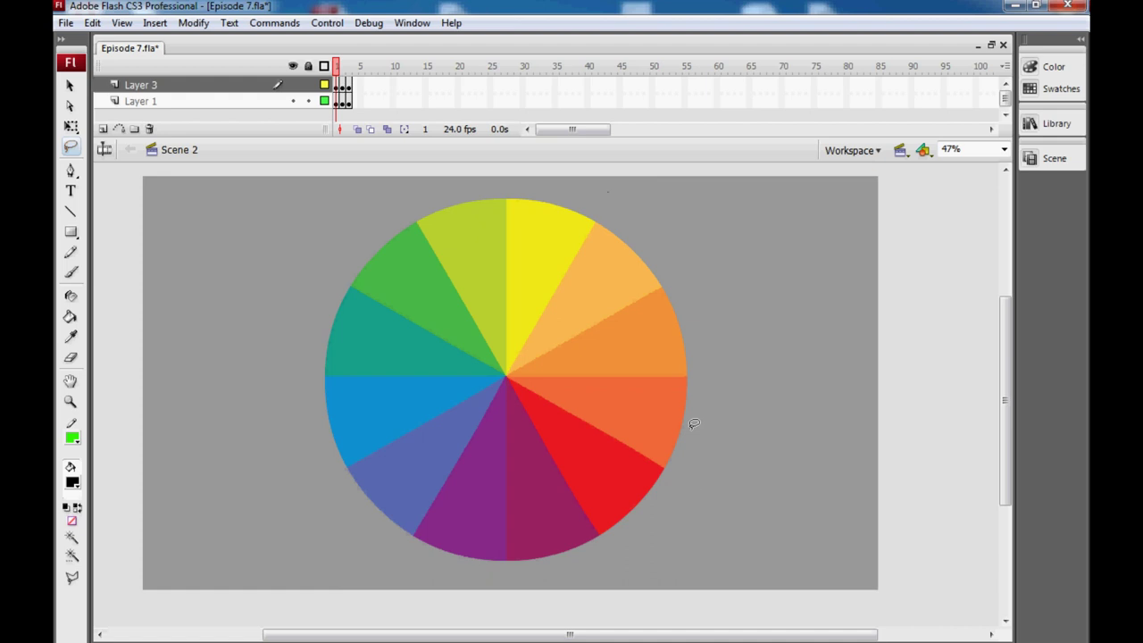
left_click(71, 272)
left_click_drag(556, 198, 566, 186)
left_click_drag(467, 563, 462, 576)
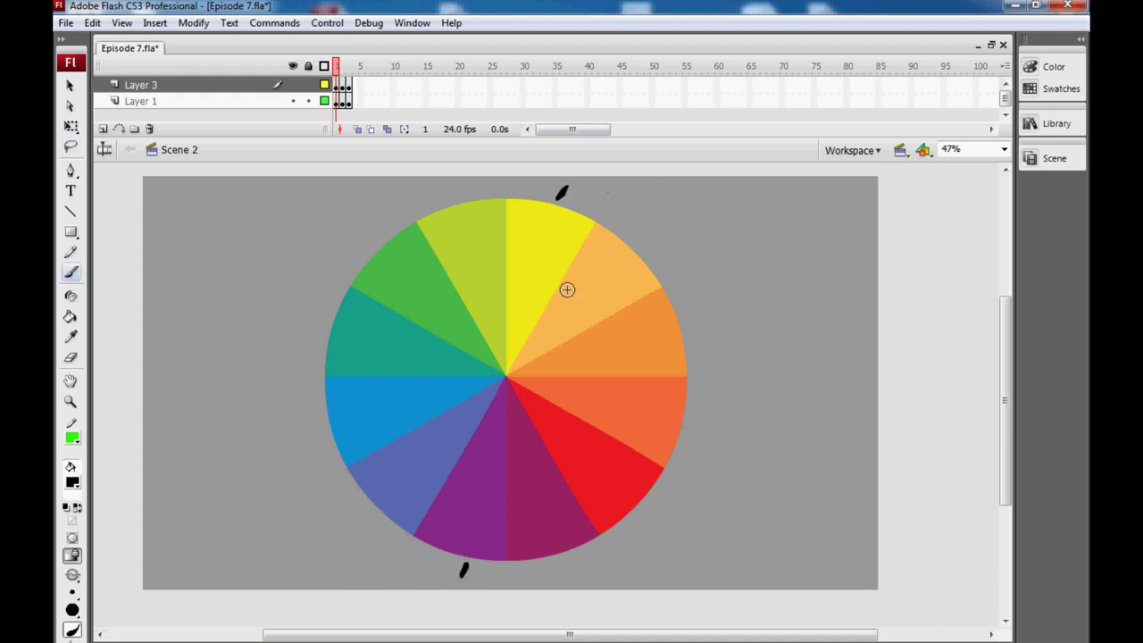
mouse_move(566, 191)
left_mouse_down()
mouse_move(518, 298)
mouse_move(473, 582)
left_mouse_up()
key("ctrl+z")
key("ctrl+z")
Eyedrop the wheel's yellow as the fill, then preview lighter, orange-shifted, greyish and fully saturated yellows
left_click(75, 482)
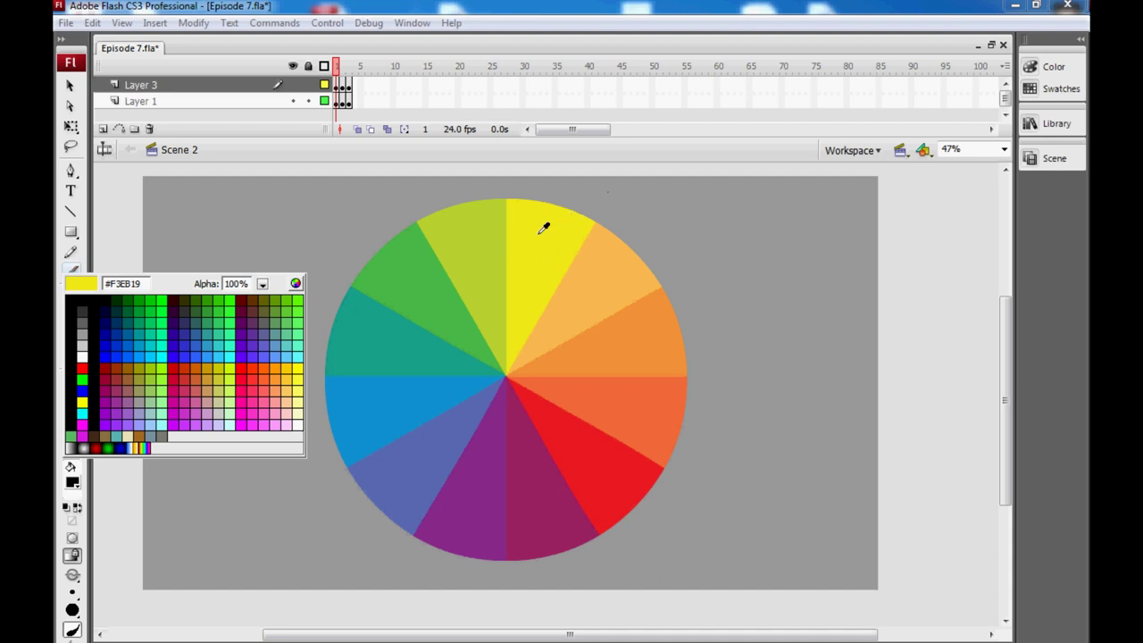
left_click(547, 233)
left_click(74, 482)
left_click(296, 285)
left_click_drag(638, 199, 517, 223)
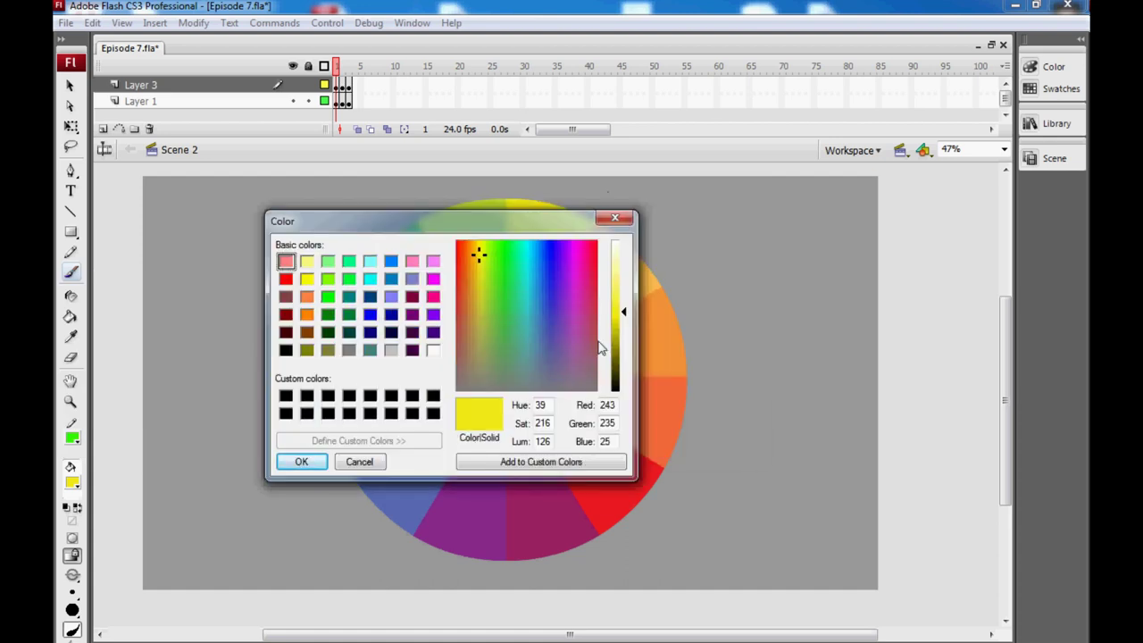
left_click_drag(622, 312, 598, 306)
left_click_drag(476, 254, 477, 260)
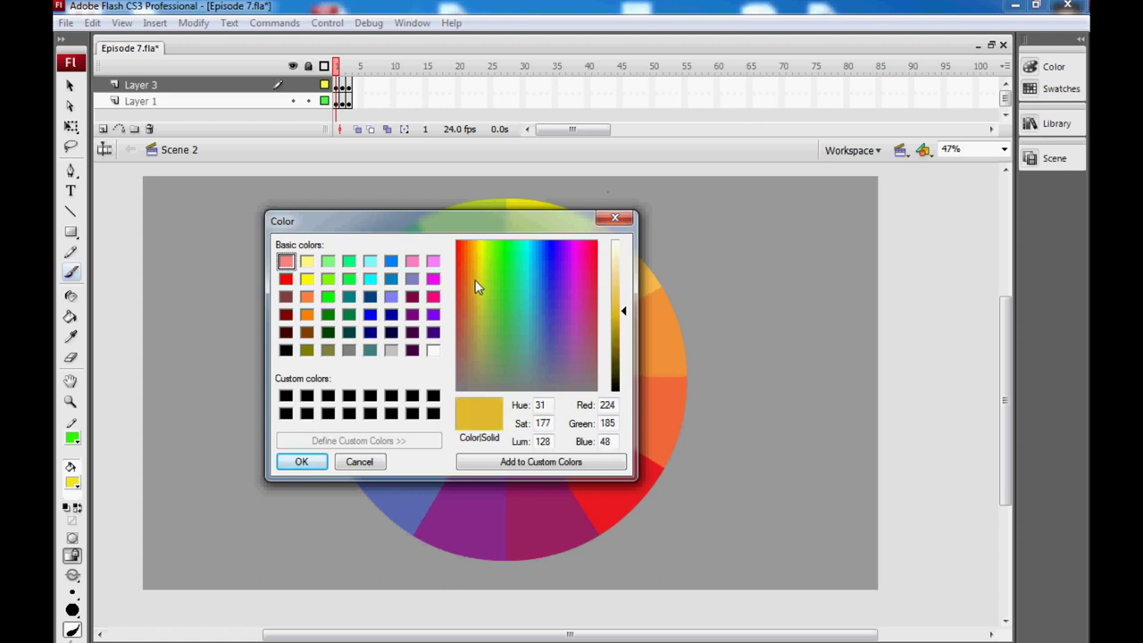
left_click_drag(475, 286, 479, 243)
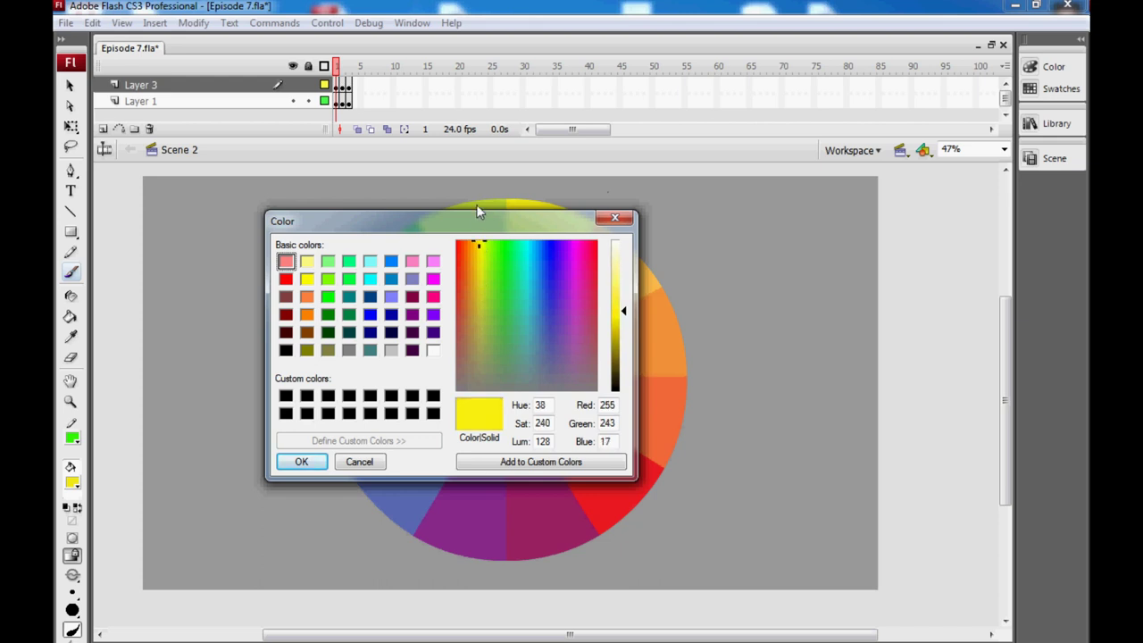
mouse_move(482, 246)
left_mouse_down()
mouse_move(475, 343)
mouse_move(475, 234)
left_mouse_up()
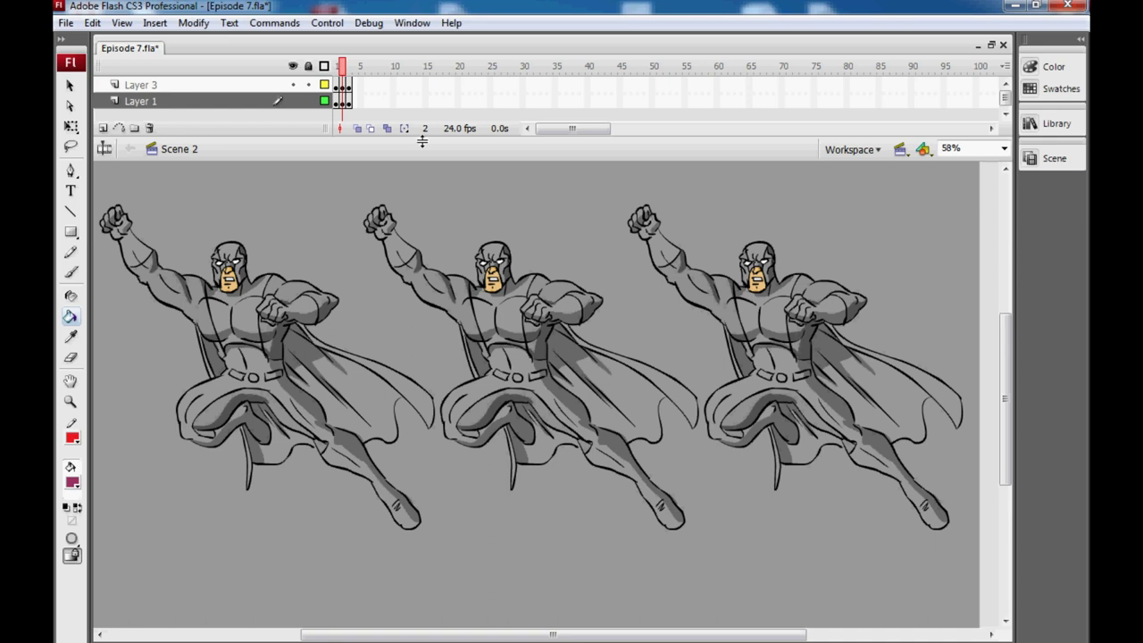
Paint the left hero's trunks, chest strap, shoulder, raised arm and mask with the wheel's blue
key("comma")
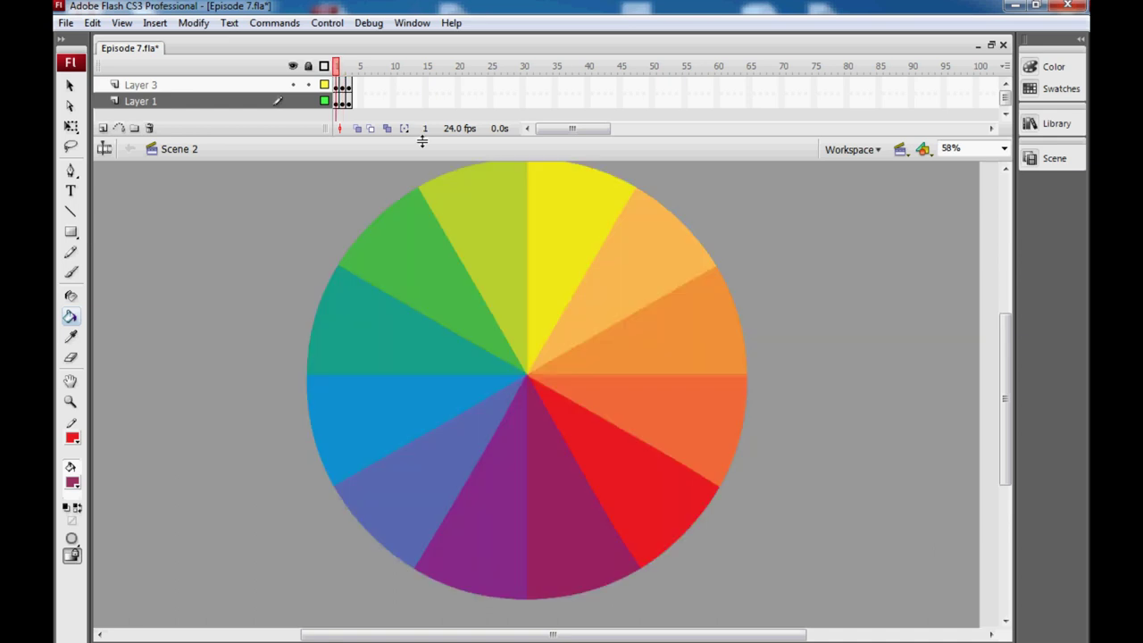
left_click(73, 482)
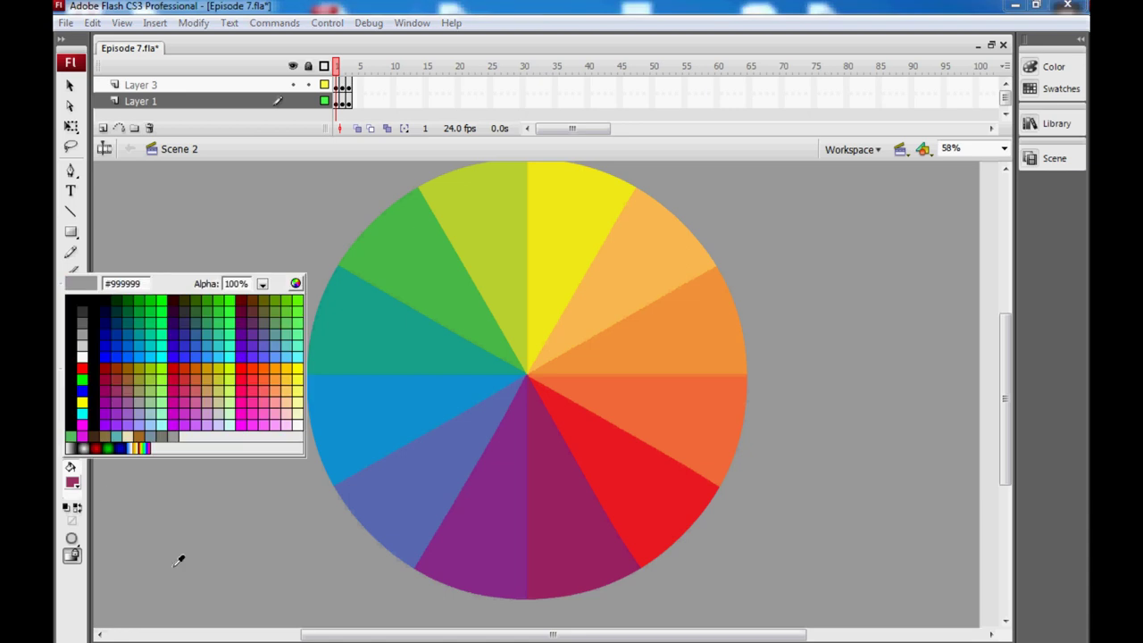
left_click(471, 386)
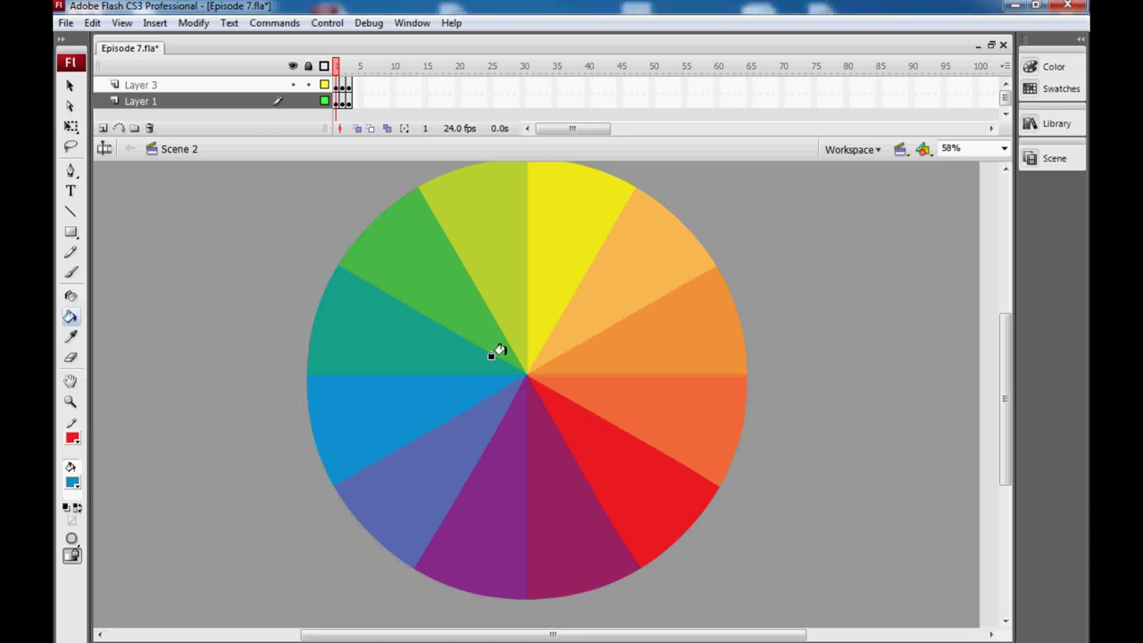
key("period")
left_click(308, 432)
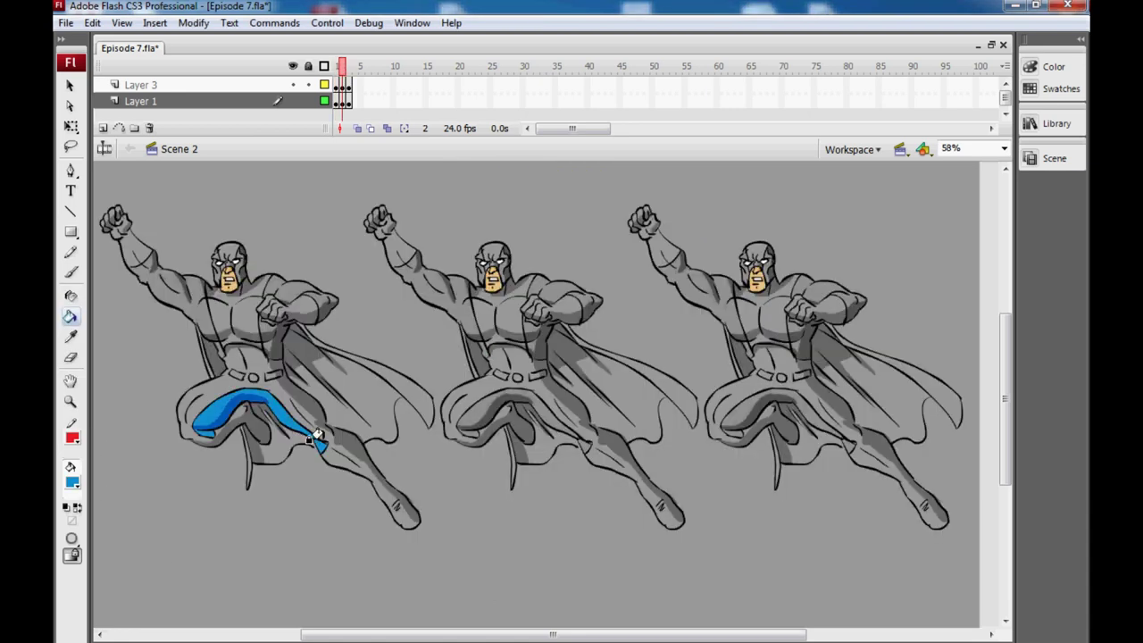
left_click(272, 341)
left_click(285, 291)
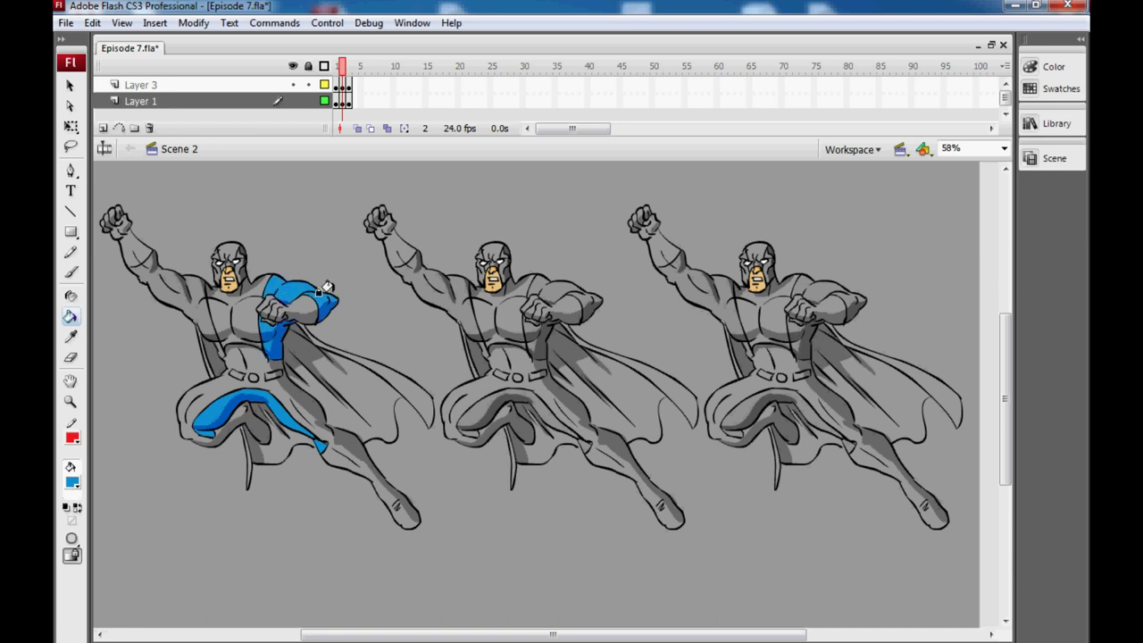
left_click(207, 312)
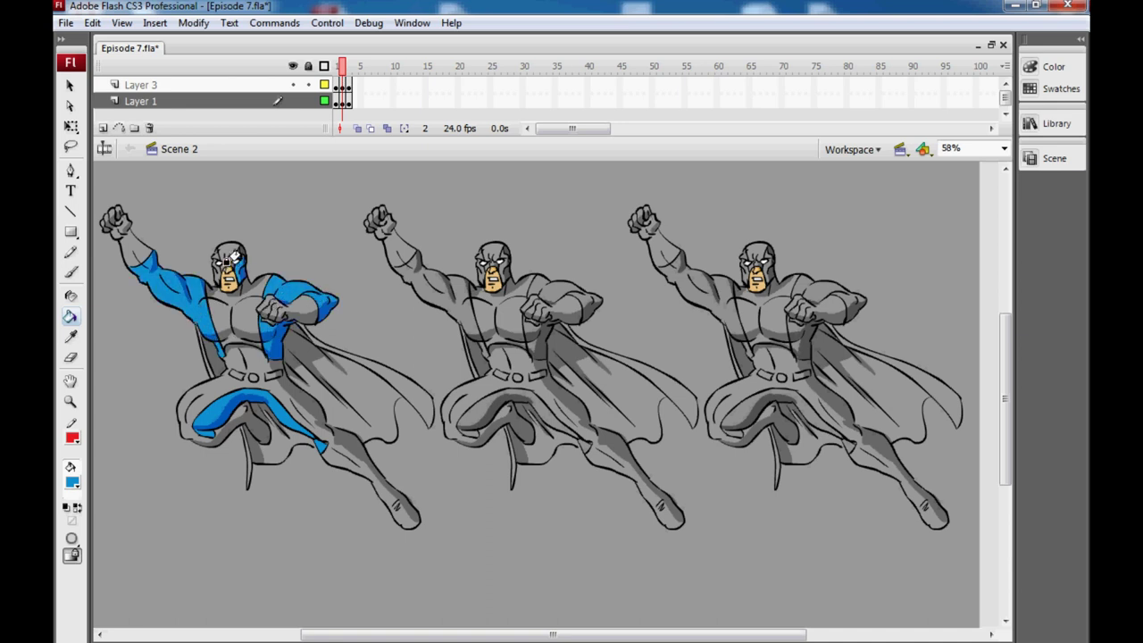
left_click(218, 258)
left_click(234, 254)
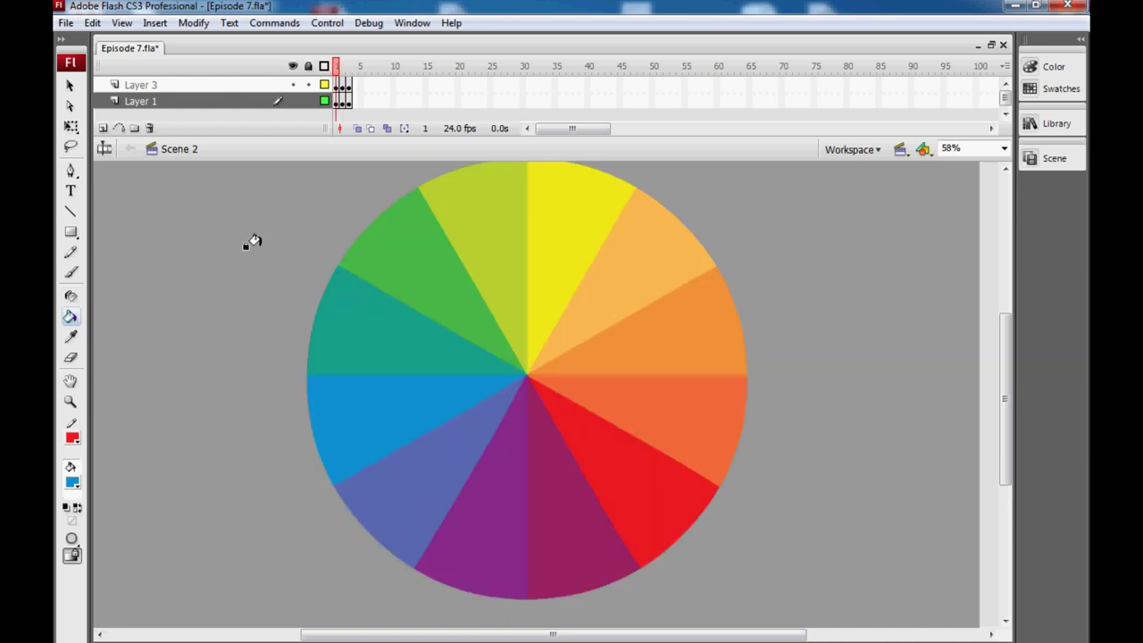
Paint the left hero's cape, legs, torso, helmet and both fists with the complementary orange
left_click(73, 482)
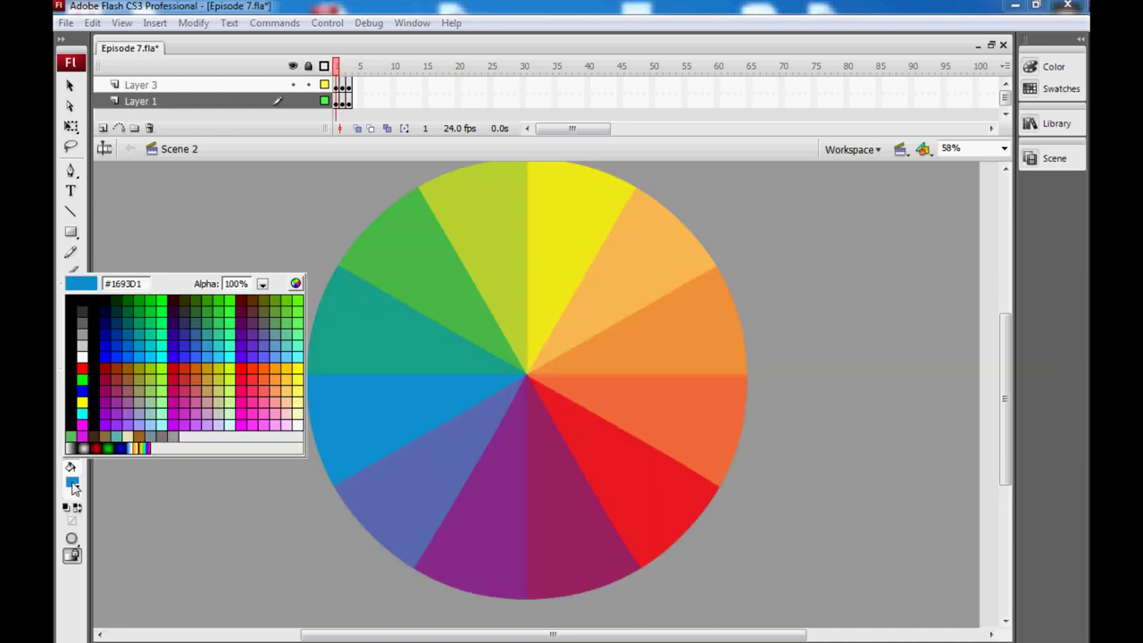
left_click(666, 323)
key(".")
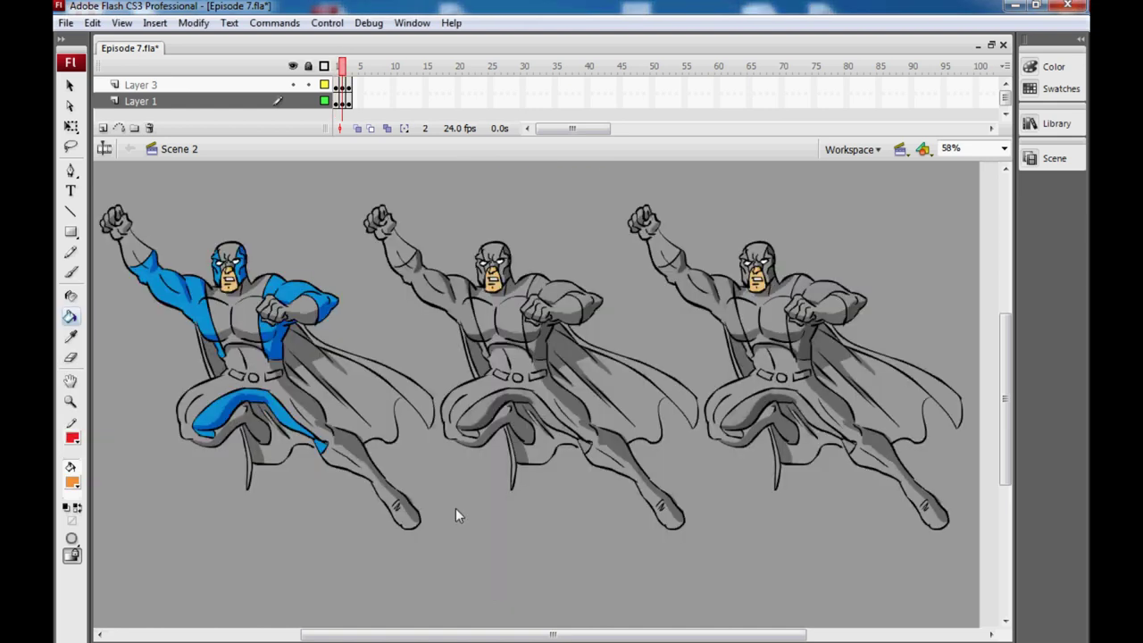
left_click(259, 350)
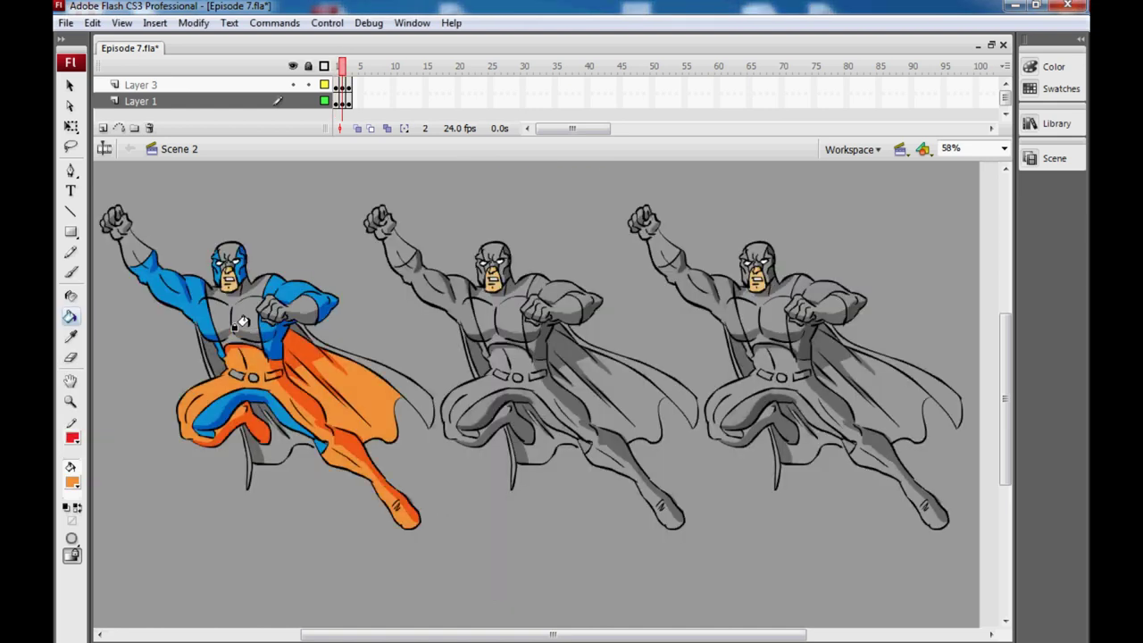
left_click(240, 328)
left_click(223, 247)
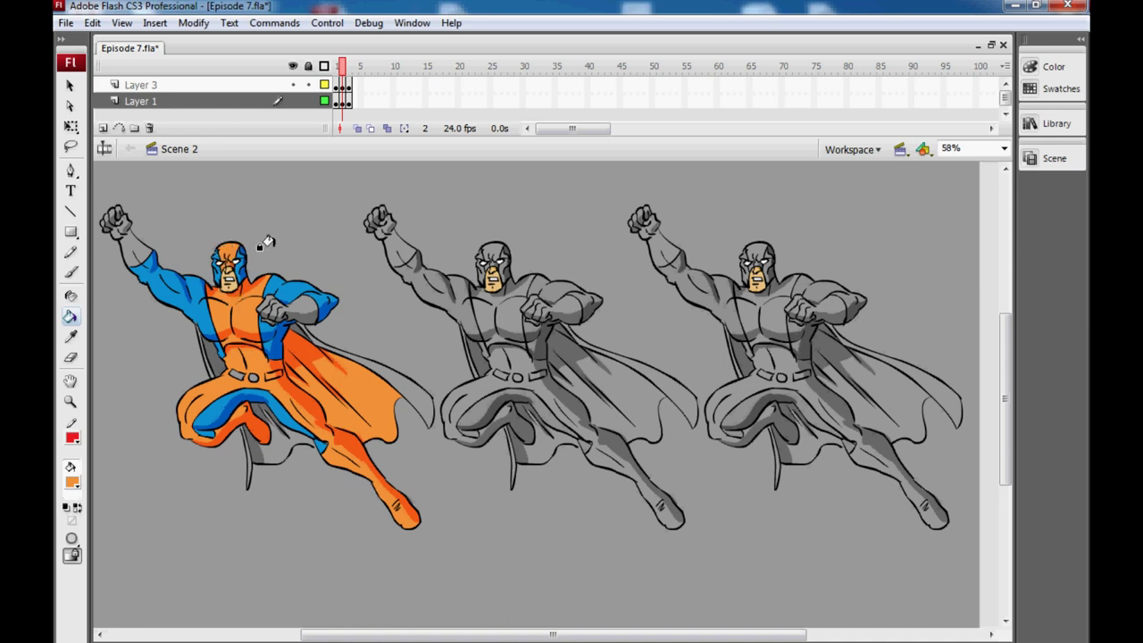
left_click(300, 302)
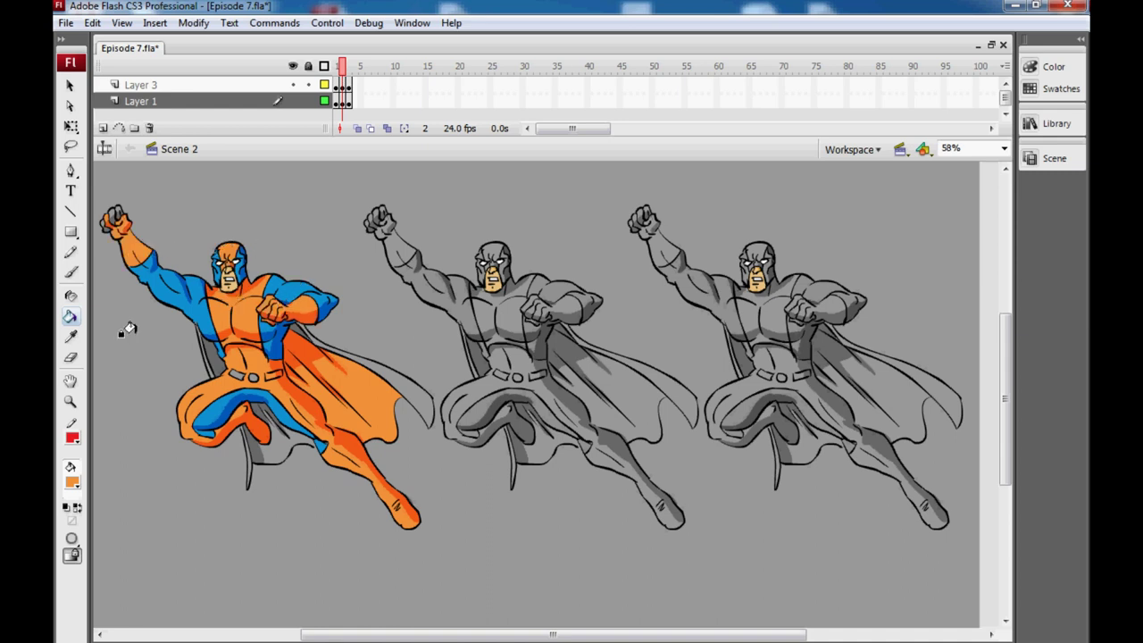
left_click(110, 208)
left_click(259, 441)
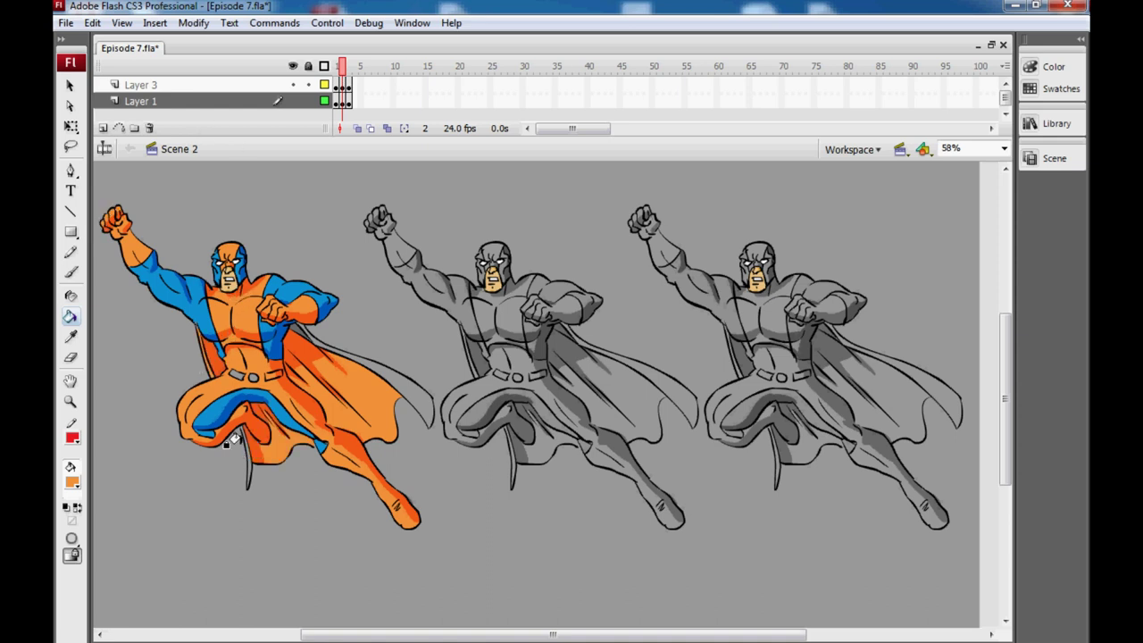
left_click(402, 386)
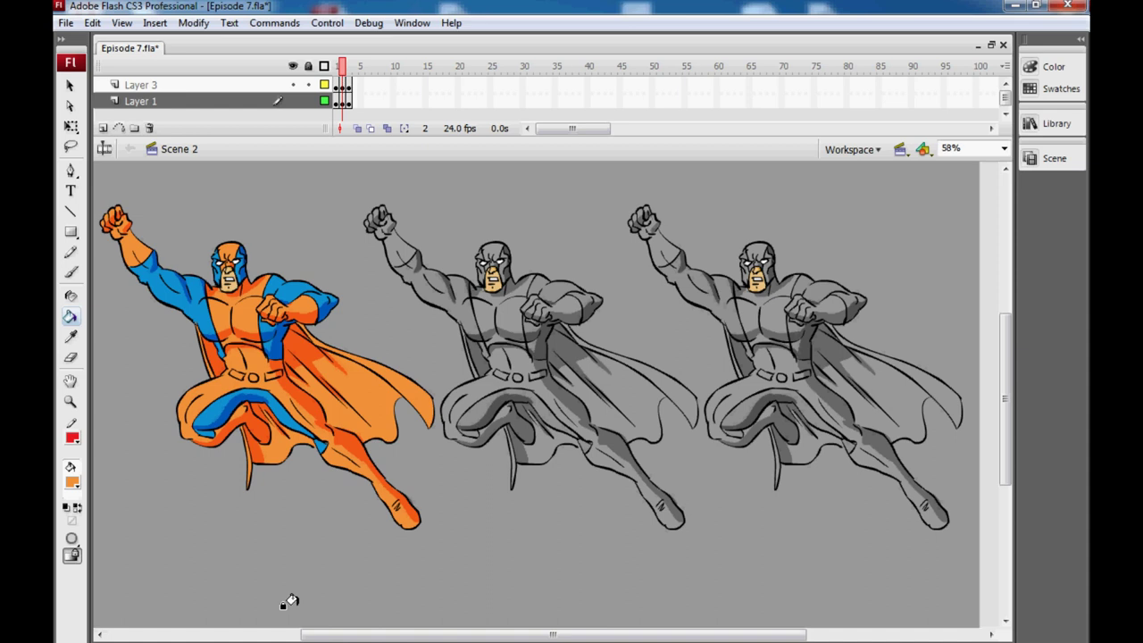
key("comma")
Paint the middle hero's trunks, shoulders, arm and helmet with the wheel's red
left_click(73, 482)
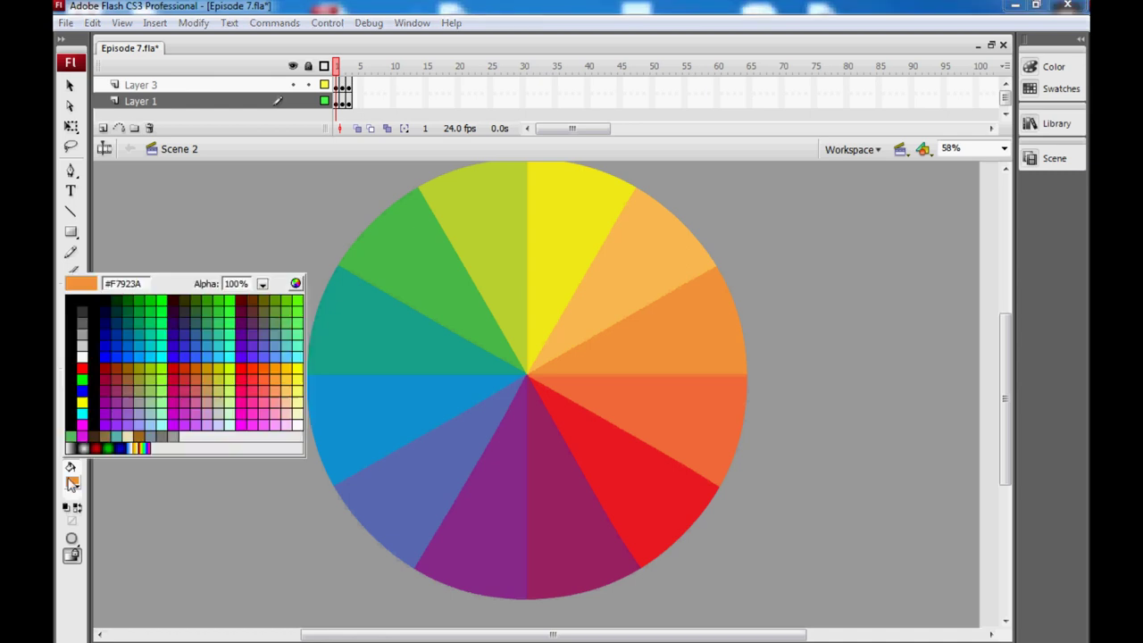
left_click(592, 438)
key("period")
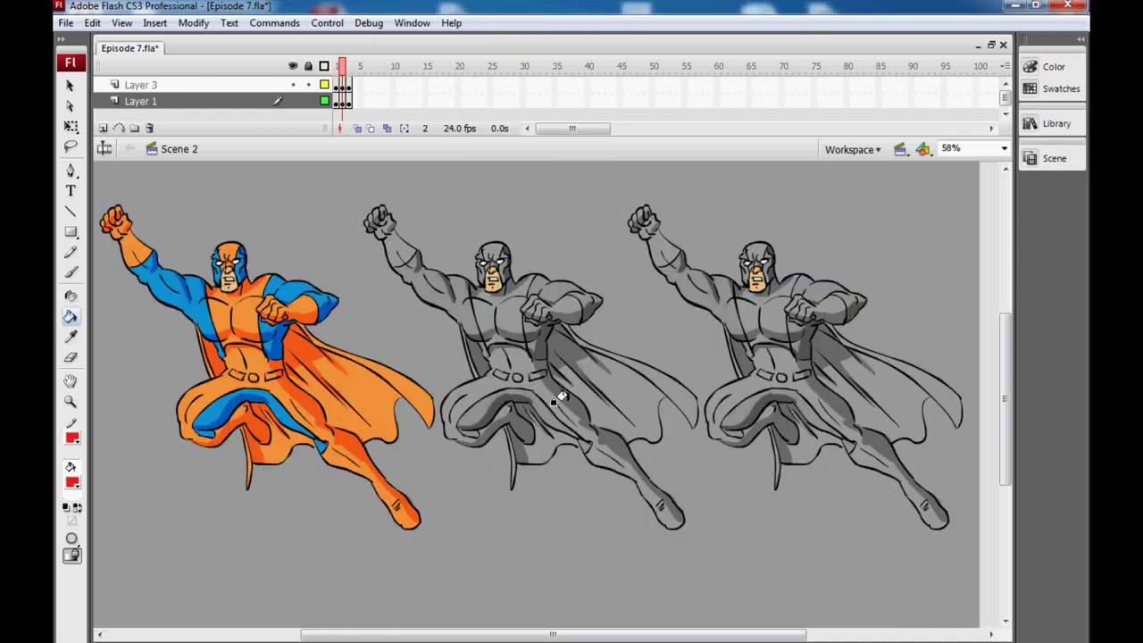
left_click(553, 416)
left_click(584, 443)
left_click(550, 291)
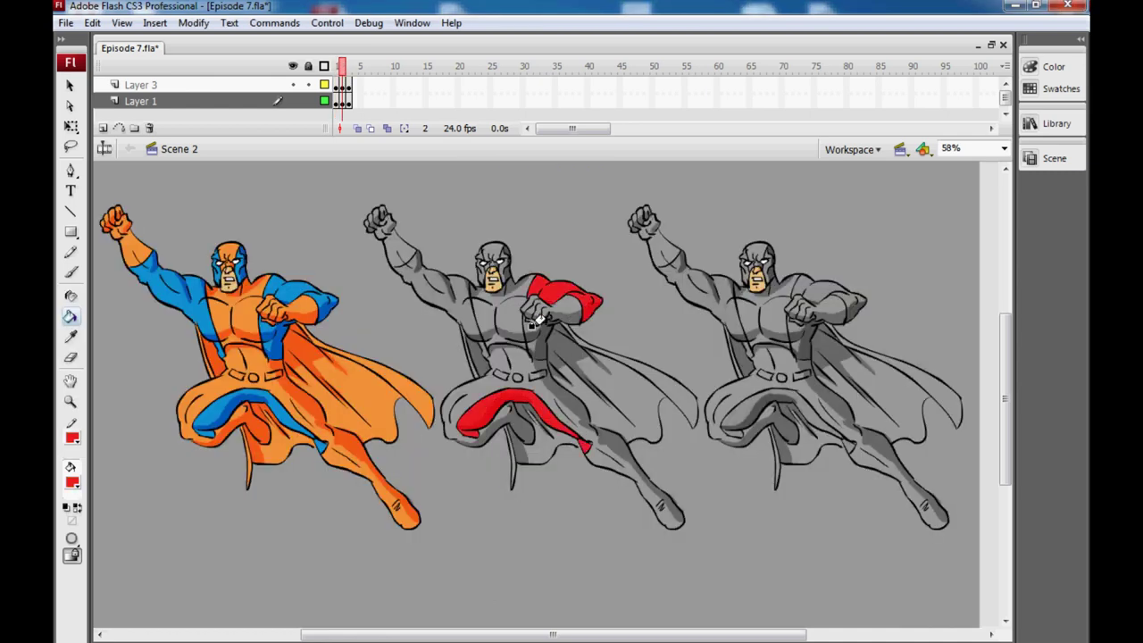
left_click(536, 329)
left_click(453, 305)
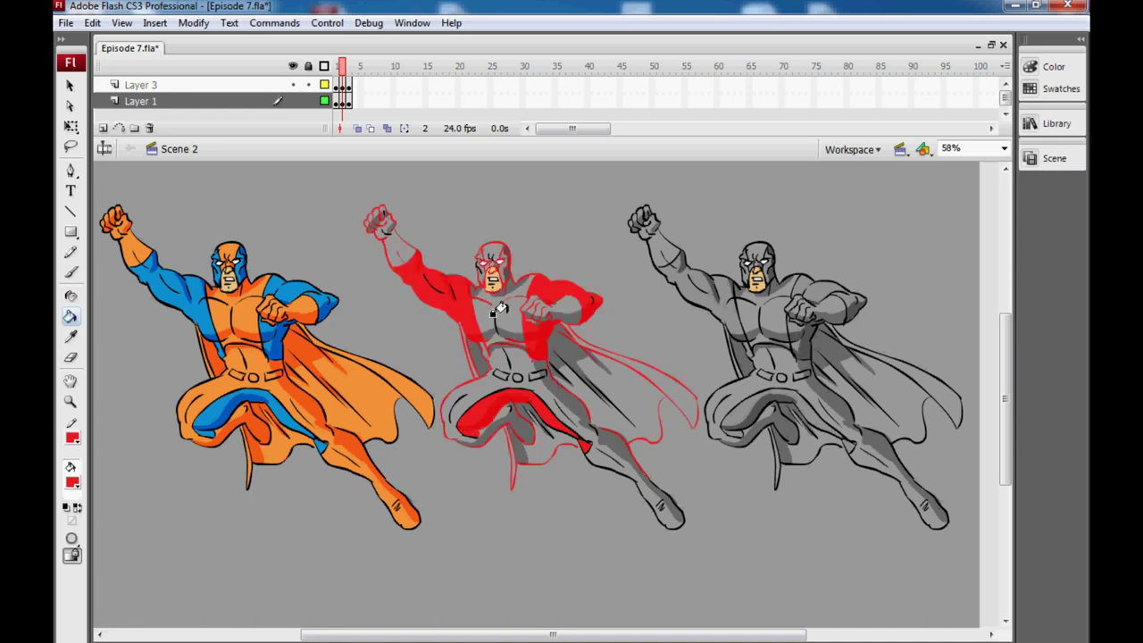
left_click(473, 346)
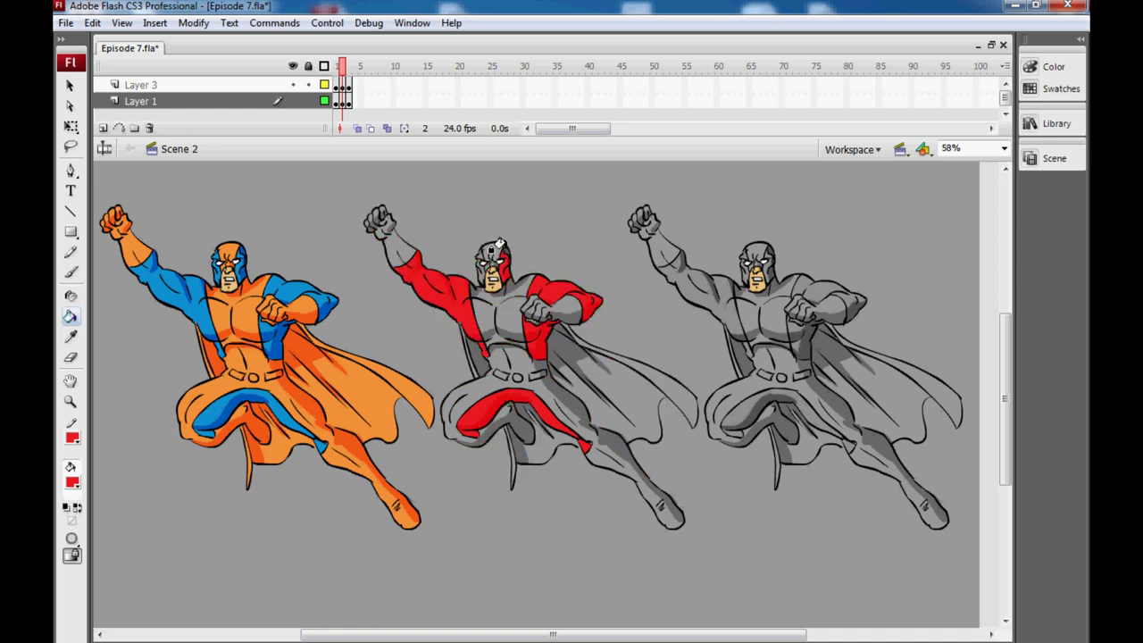
left_click(502, 252)
left_click(479, 255)
Sample yellow from the wheel and fill the middle hero's torso, cape, legs, fists and head top
key("comma")
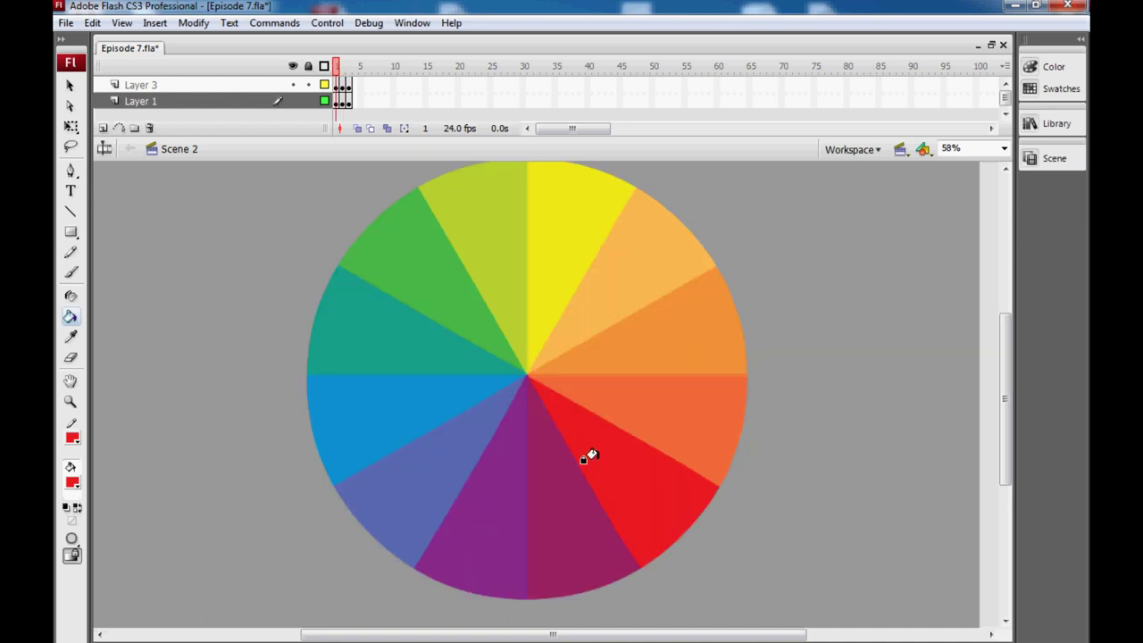
left_click(75, 483)
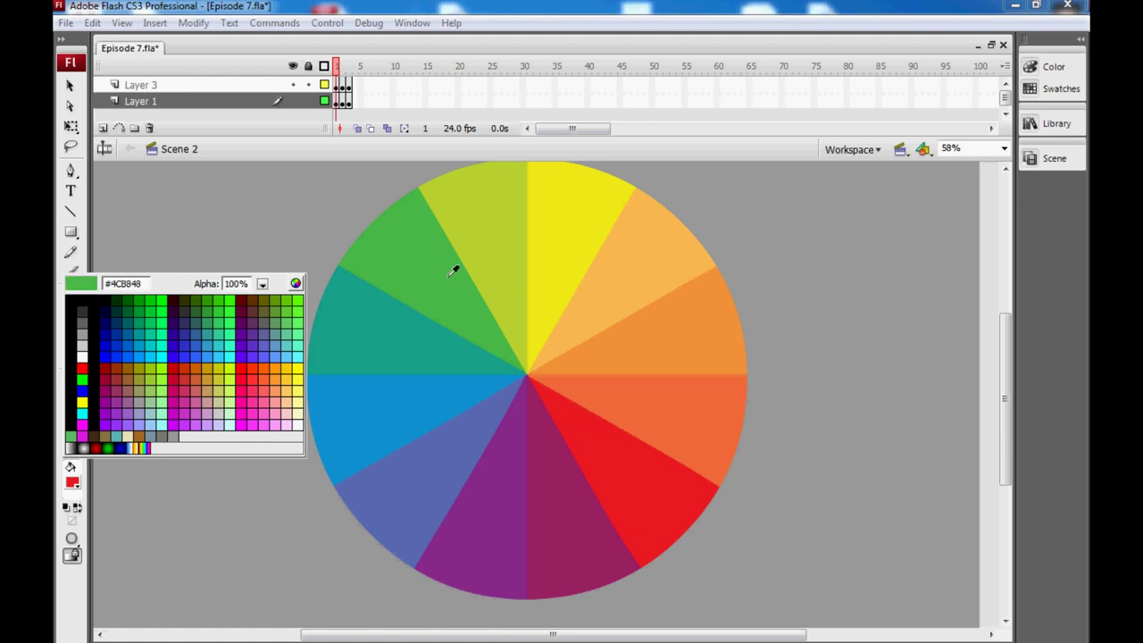
left_click(557, 222)
key("period")
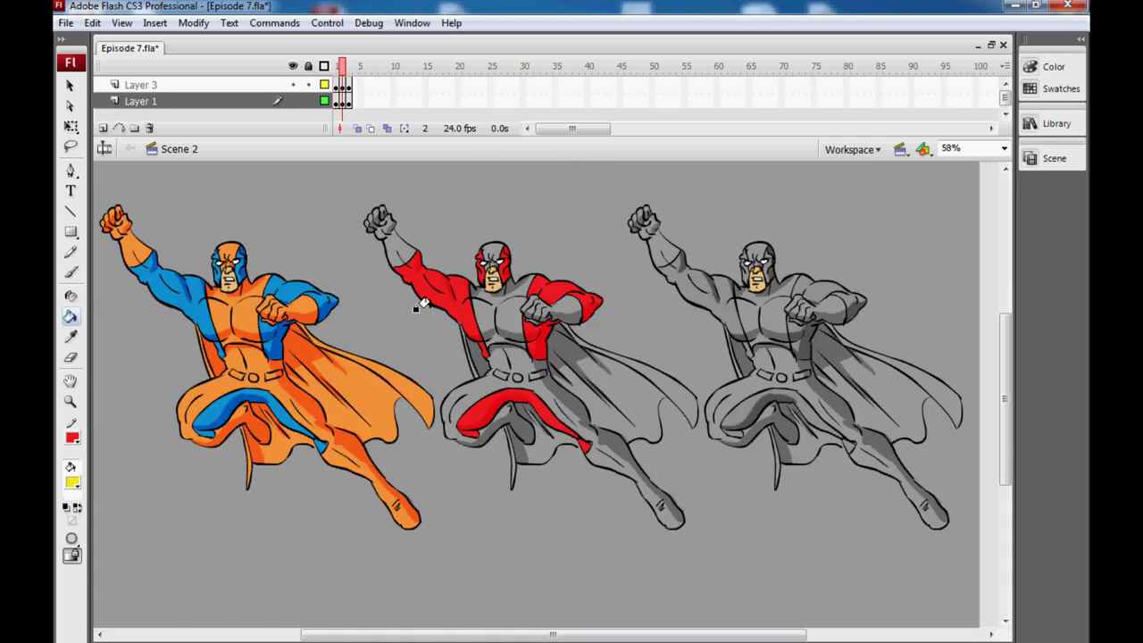
left_click(501, 327)
left_click(500, 355)
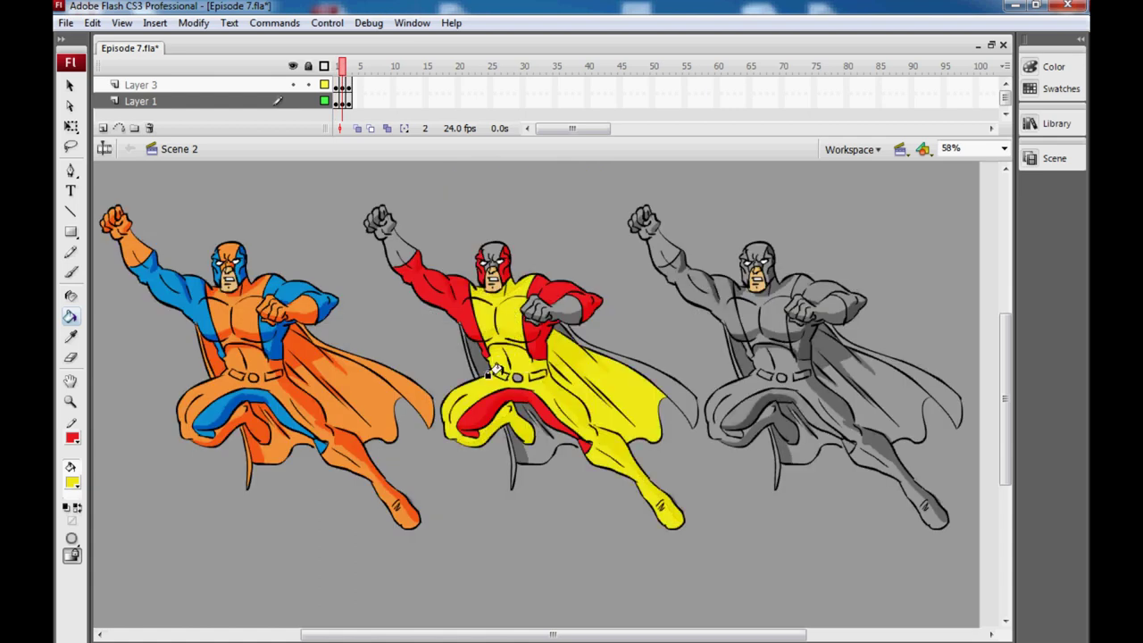
left_click(506, 457)
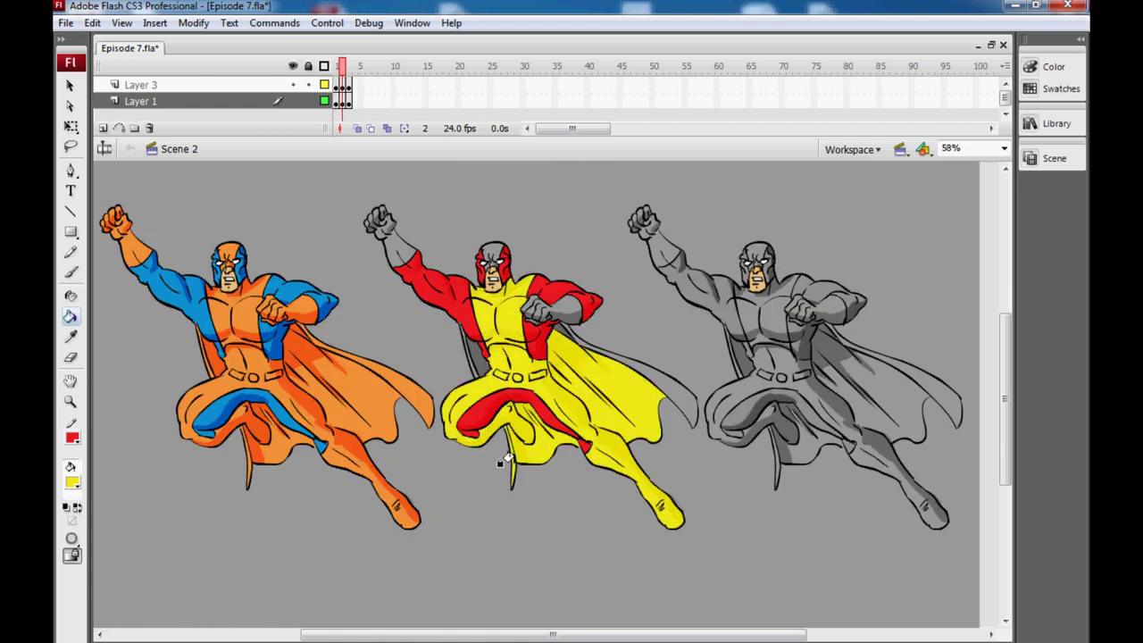
left_click(650, 375)
left_click(536, 311)
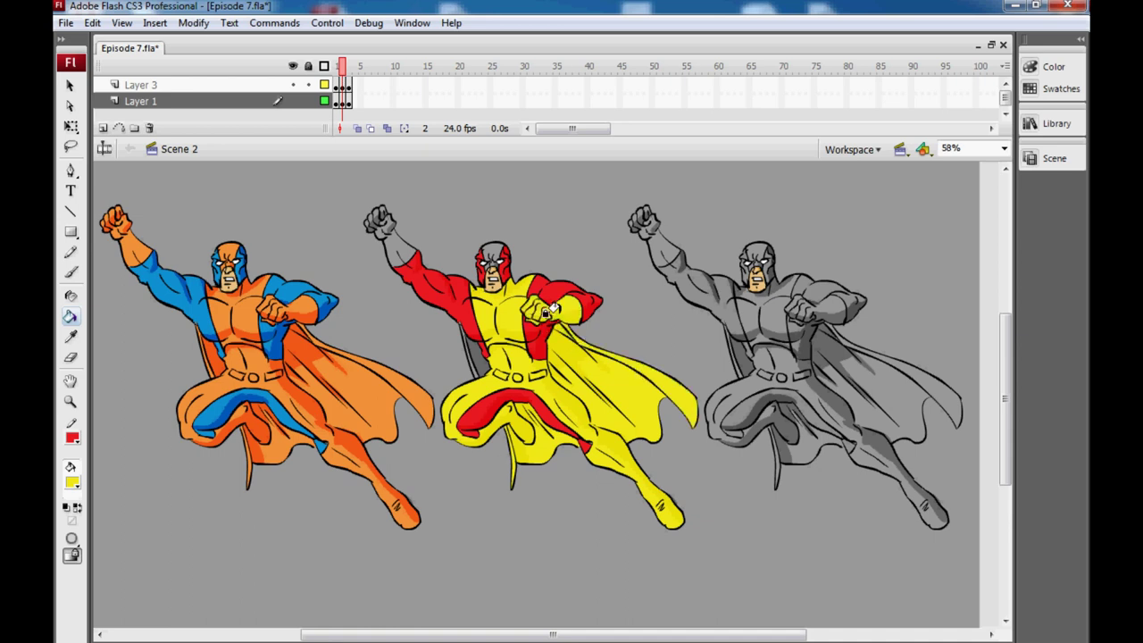
left_click(380, 231)
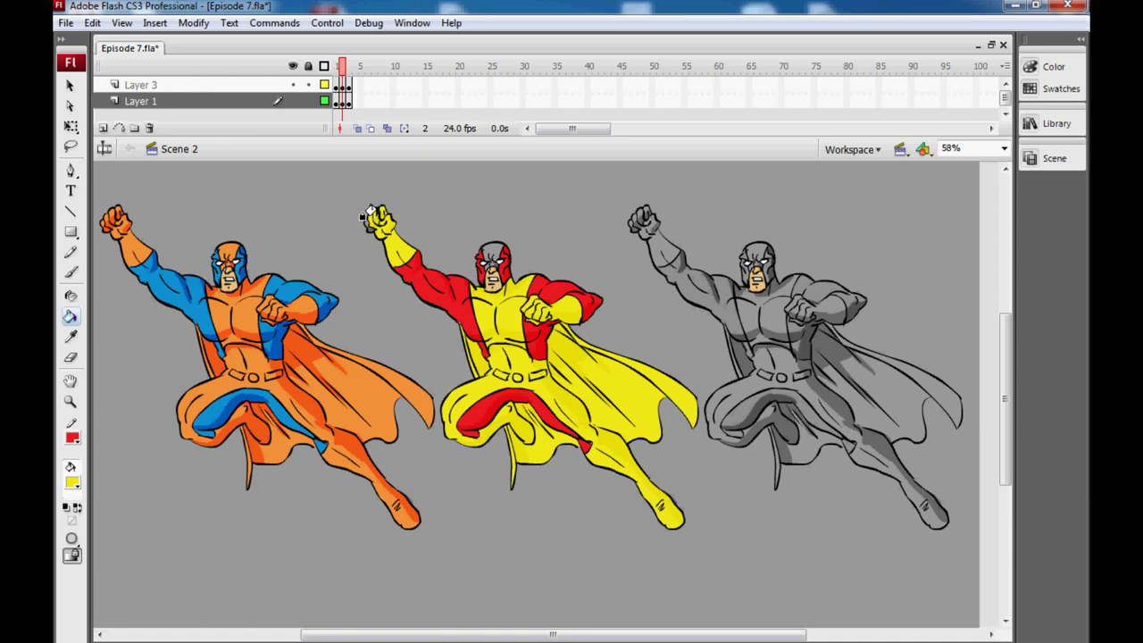
left_click(487, 257)
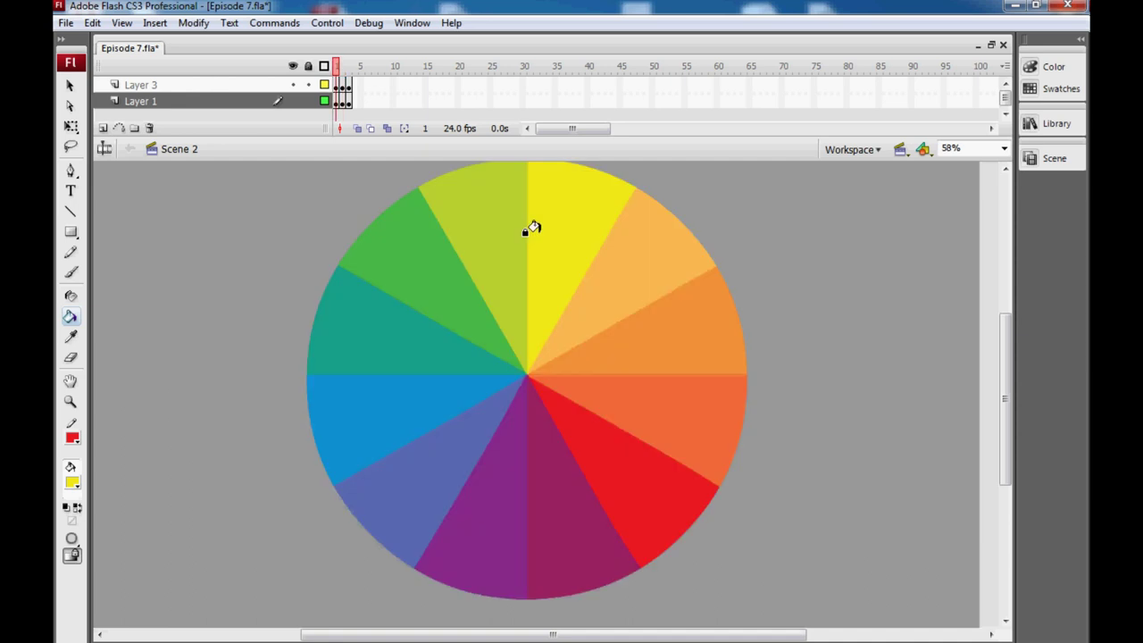
Sample the wheel's purple and fill the right hero's pants, cape, torso, mask and both fists
left_click(73, 483)
left_click(507, 469)
key(".")
left_click_drag(504, 633, 656, 634)
left_click(536, 393)
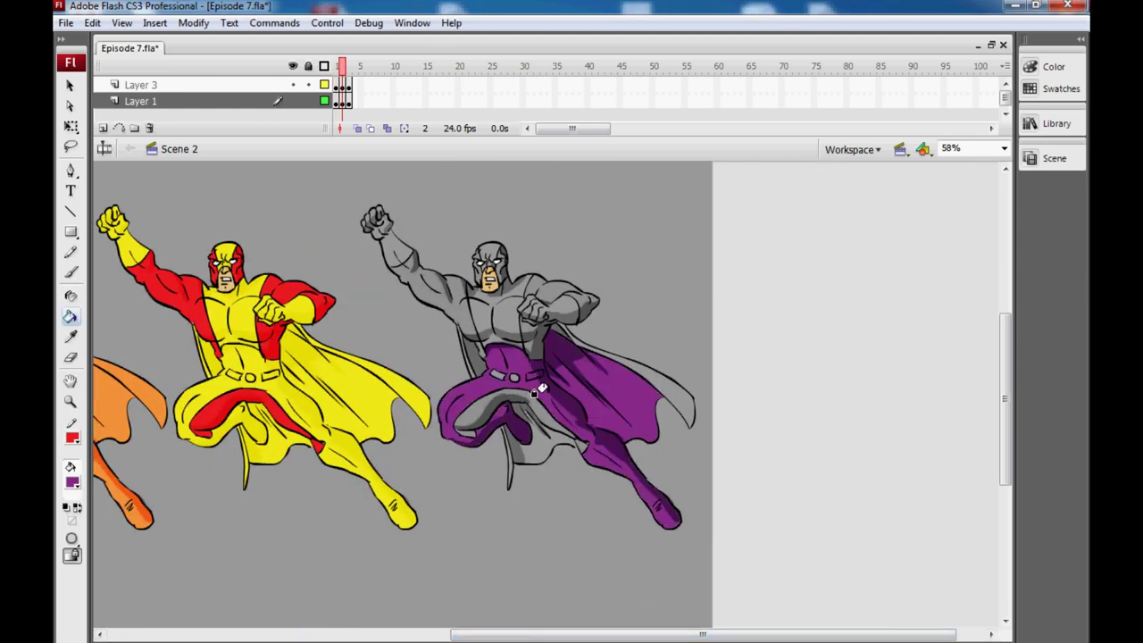
left_click(643, 373)
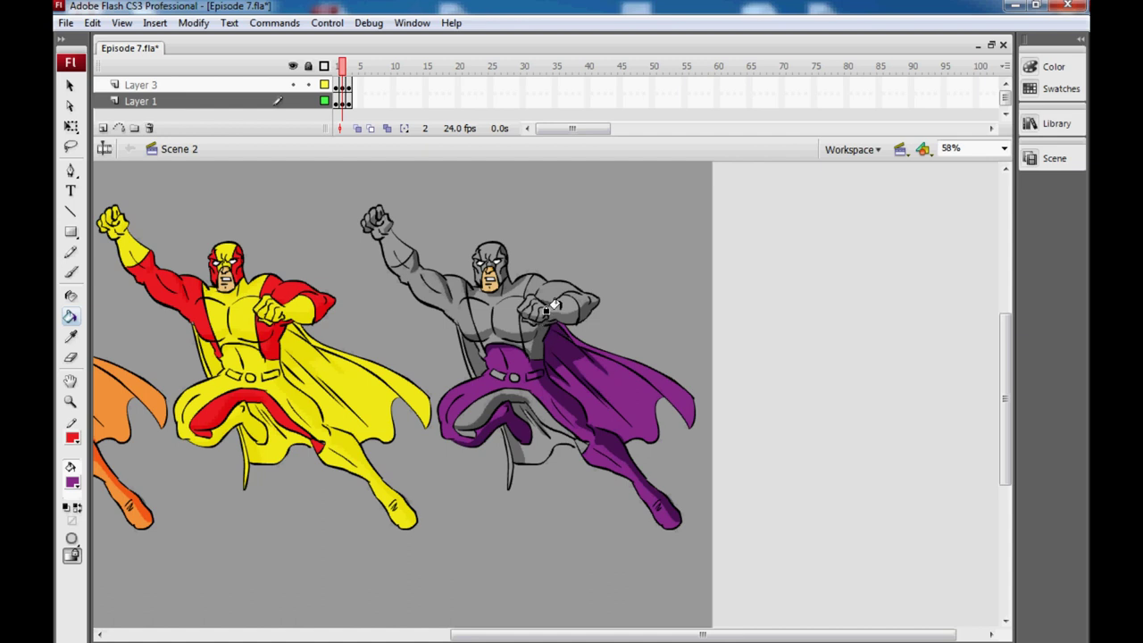
left_click(506, 326)
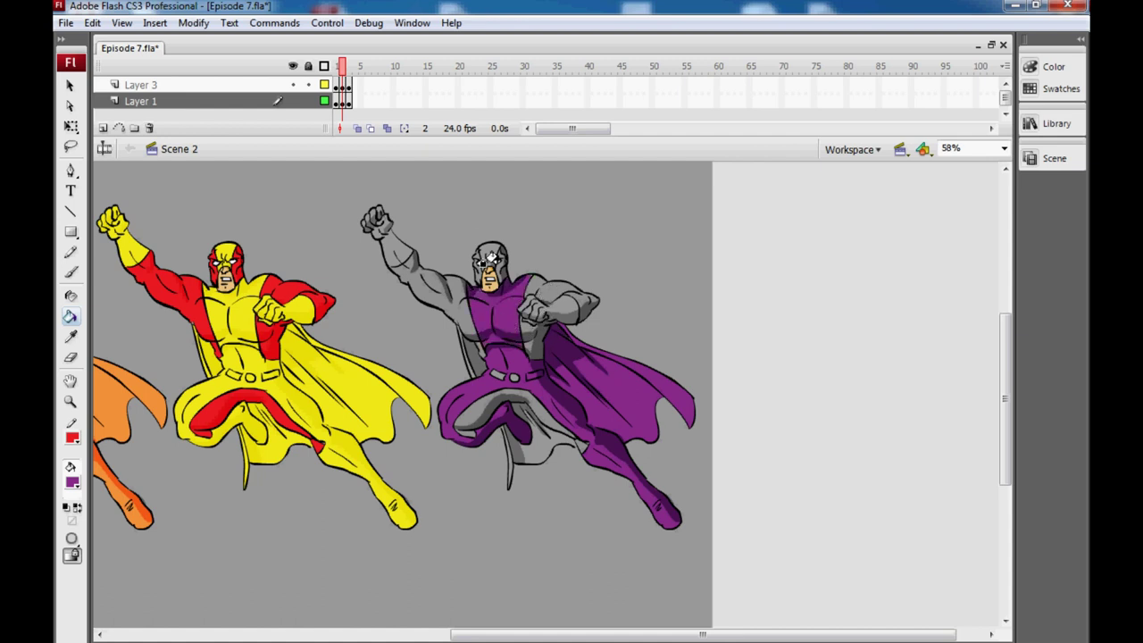
left_click(482, 250)
left_click(382, 226)
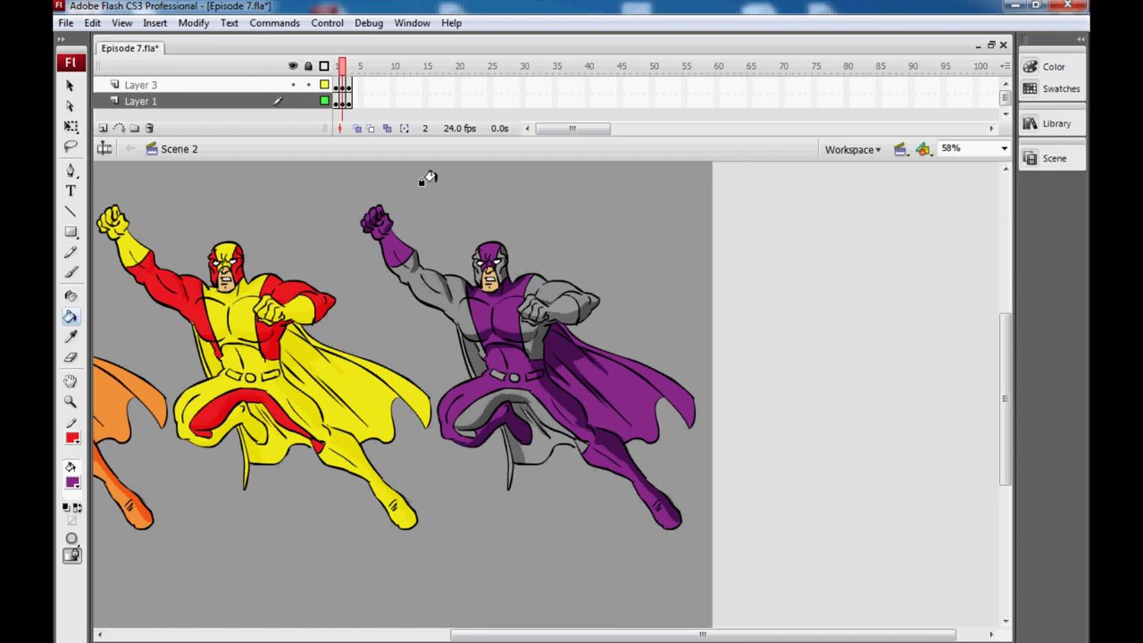
left_click(543, 309)
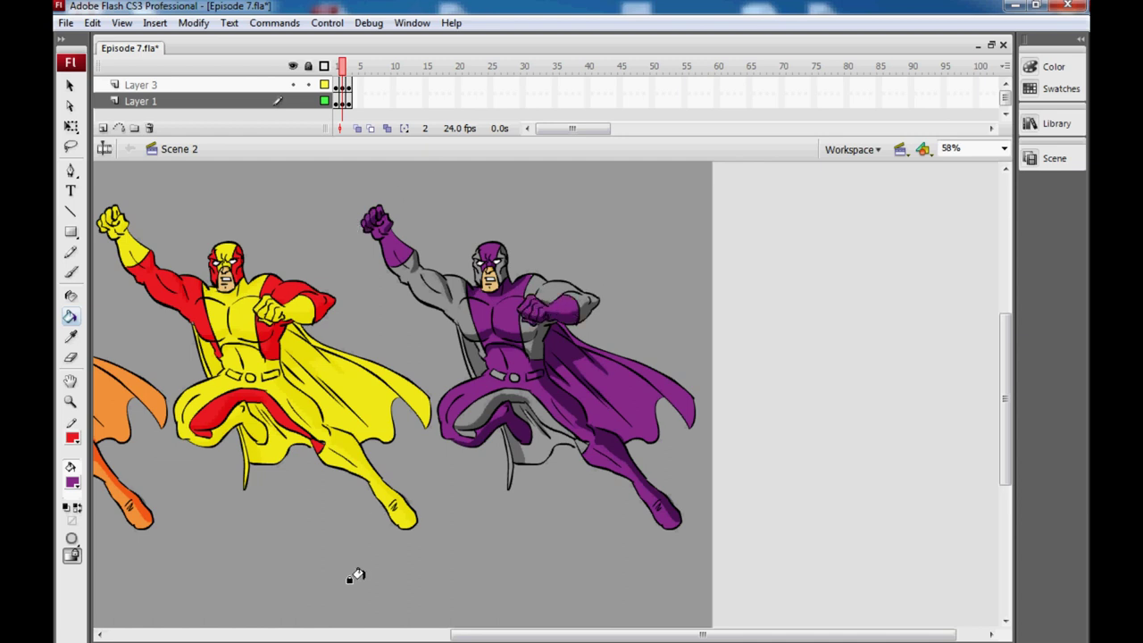
Set the document background colour to black in Modify > Document
left_click_drag(580, 635, 496, 634)
left_click(193, 23)
left_click(210, 36)
left_click(519, 353)
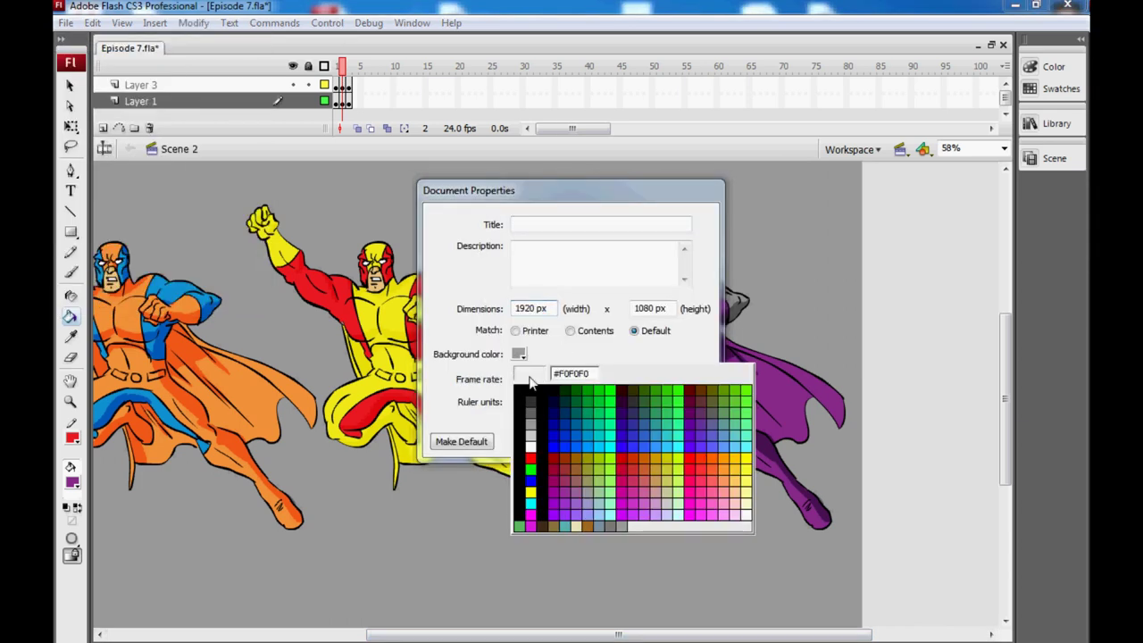
left_click(529, 393)
left_click(612, 441)
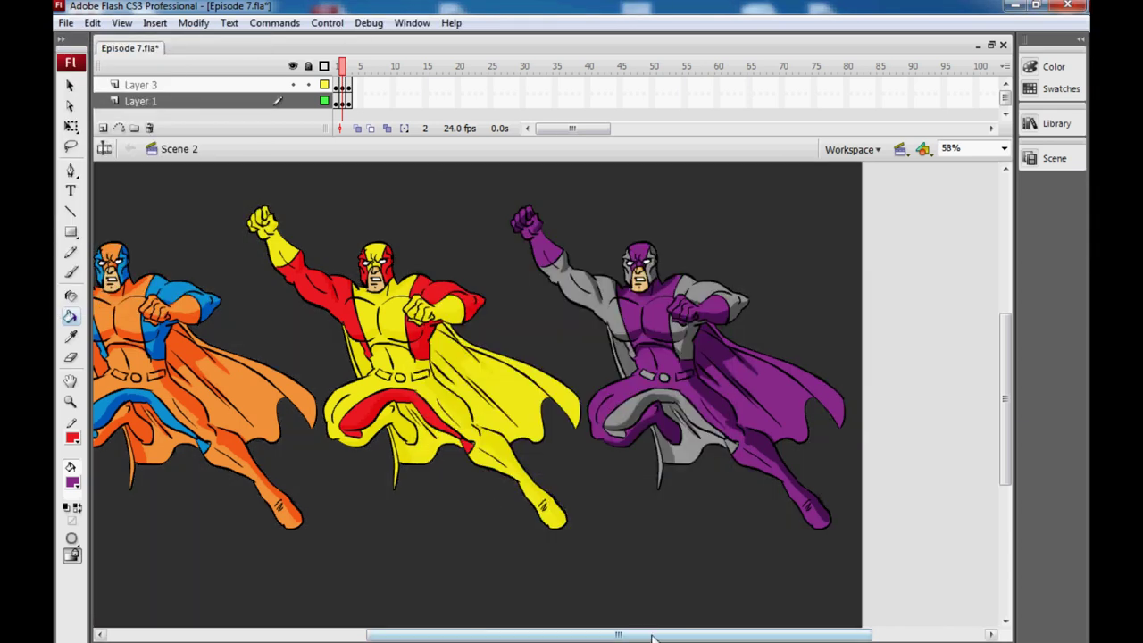
left_click_drag(652, 637, 595, 636)
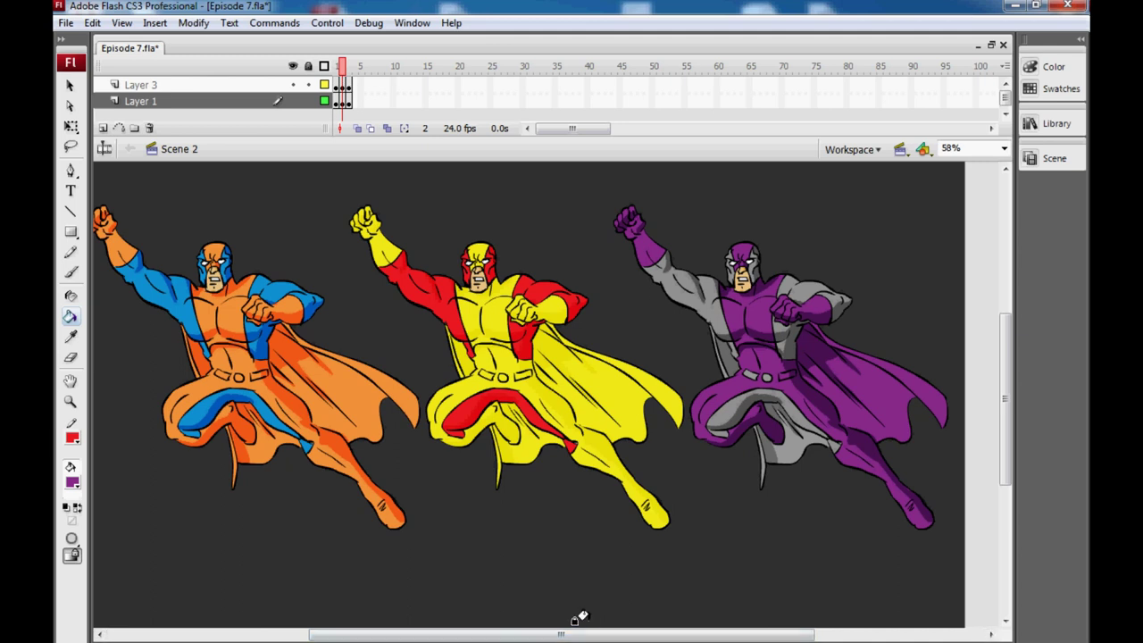
Zoom in on Scene 9's two leftmost characters, then on the woman's upper body
left_click_drag(604, 637, 583, 639)
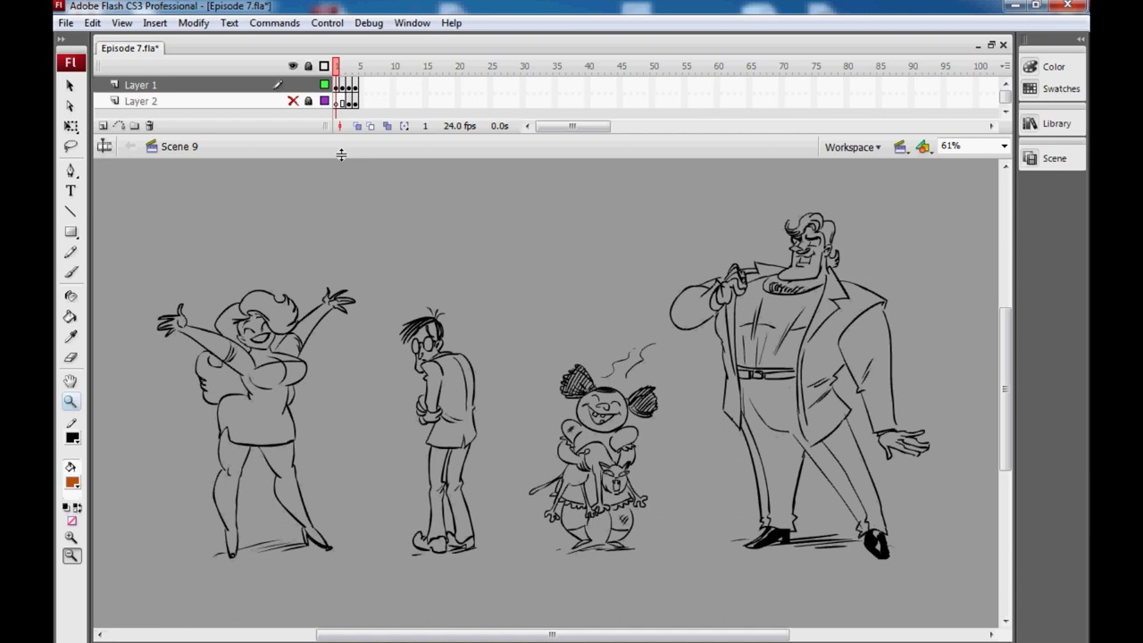
left_click_drag(224, 313, 412, 561)
left_click_drag(440, 234, 681, 418)
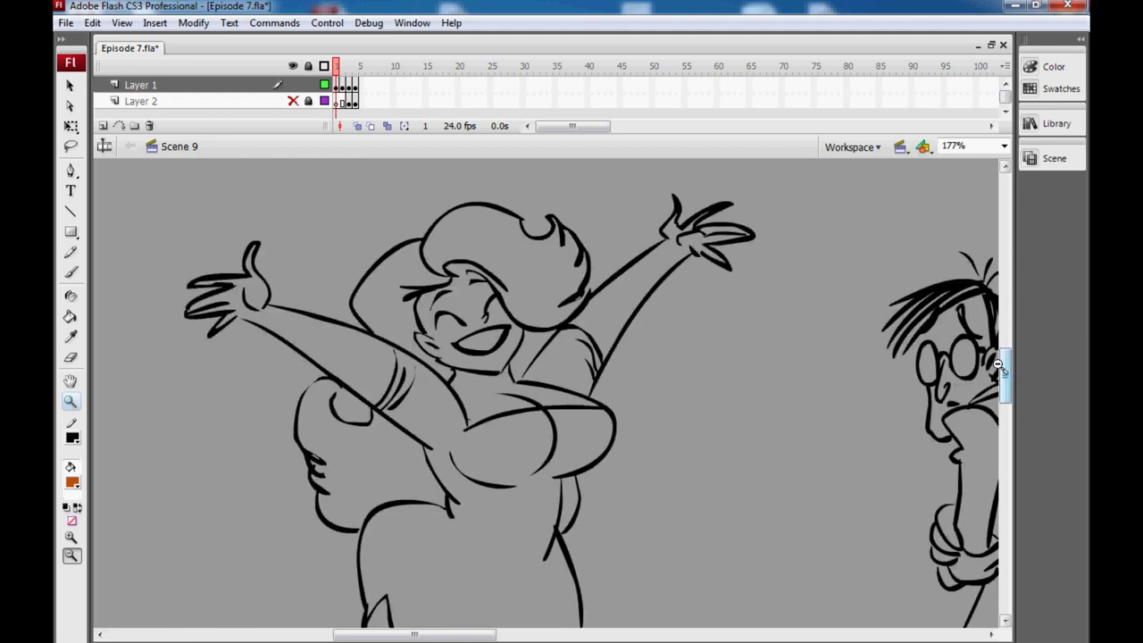
Mix a dark red fill colour (Red 119, #770000) in the Color dialog
scroll(1002, 373, "down", 1)
mouse_move(1002, 373)
left_mouse_down()
mouse_move(997, 416)
mouse_move(1002, 379)
left_mouse_up()
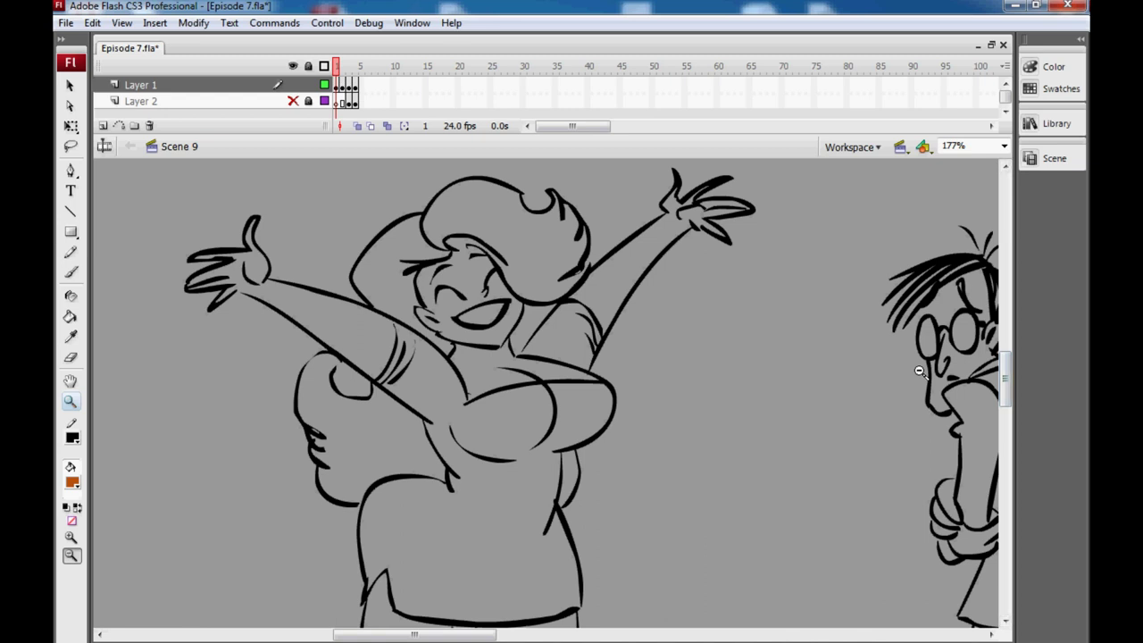
left_click(73, 483)
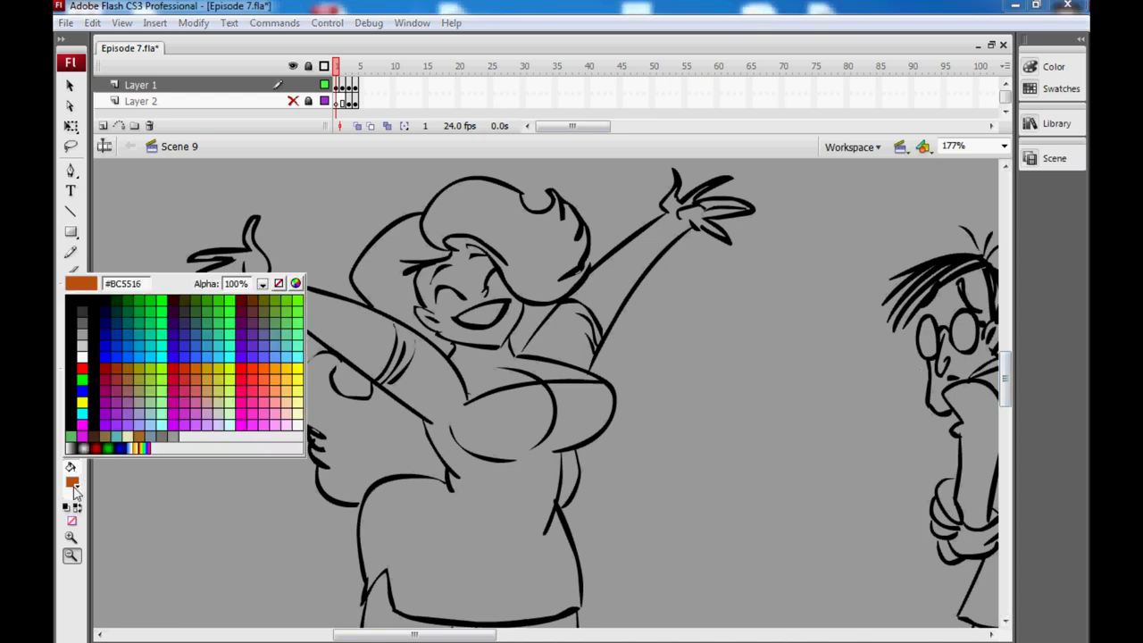
left_click(299, 281)
left_click(578, 217)
left_click(742, 323)
left_click_drag(742, 324, 744, 332)
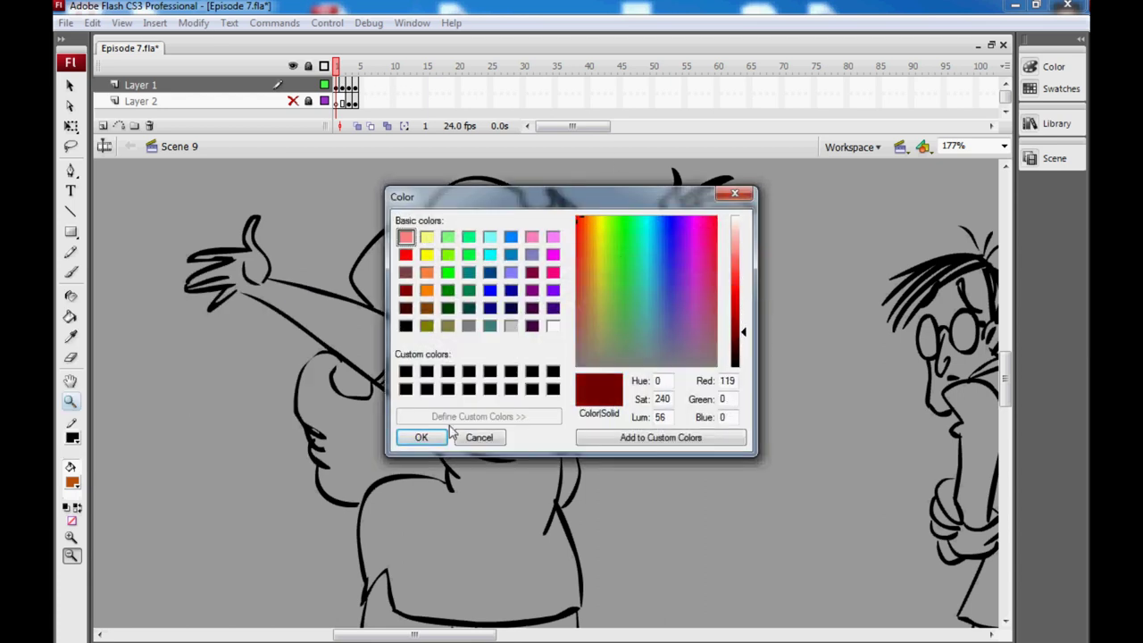
left_click(420, 438)
Paint Bucket the woman's top and both sleeves with the dark red
left_click(70, 316)
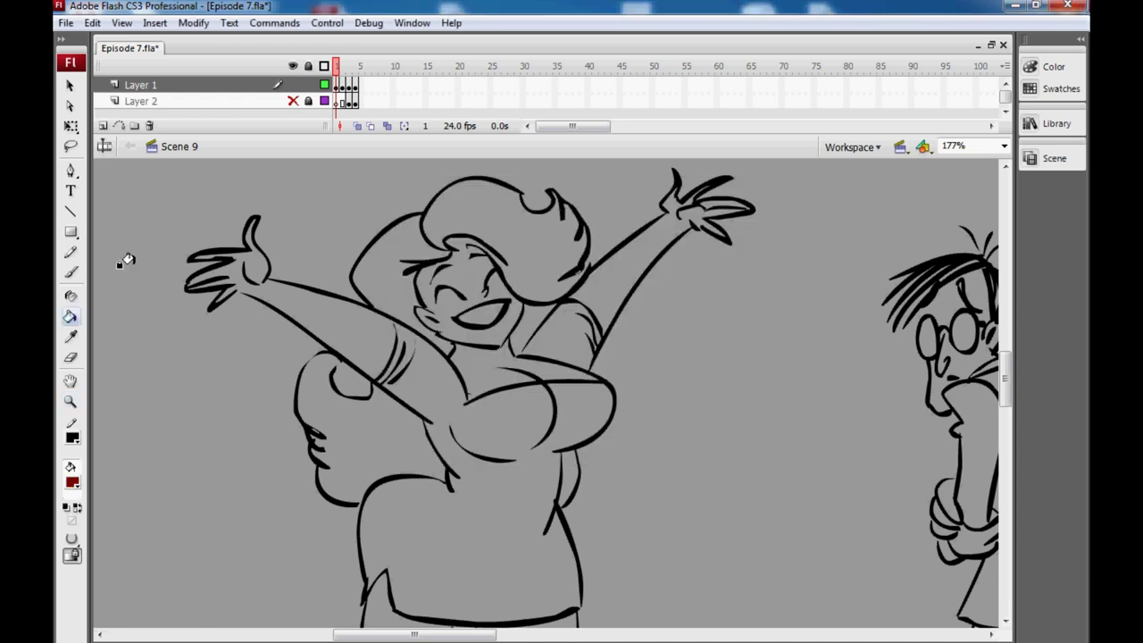
left_click(501, 425)
left_click(388, 338)
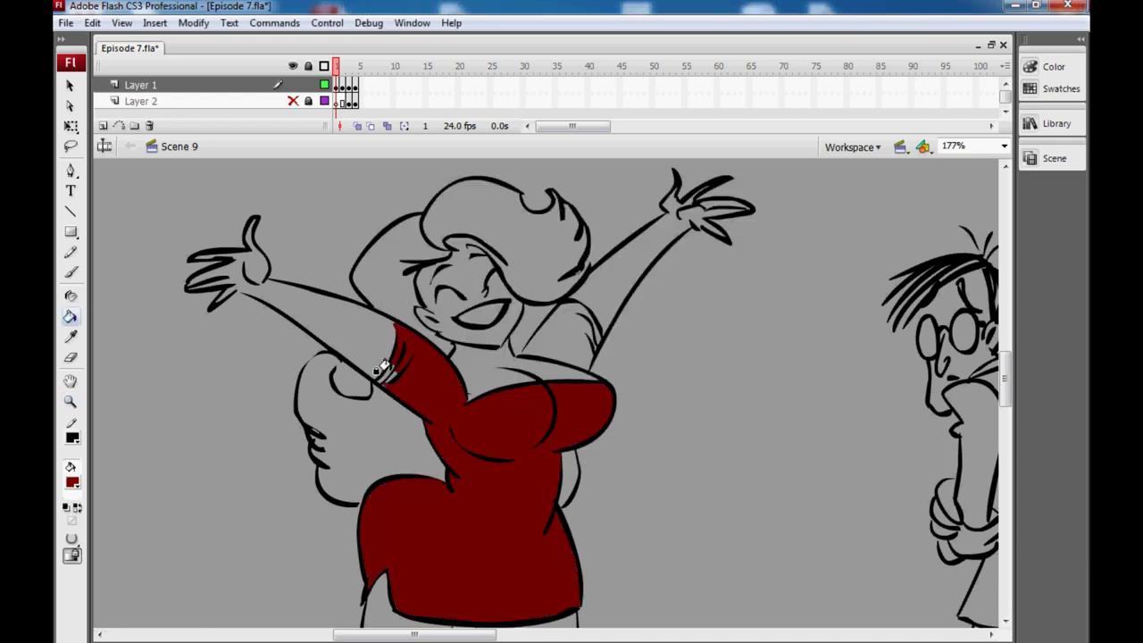
left_click(558, 341)
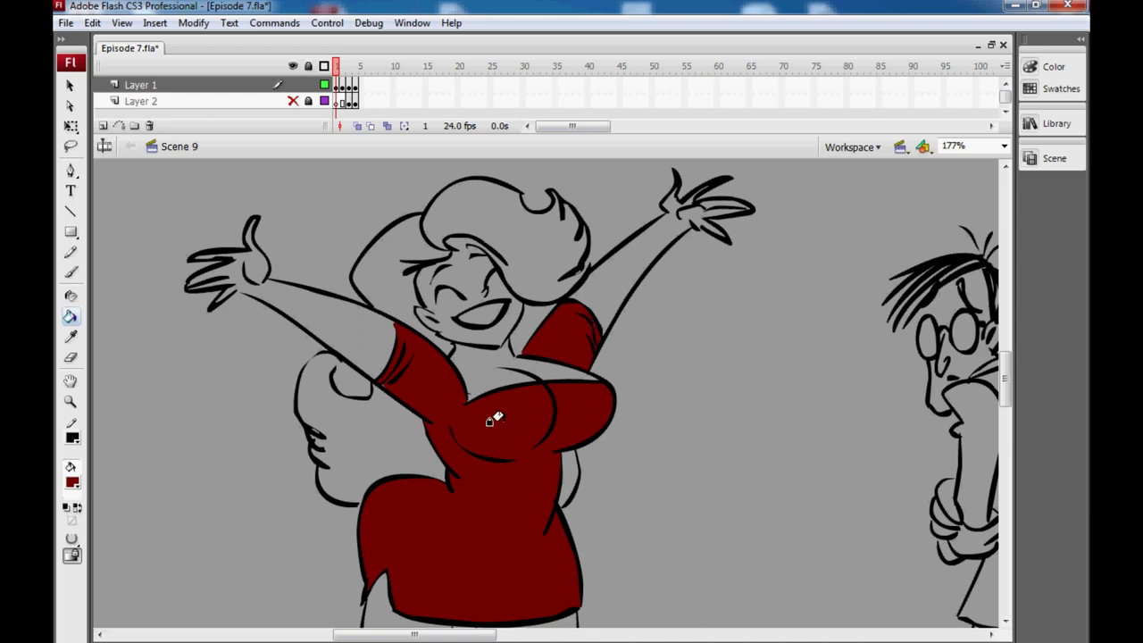
Mix an orange-brown fill and bucket-fill the woman's left arm, neck and hair with it
left_click(72, 482)
left_click(298, 285)
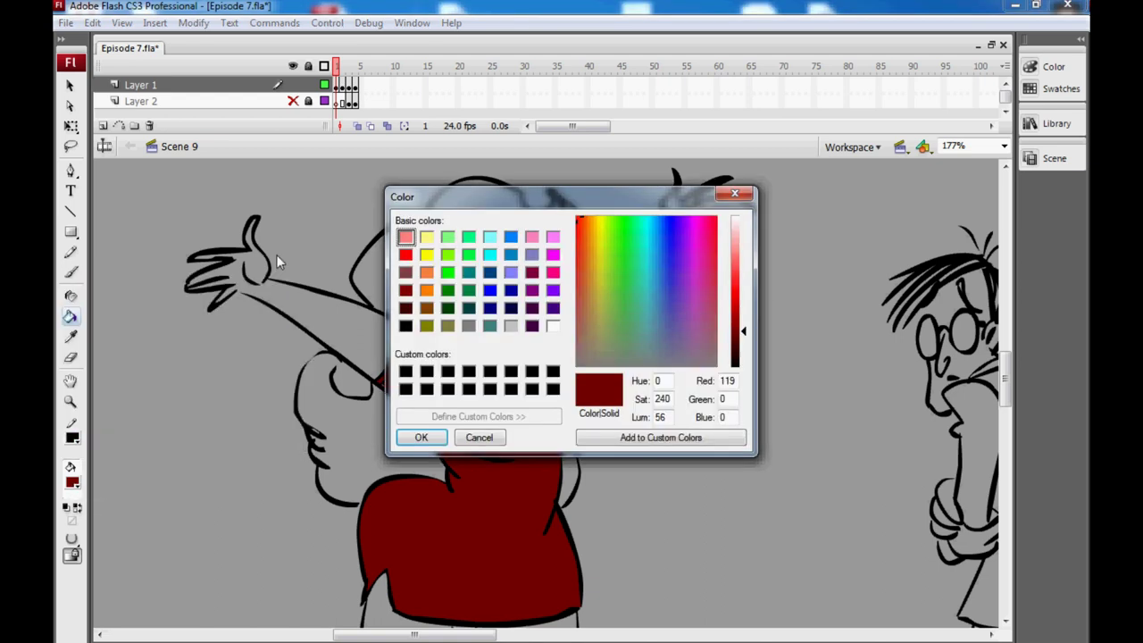
left_click(583, 217)
mouse_move(740, 339)
left_mouse_down()
mouse_move(756, 332)
mouse_move(742, 331)
mouse_move(743, 320)
left_mouse_up()
left_click_drag(592, 226, 585, 226)
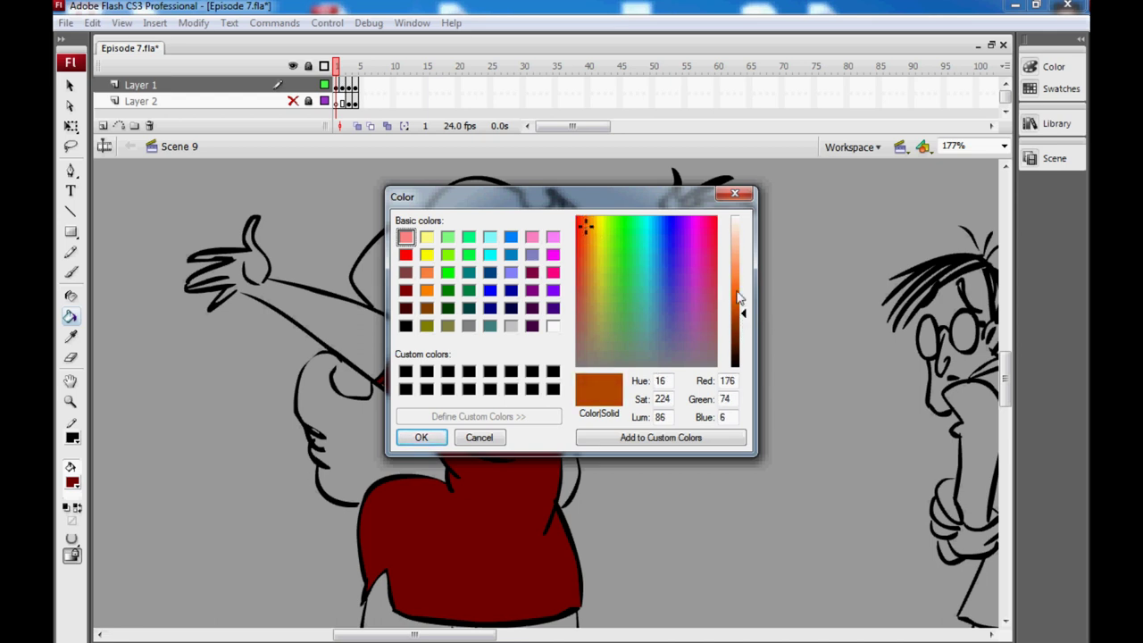
left_click(421, 437)
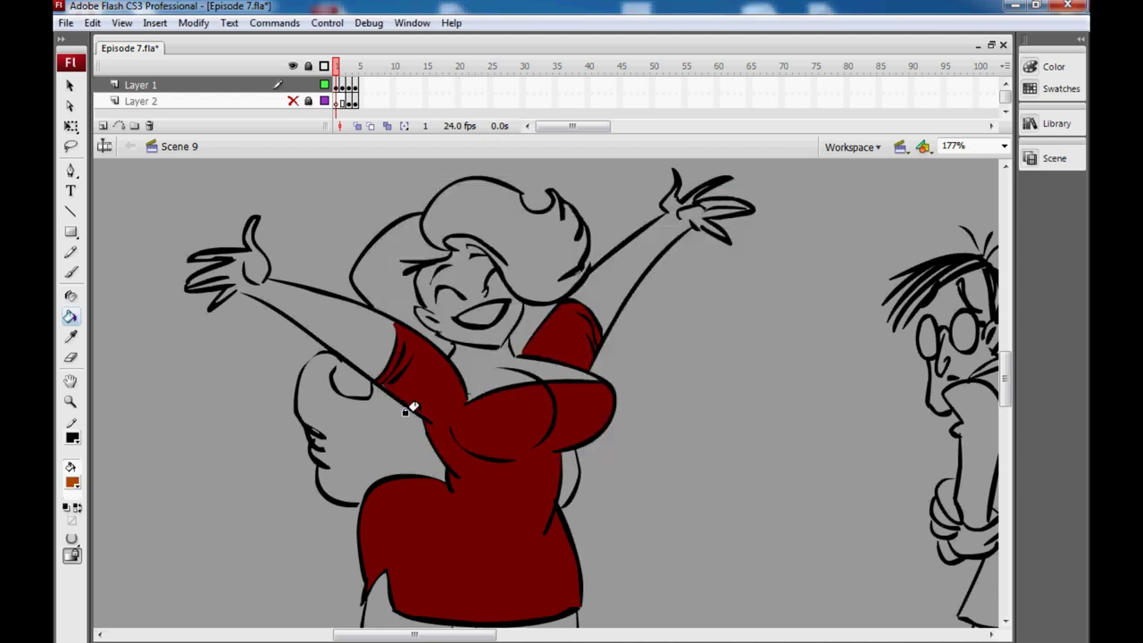
left_click(366, 427)
left_click(437, 344)
left_click(393, 297)
left_click(487, 239)
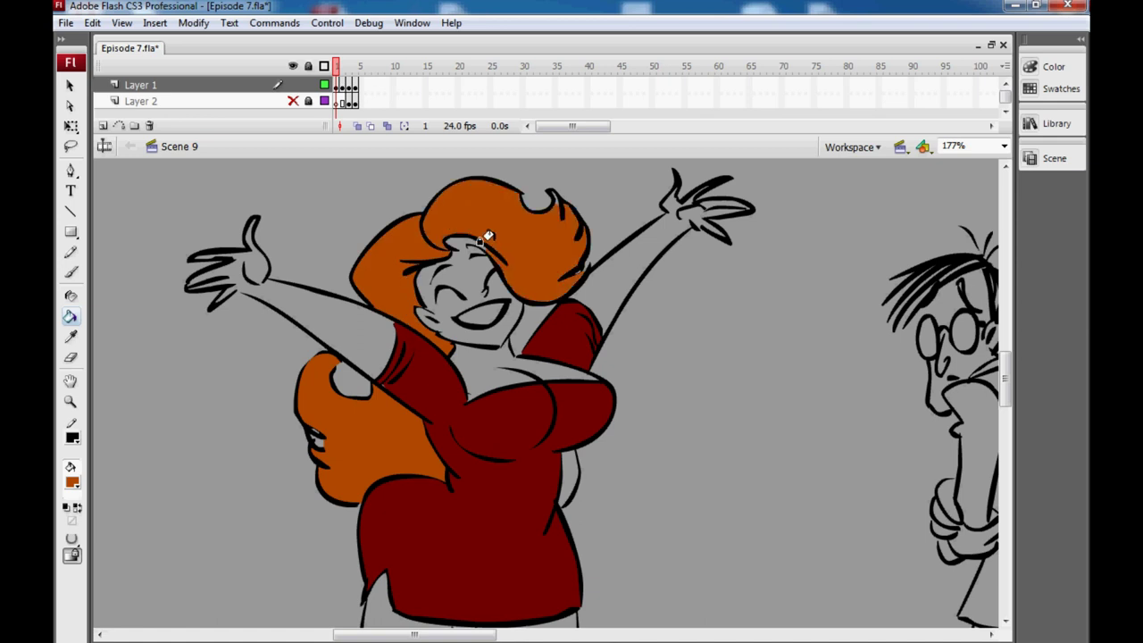
Brush orange into the forehead hairline gap using a medium brush in Paint Behind mode
key("b")
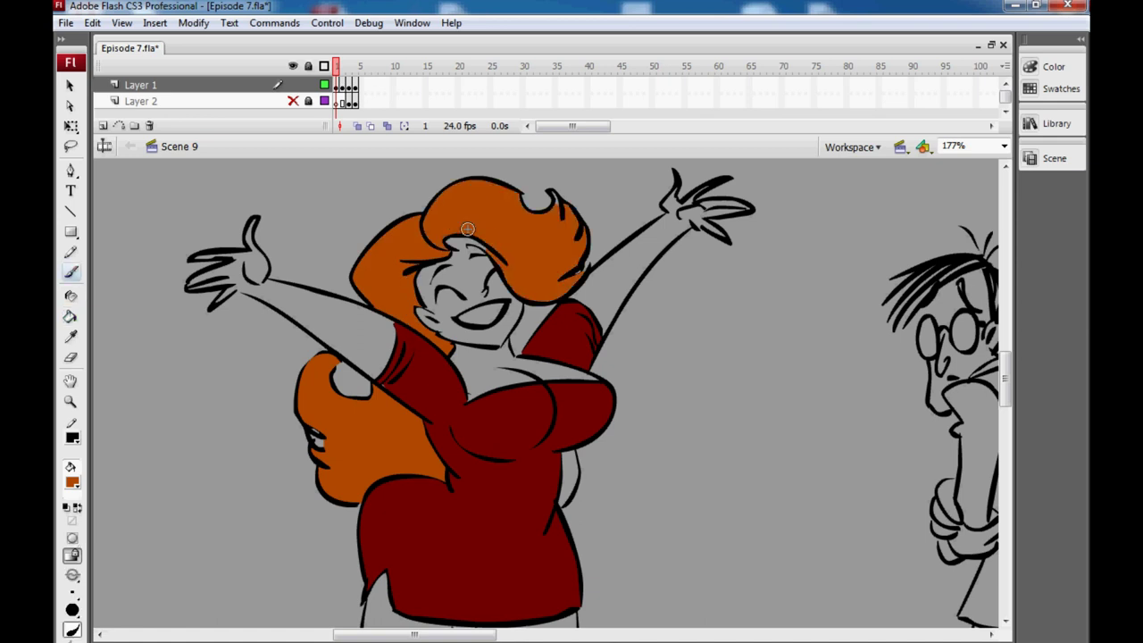
left_click(72, 592)
left_click(107, 536)
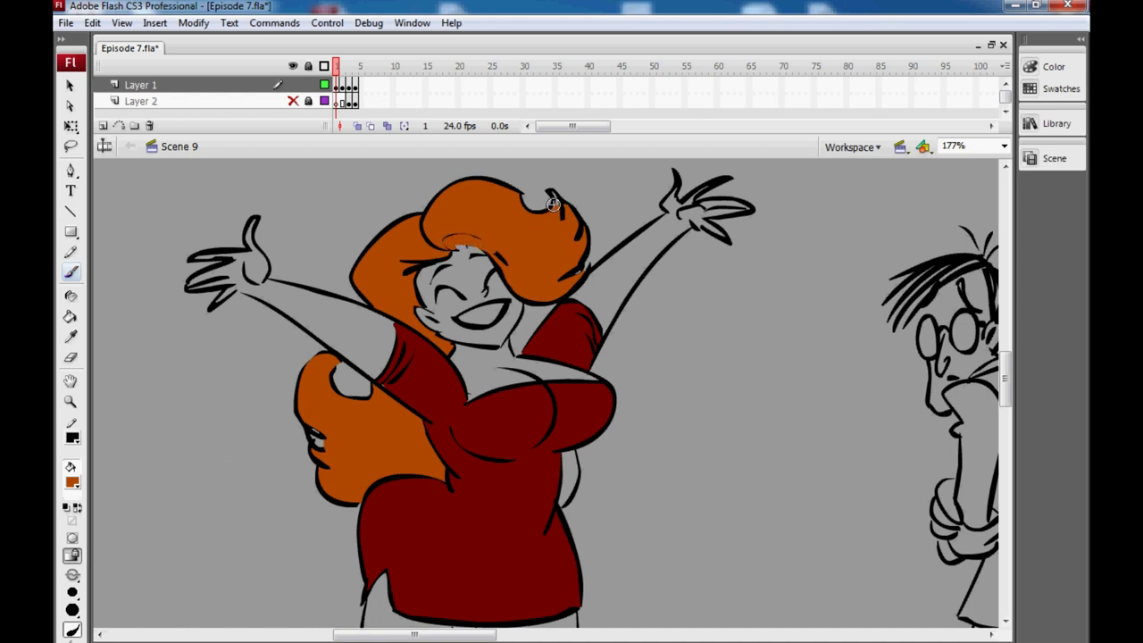
left_click(72, 630)
left_click(125, 581)
left_click_drag(447, 242, 489, 249)
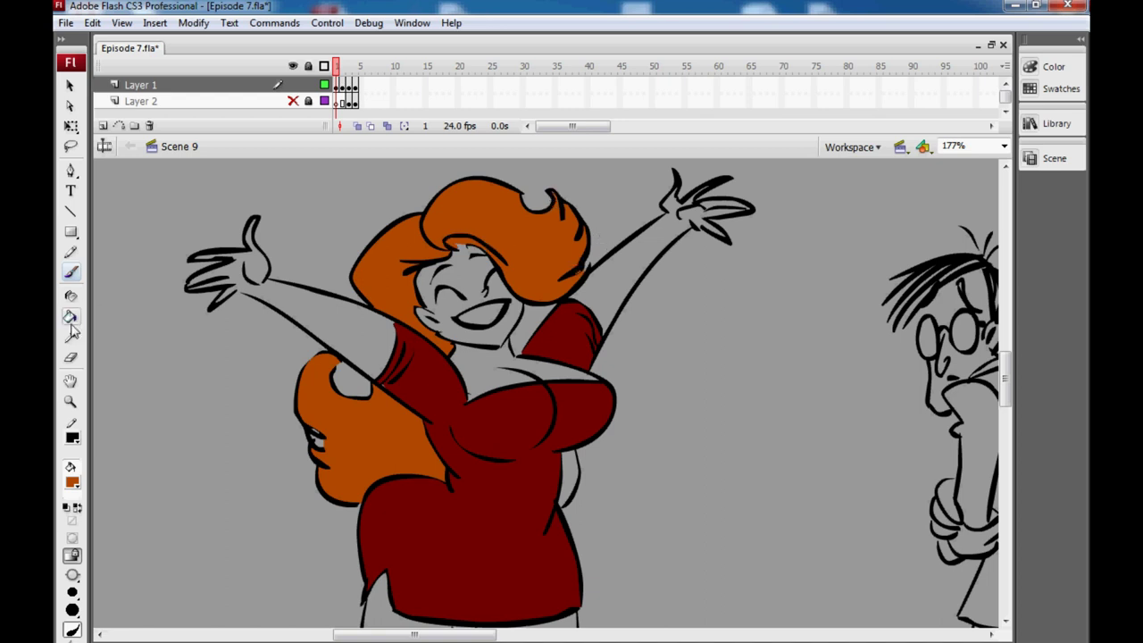
Return to the Paint Bucket and zoom out to see more of the scene
key("k")
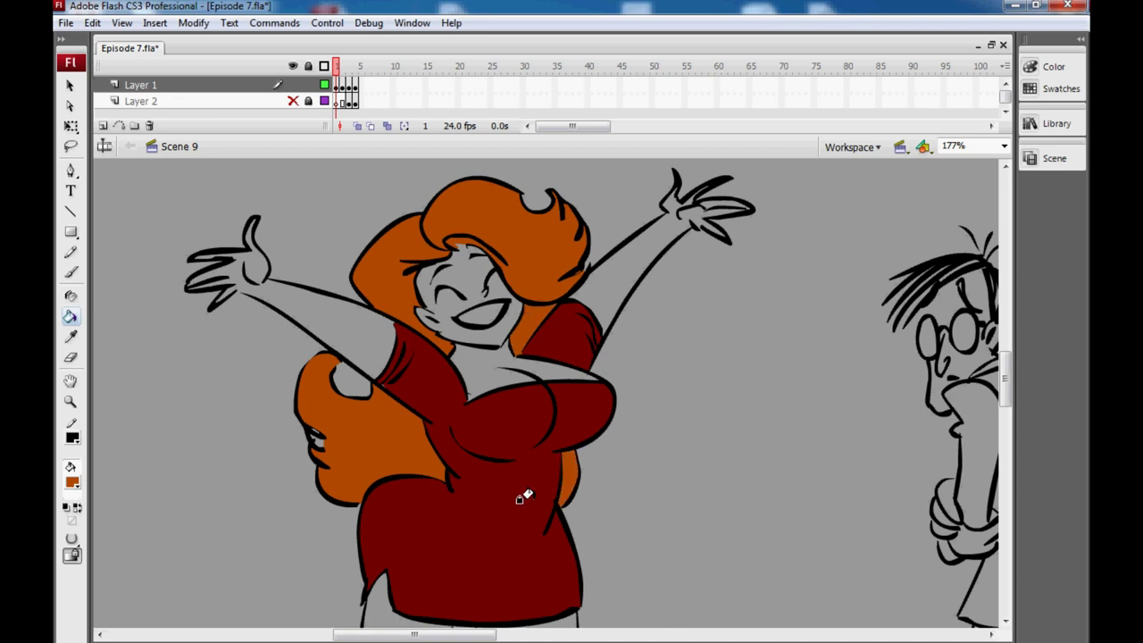
key("z")
left_click(589, 451)
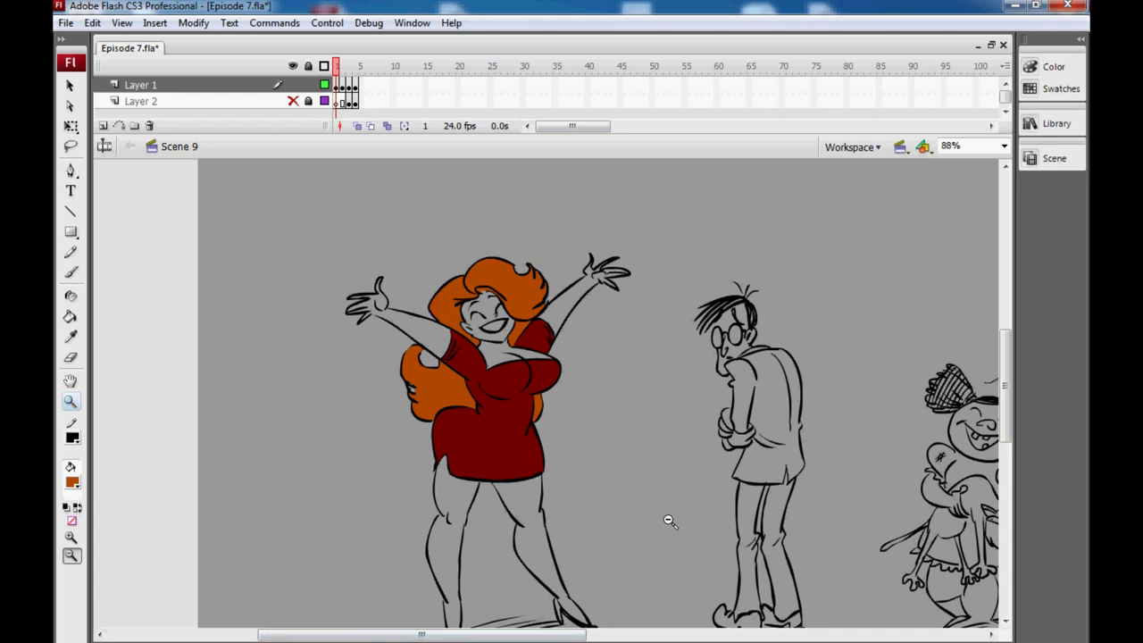
left_click_drag(421, 634, 521, 634)
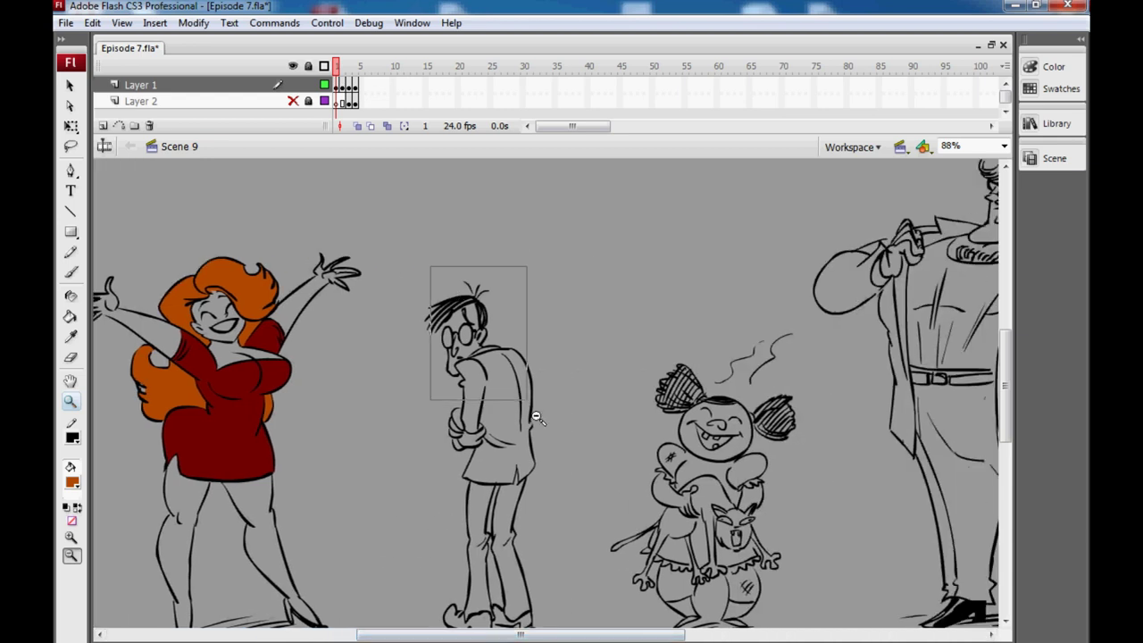
Zoom in on the man with glasses and mix a dark slate grey fill (65/78/82)
left_click(594, 526)
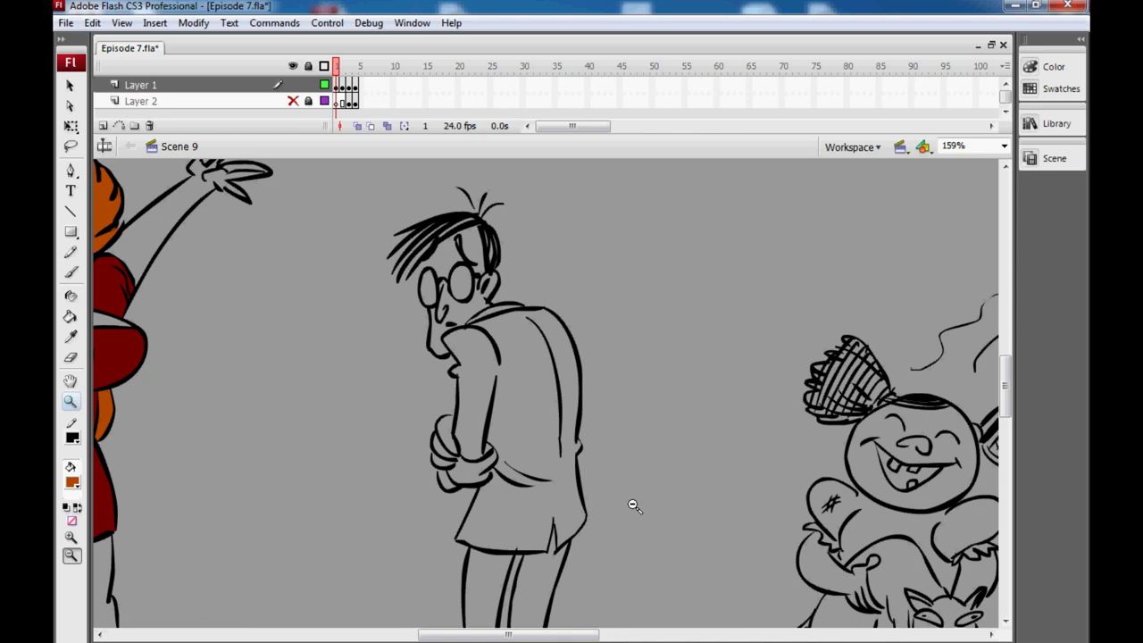
mouse_move(1003, 384)
left_mouse_down()
mouse_move(1000, 426)
mouse_move(1003, 389)
left_mouse_up()
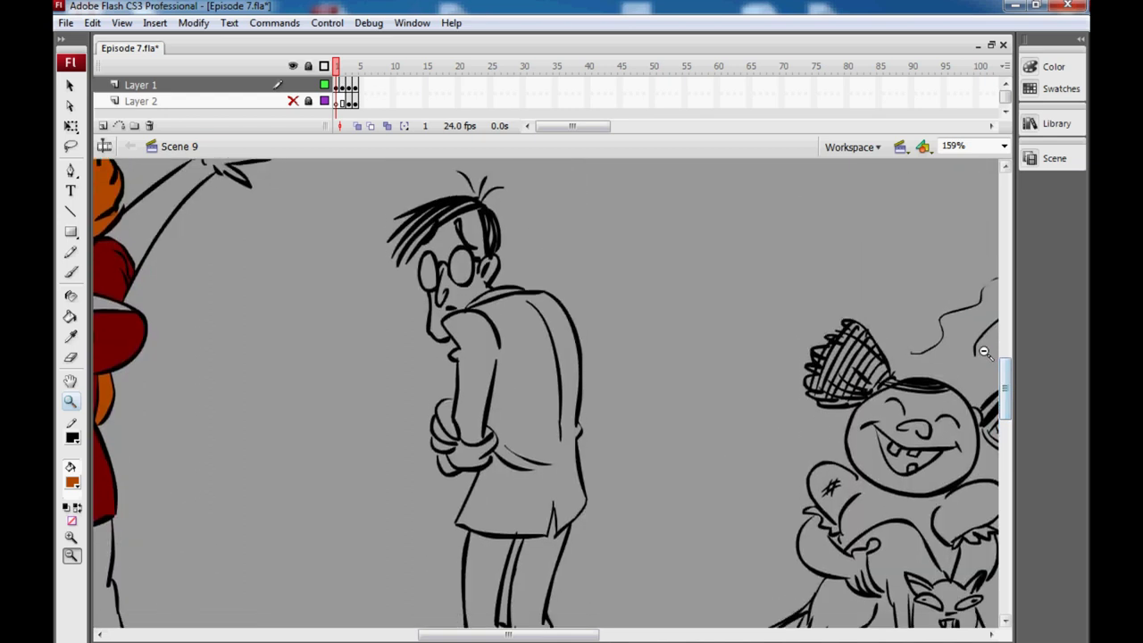
left_click(73, 483)
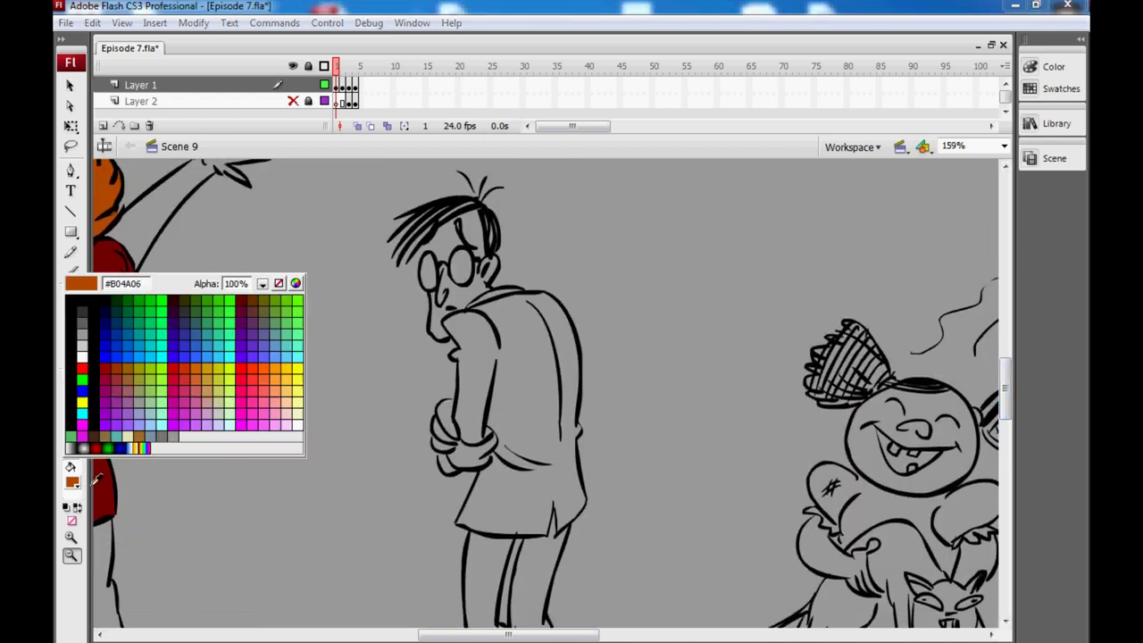
left_click(296, 283)
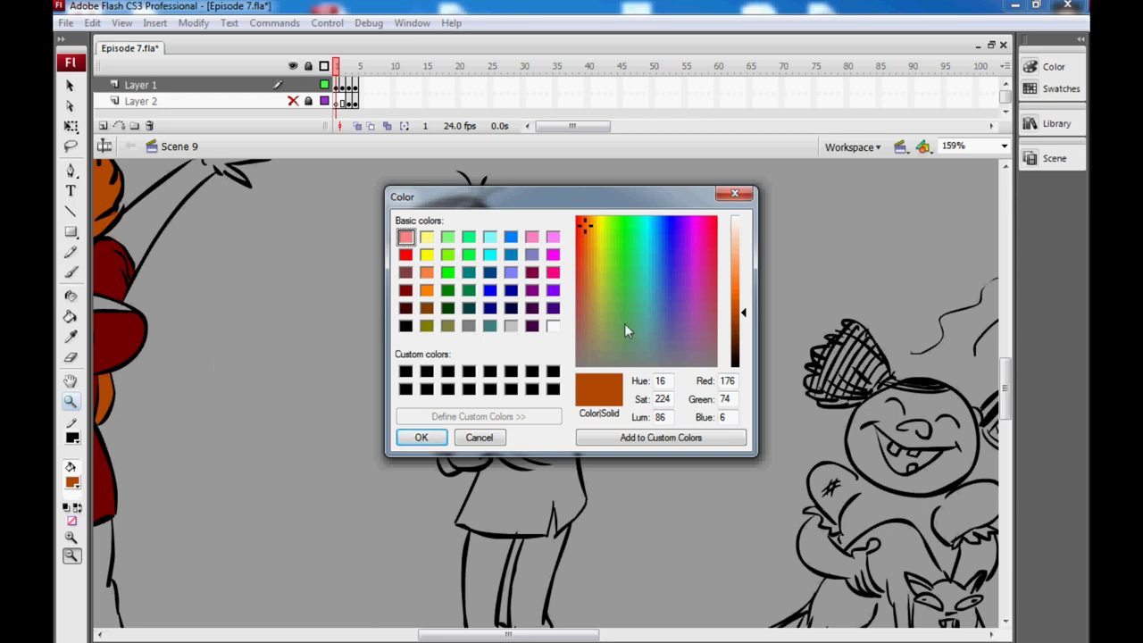
left_click_drag(624, 331, 654, 349)
left_click_drag(744, 312, 744, 322)
left_click(420, 437)
Paint Bucket the man's coat and both trouser legs slate grey
left_click(70, 316)
left_click(492, 376)
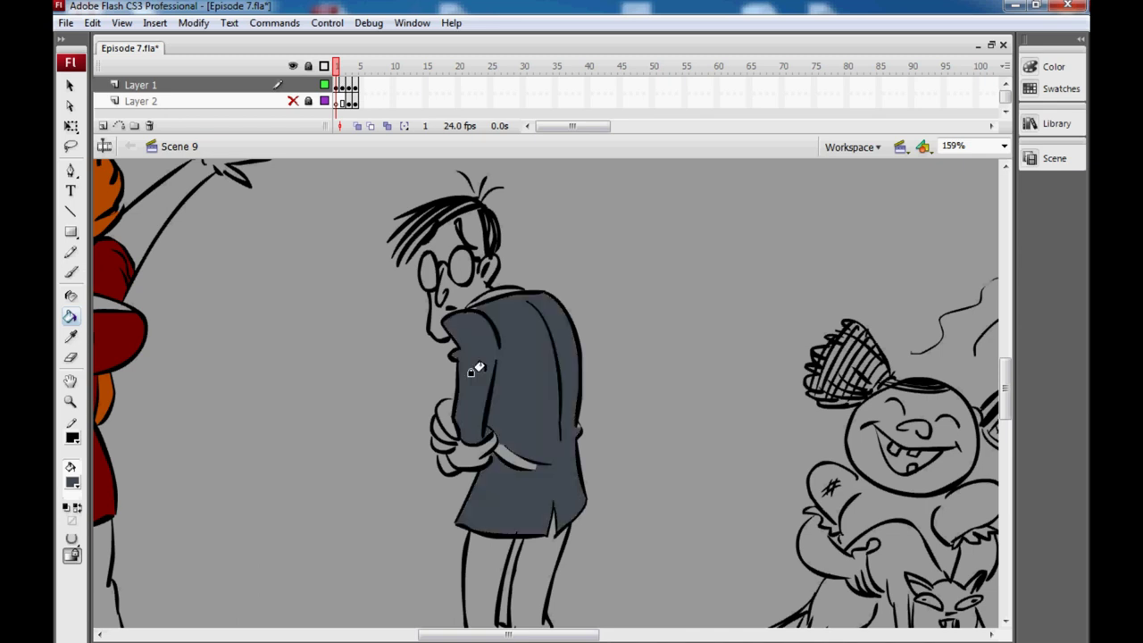
left_click(474, 541)
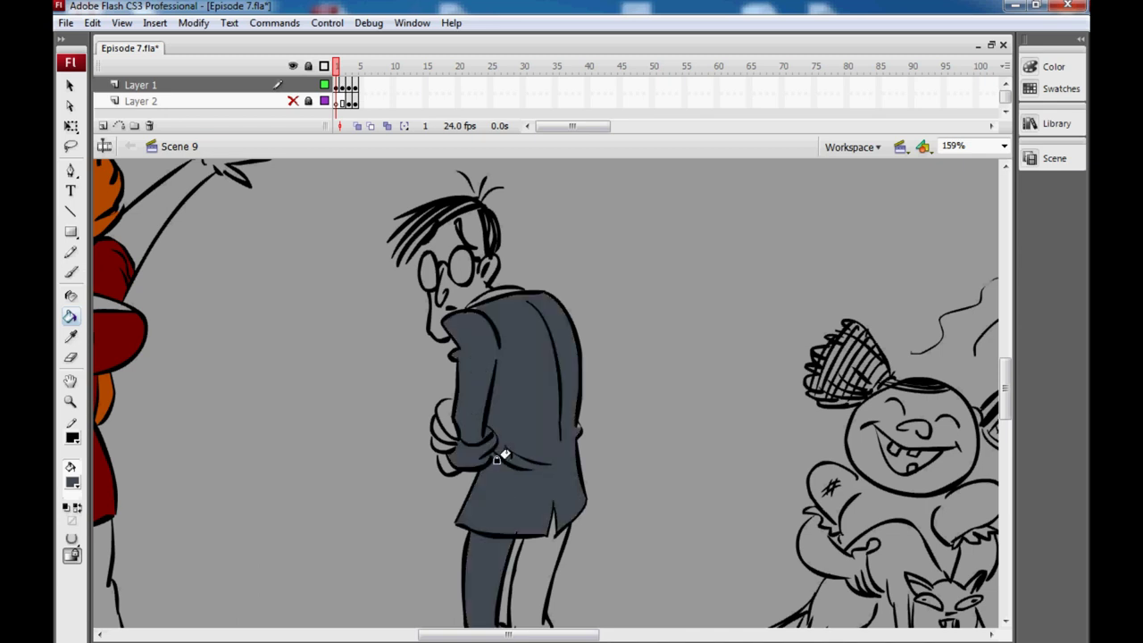
left_click(531, 580)
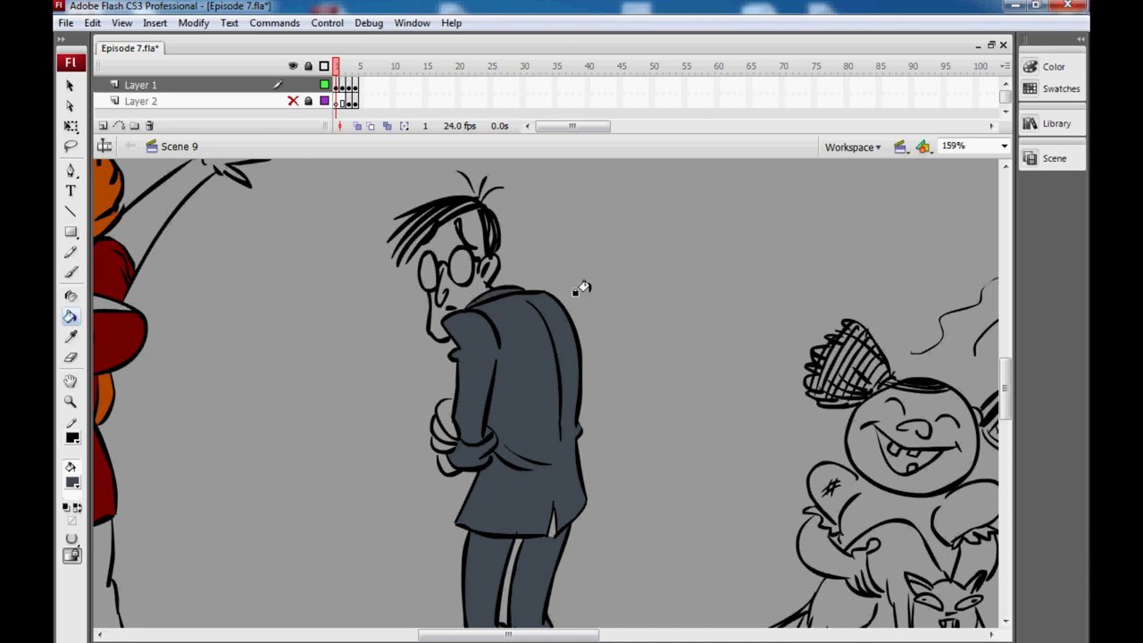
left_click_drag(1004, 393, 1000, 443)
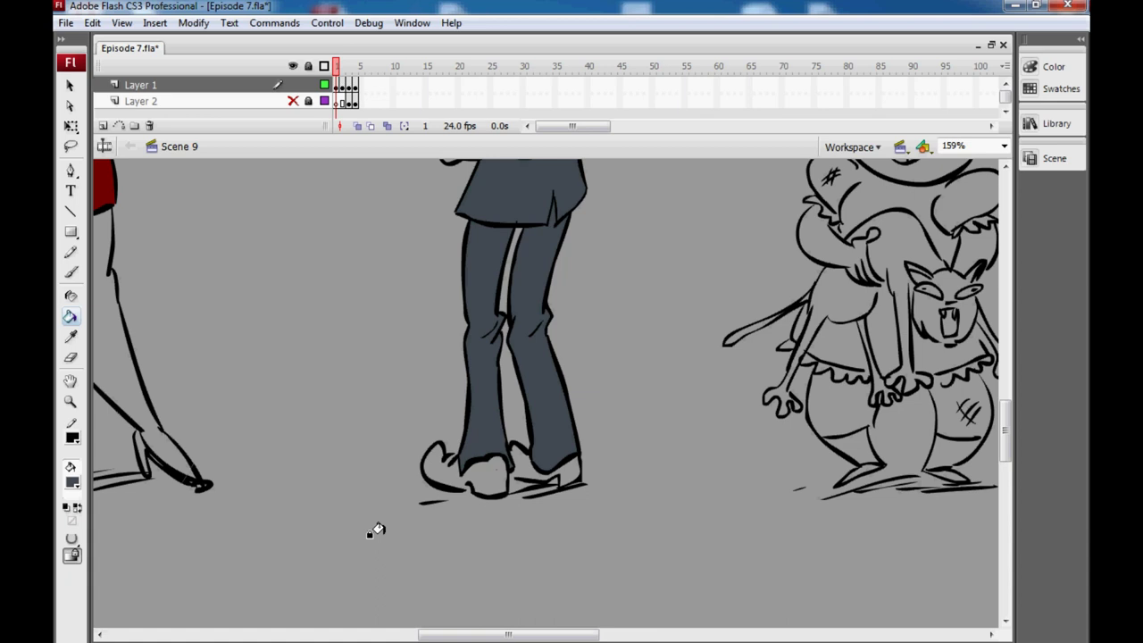
Lower the fill's luminance in the Color dialog to a darker near-black grey
left_click(74, 483)
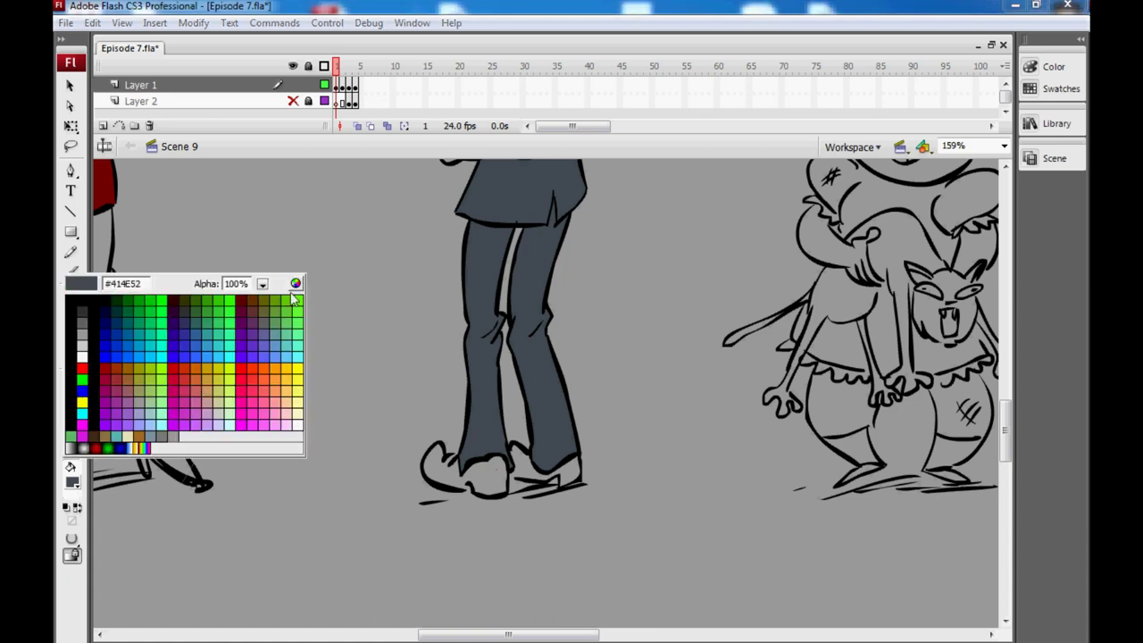
key("Escape")
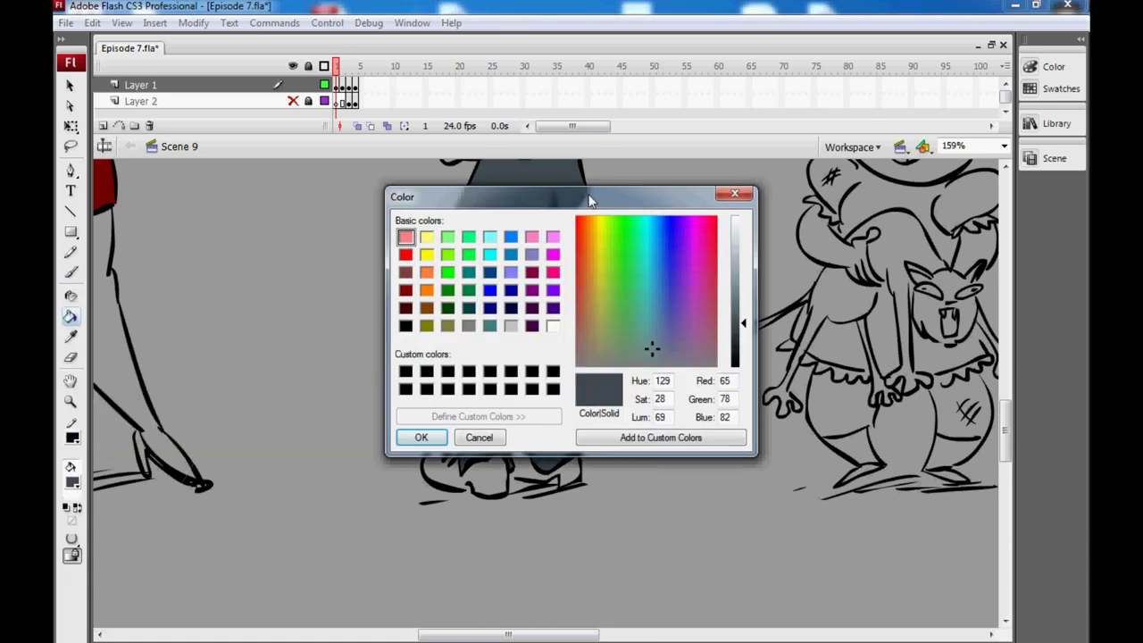
left_click_drag(592, 196, 407, 190)
left_click_drag(551, 326, 554, 339)
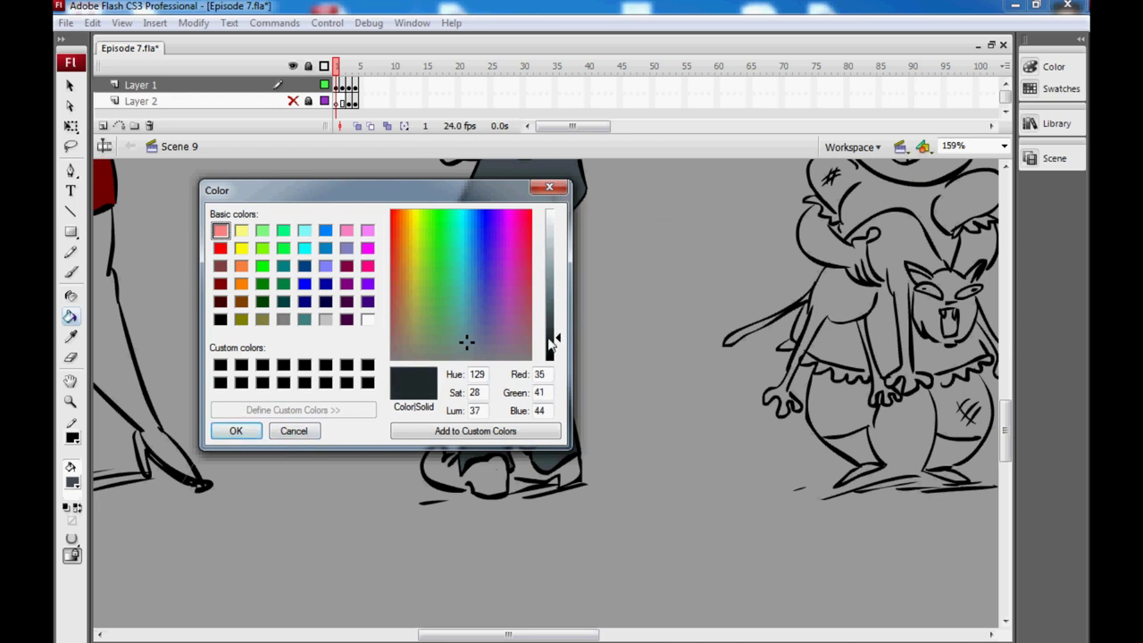
left_click(237, 430)
Fill both of the man's shoes with the darker grey
left_click(460, 469)
left_click(534, 468)
left_click(560, 466)
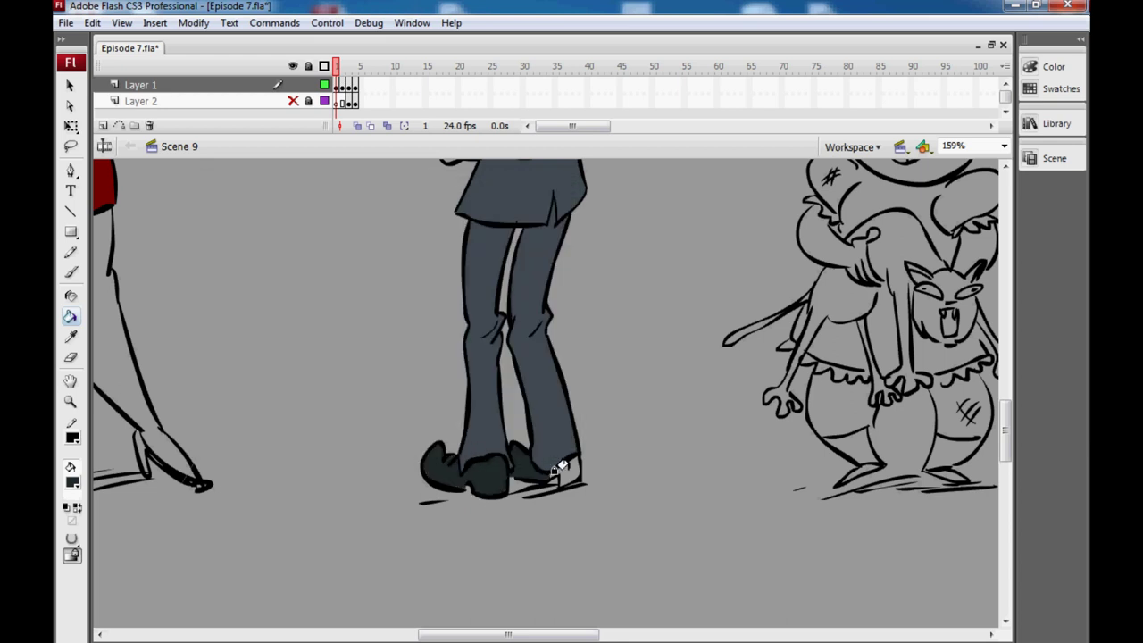
left_click_drag(1004, 445, 1004, 415)
scroll(944, 421, "down", 3)
scroll(944, 421, "right", 5)
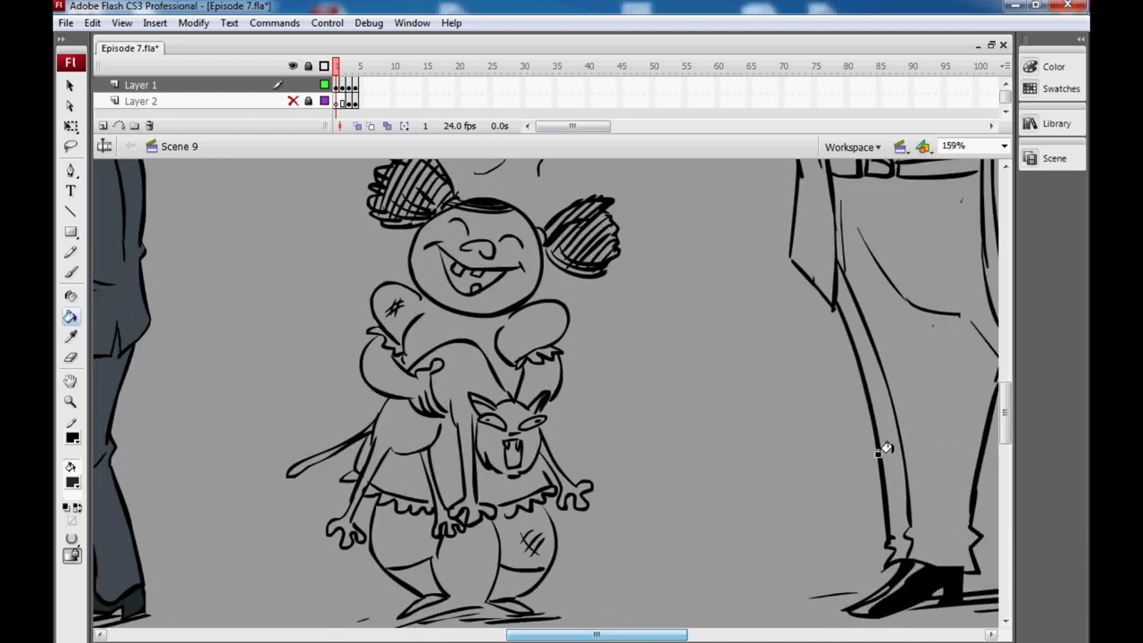
mouse_move(1005, 407)
left_mouse_down()
mouse_move(1006, 394)
mouse_move(1003, 413)
left_mouse_up()
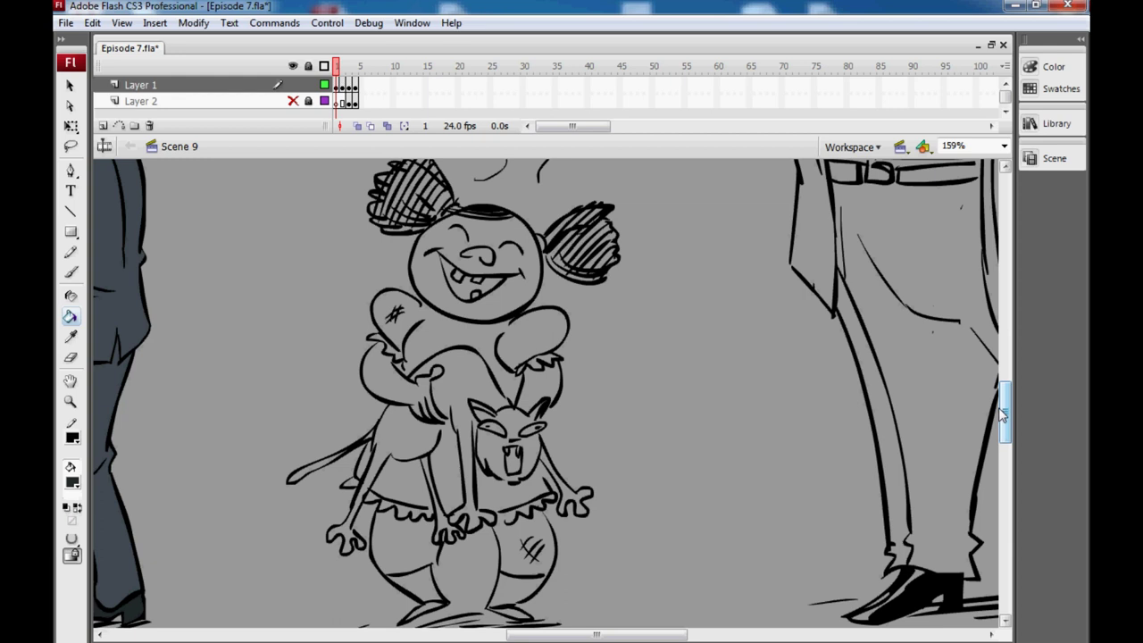
left_click_drag(1008, 393, 1001, 398)
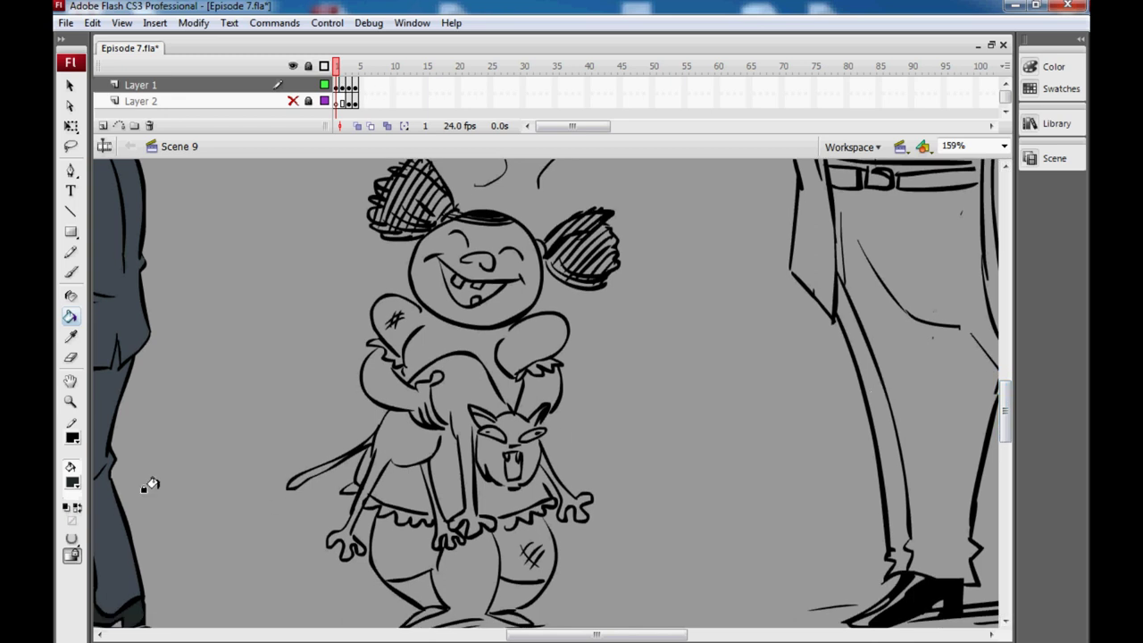
Set the fill colour to a purple, shifted toward magenta and darkened to a deep purple
left_click(73, 483)
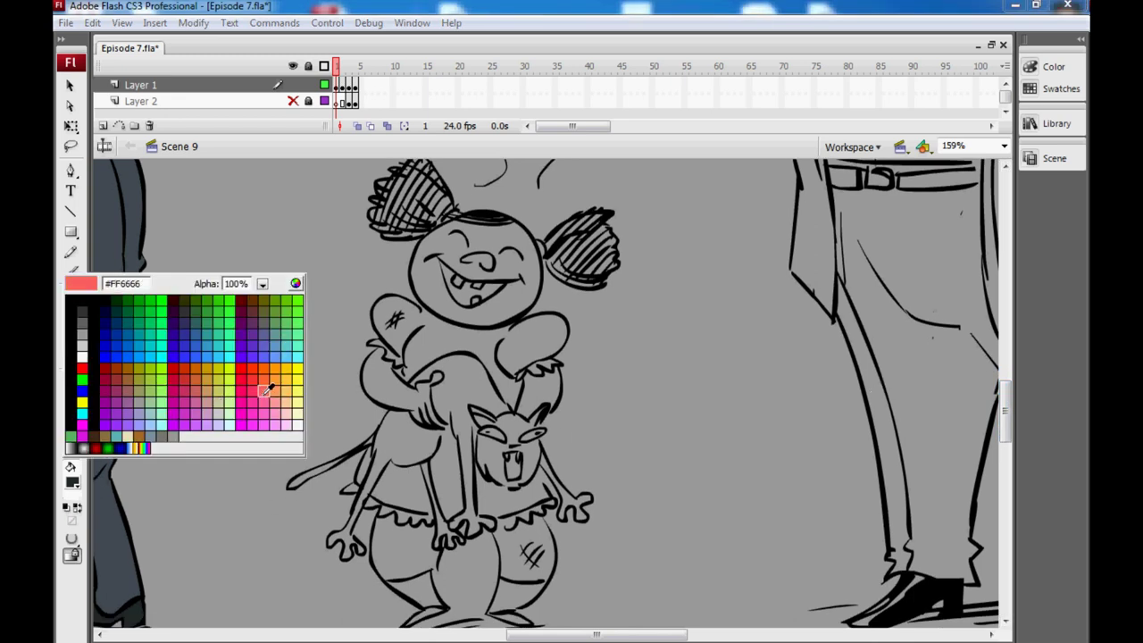
left_click(184, 418)
left_click(74, 483)
left_click(323, 252)
scroll(697, 223, "down", 5)
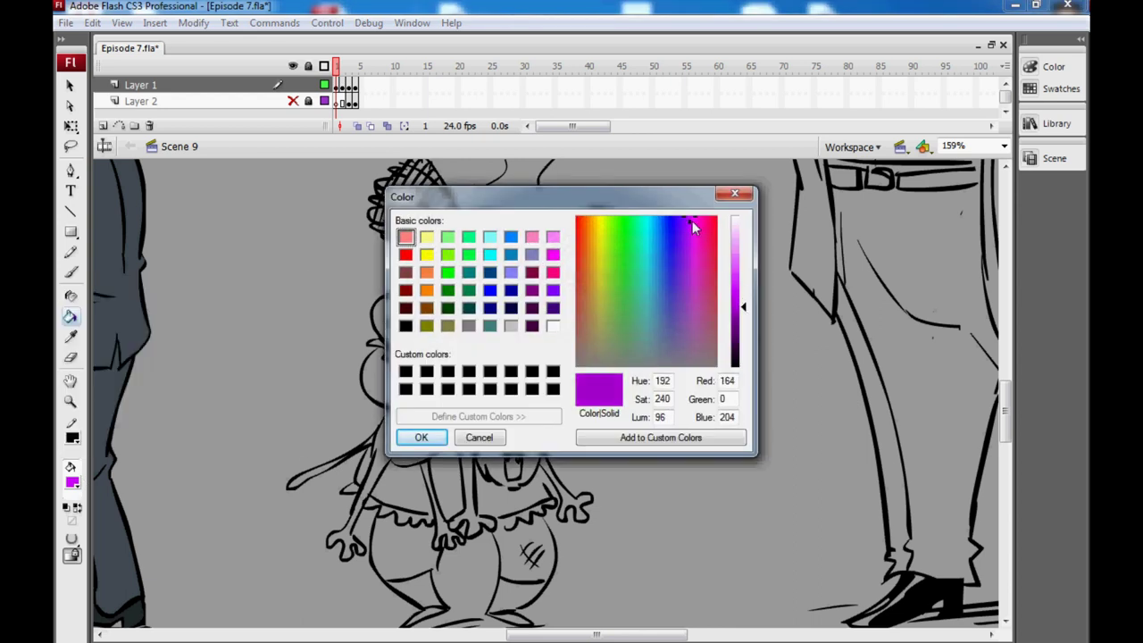
left_click_drag(692, 220, 690, 227)
left_click_drag(740, 309, 740, 325)
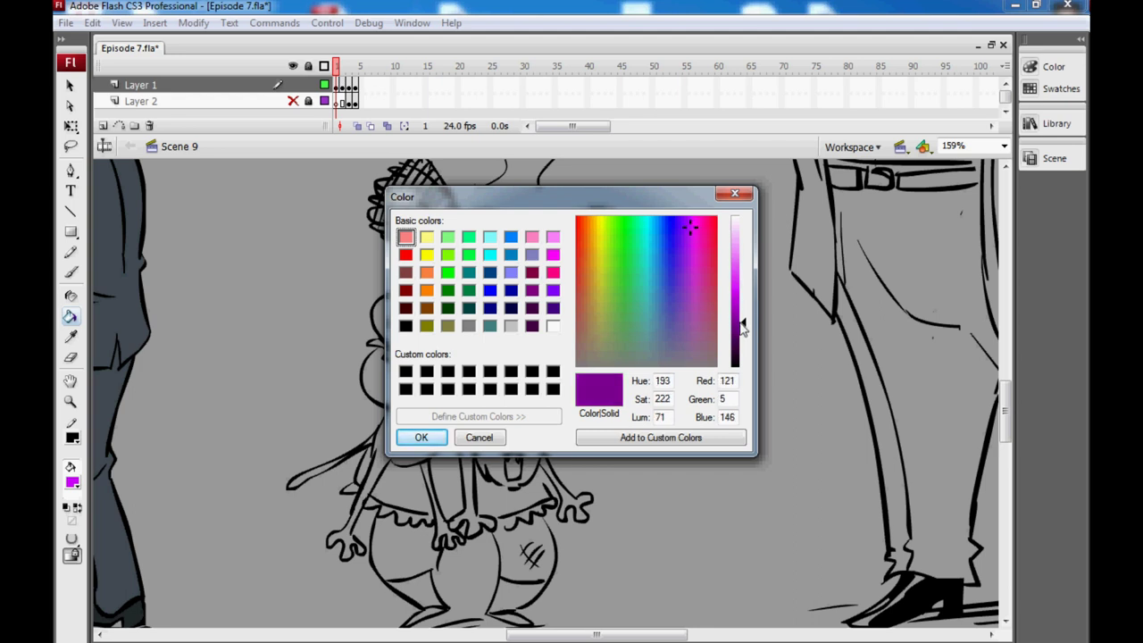
left_click_drag(690, 227, 692, 242)
left_click_drag(743, 330, 743, 340)
left_click(422, 436)
Fill the girl's four skirt sections, shirt and right sleeve with the deep purple
left_click(406, 482)
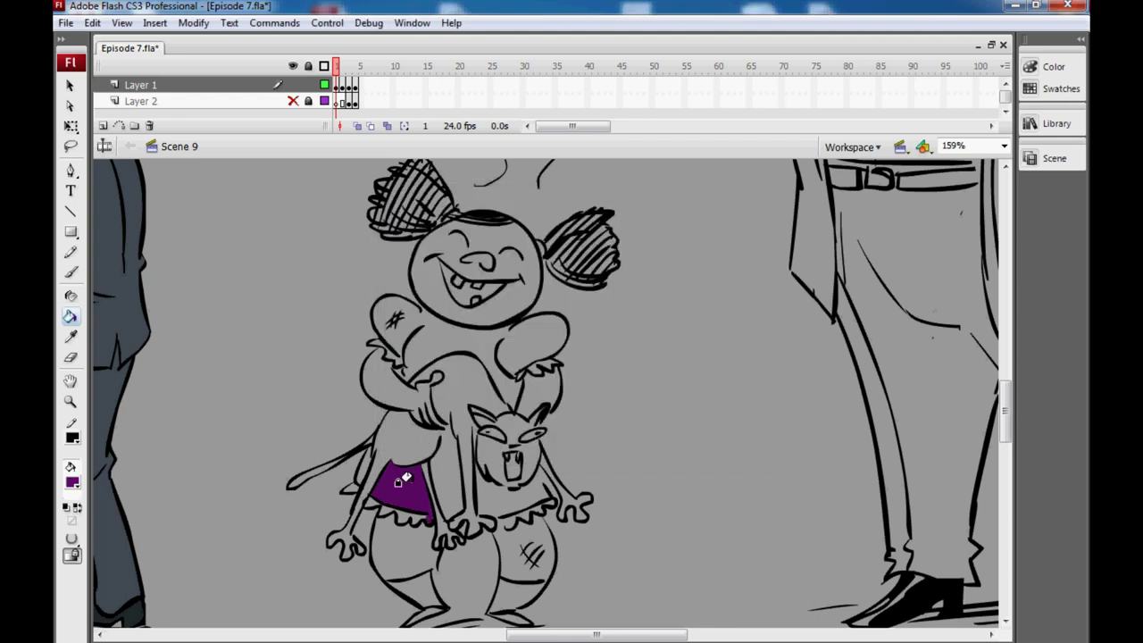
left_click(446, 466)
left_click(497, 493)
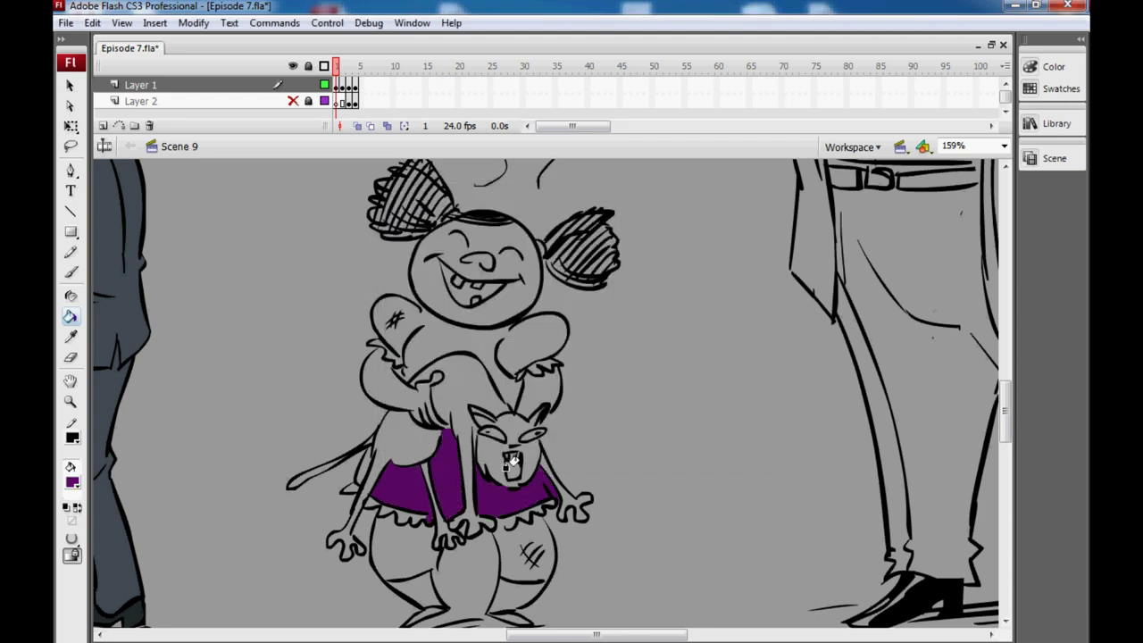
left_click(359, 461)
left_click(464, 340)
left_click(516, 336)
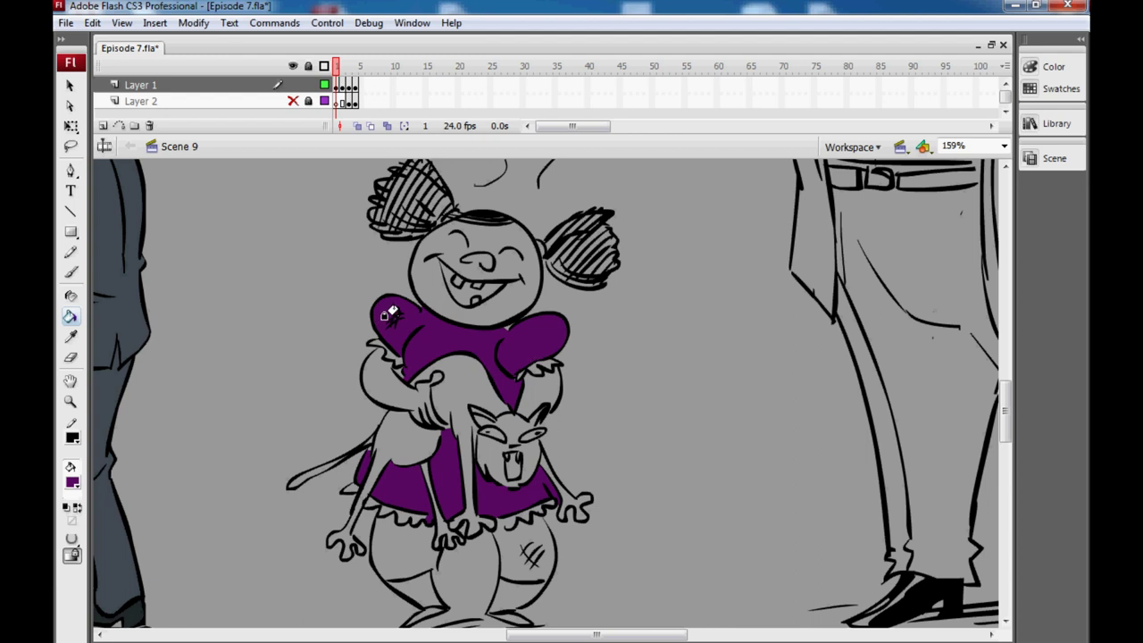
Zoom in on the tall man and set the fill to very light cyan (RGB 225/251/255)
key("z")
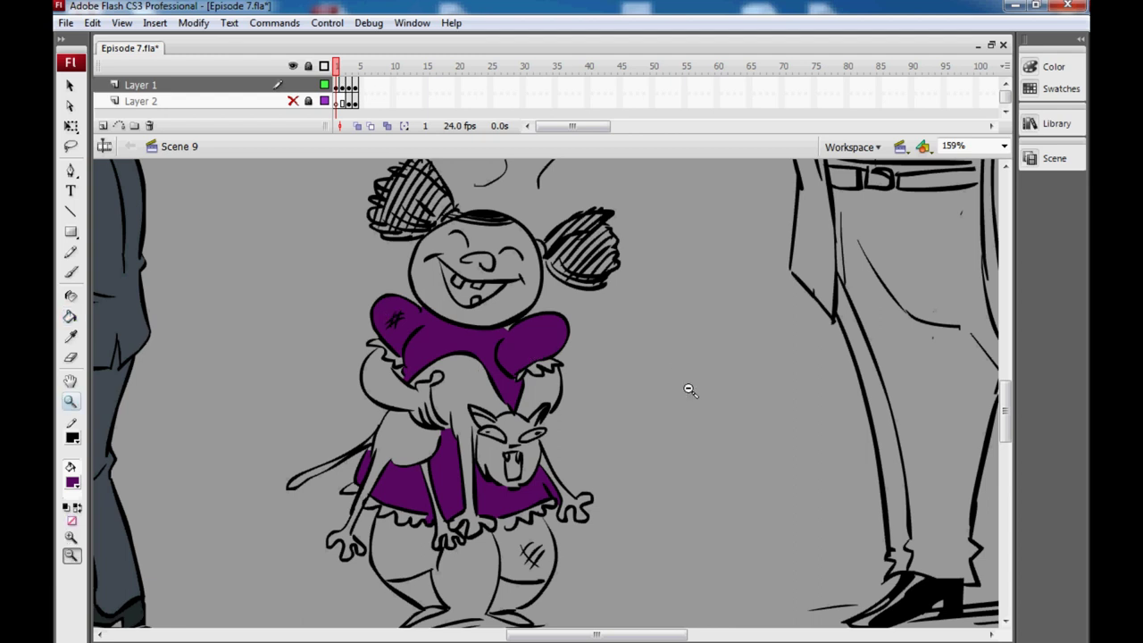
left_click(688, 397)
left_click(689, 412)
left_click_drag(571, 207, 755, 450)
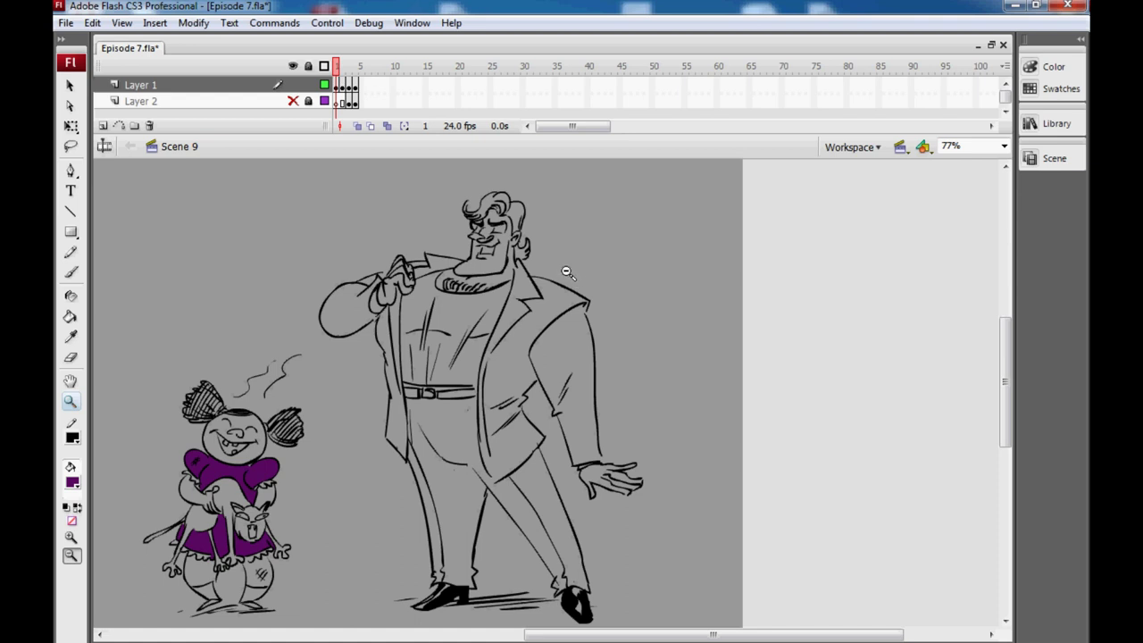
left_click_drag(645, 186, 379, 448)
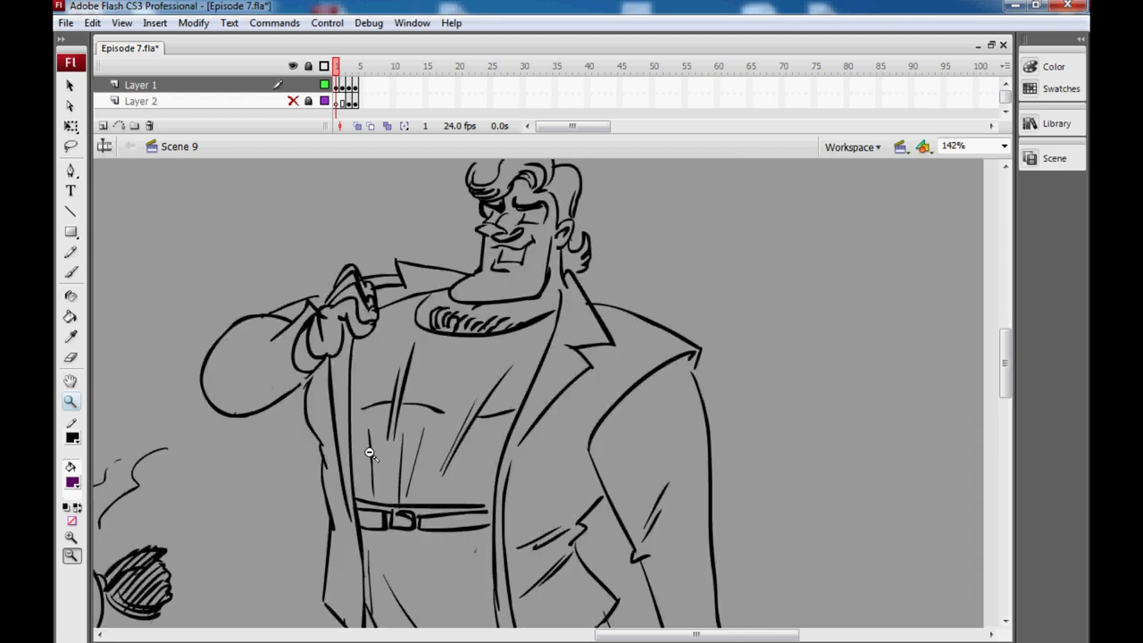
left_click(73, 482)
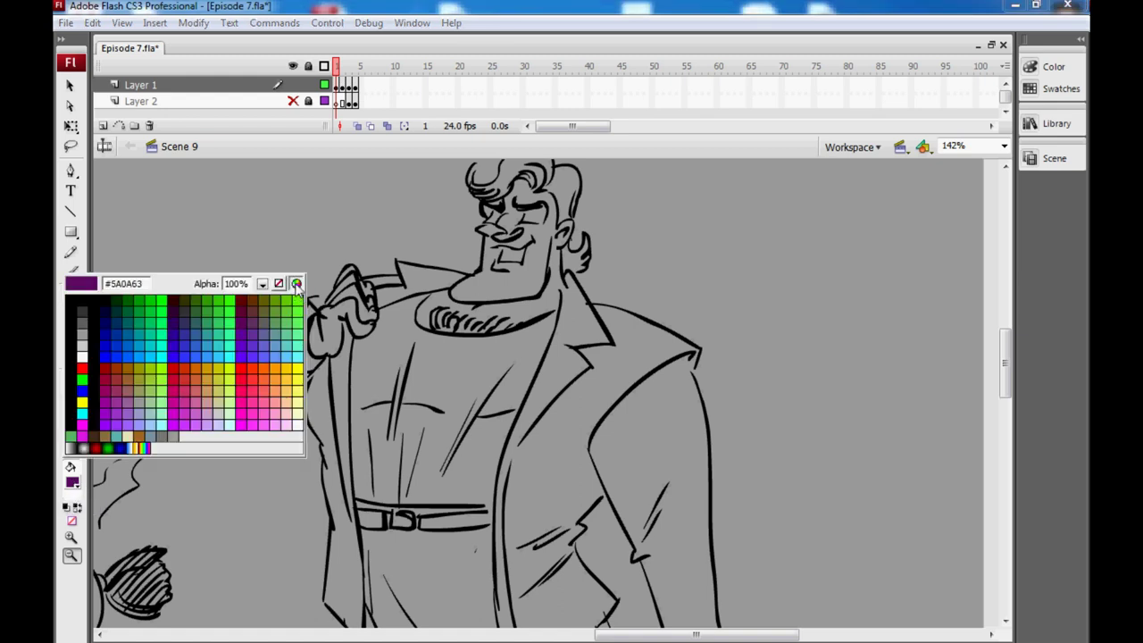
left_click(295, 280)
left_click(650, 219)
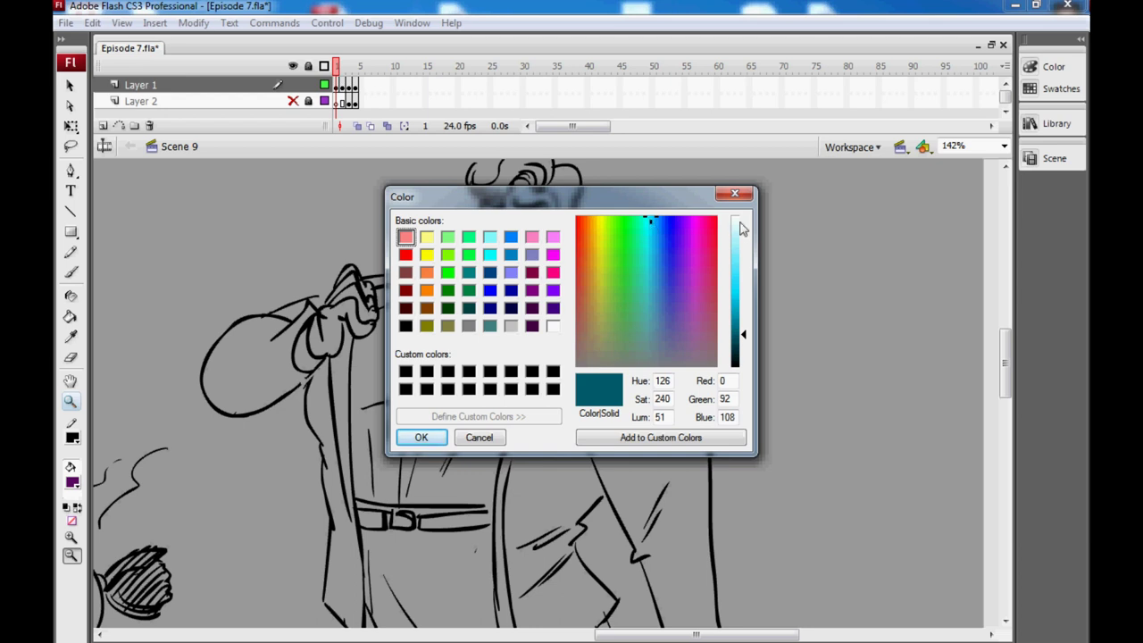
left_click_drag(746, 219, 746, 226)
left_click(421, 437)
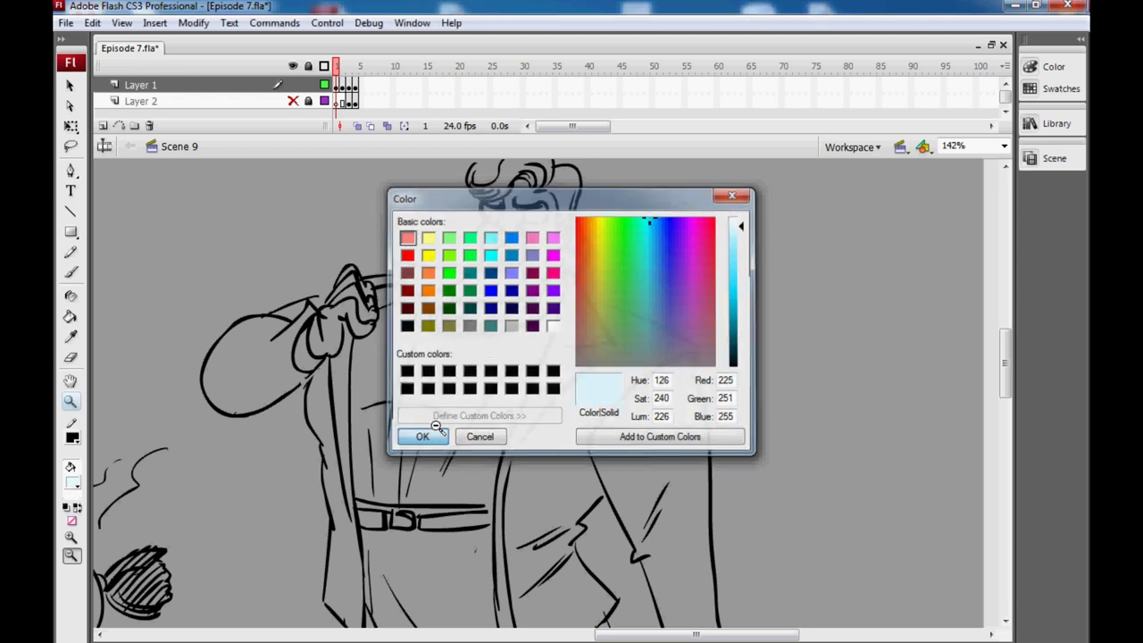
Paint the man's jacket body and lapel light cyan
left_click(276, 377, "alt")
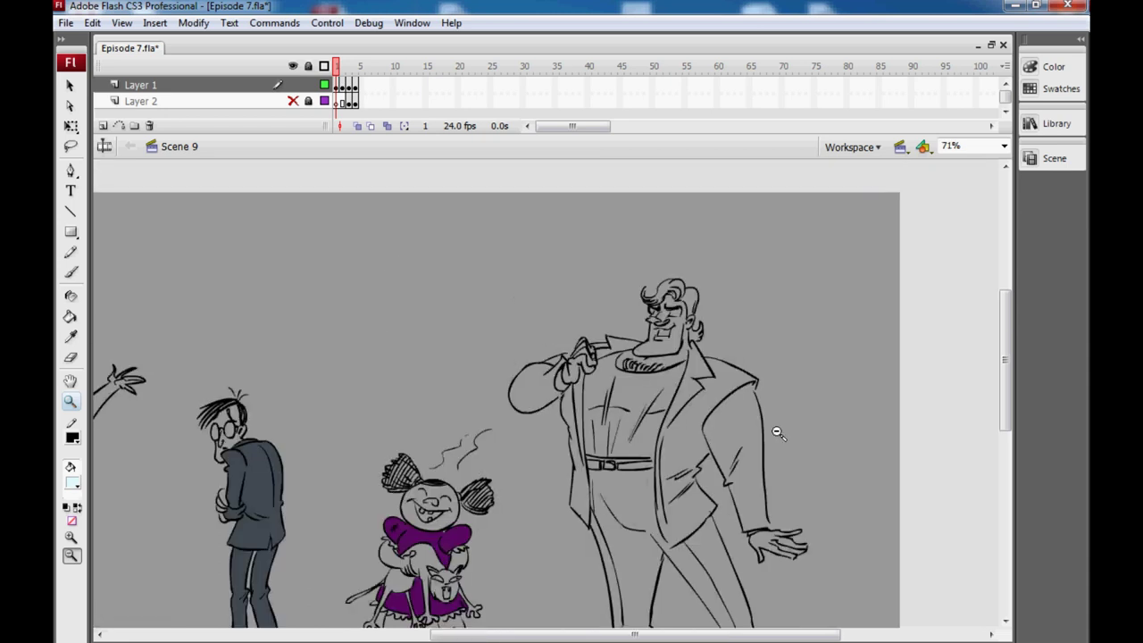
left_click(778, 434)
left_click(71, 318)
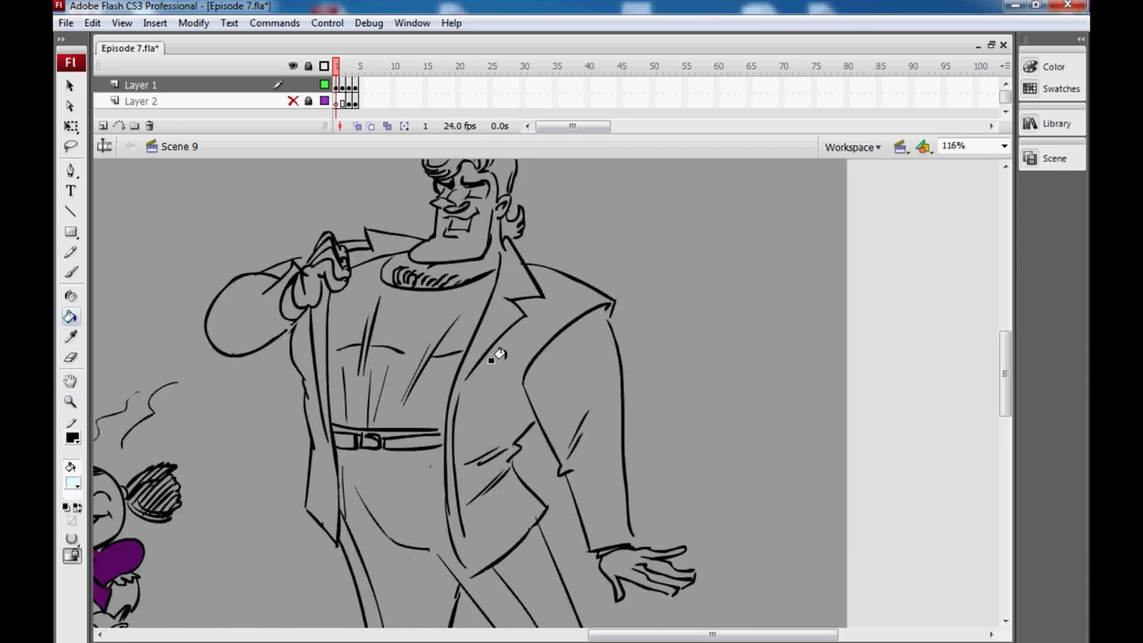
left_click(493, 359)
left_click(482, 328)
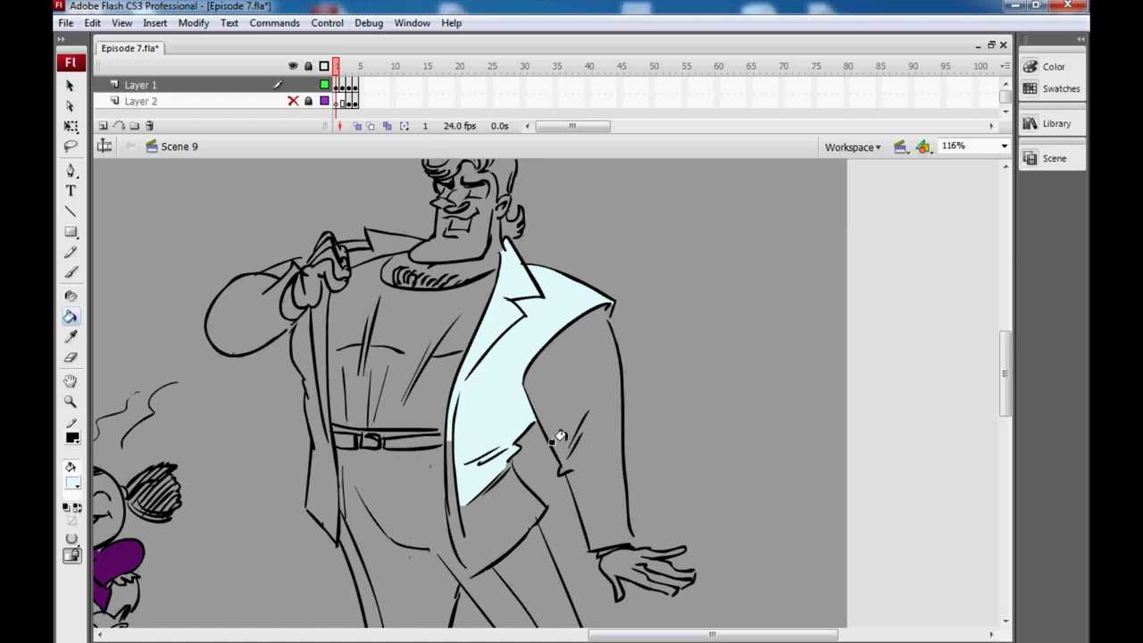
scroll(982, 408, "down", 2)
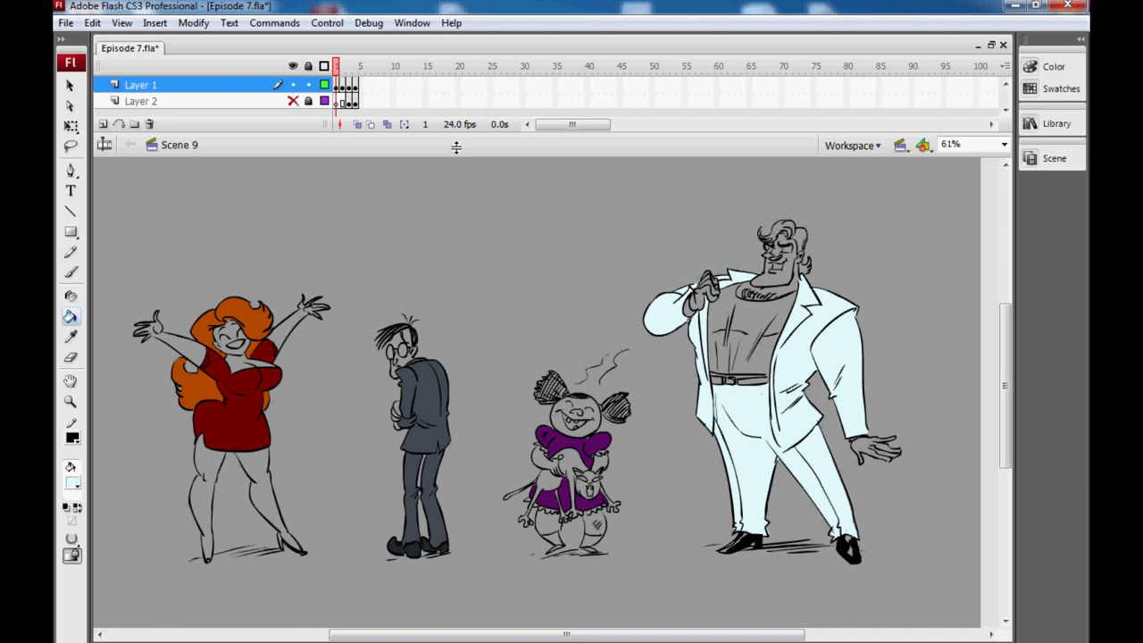
left_click(71, 271)
left_click(75, 485)
left_click(73, 293)
mouse_move(272, 253)
left_mouse_down()
mouse_move(179, 513)
mouse_move(255, 237)
left_mouse_up()
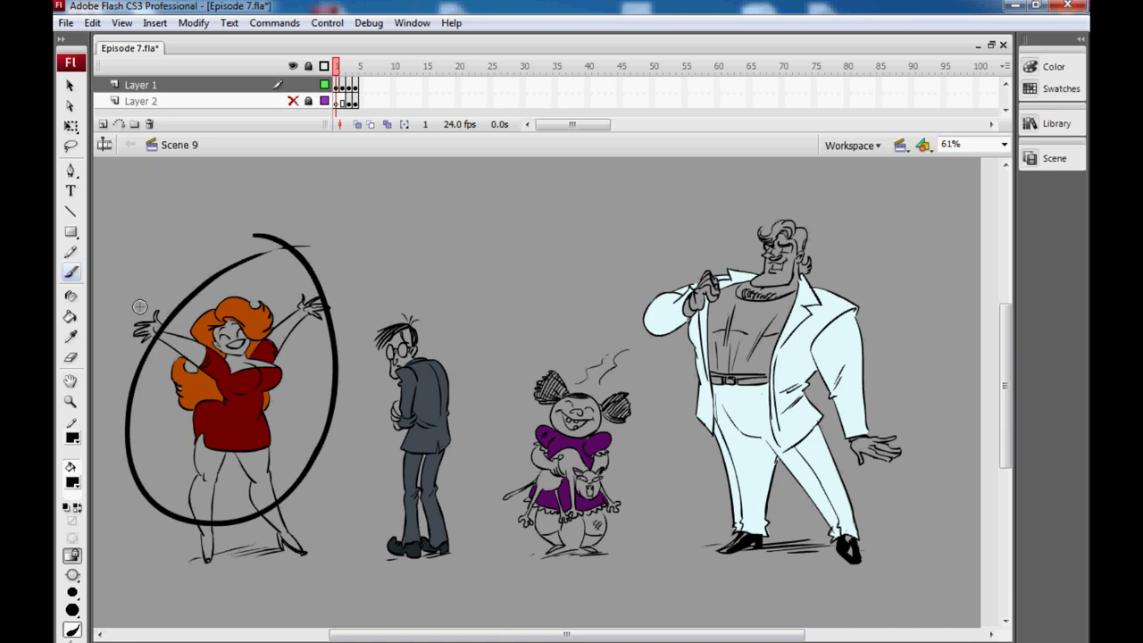
key("ctrl+z")
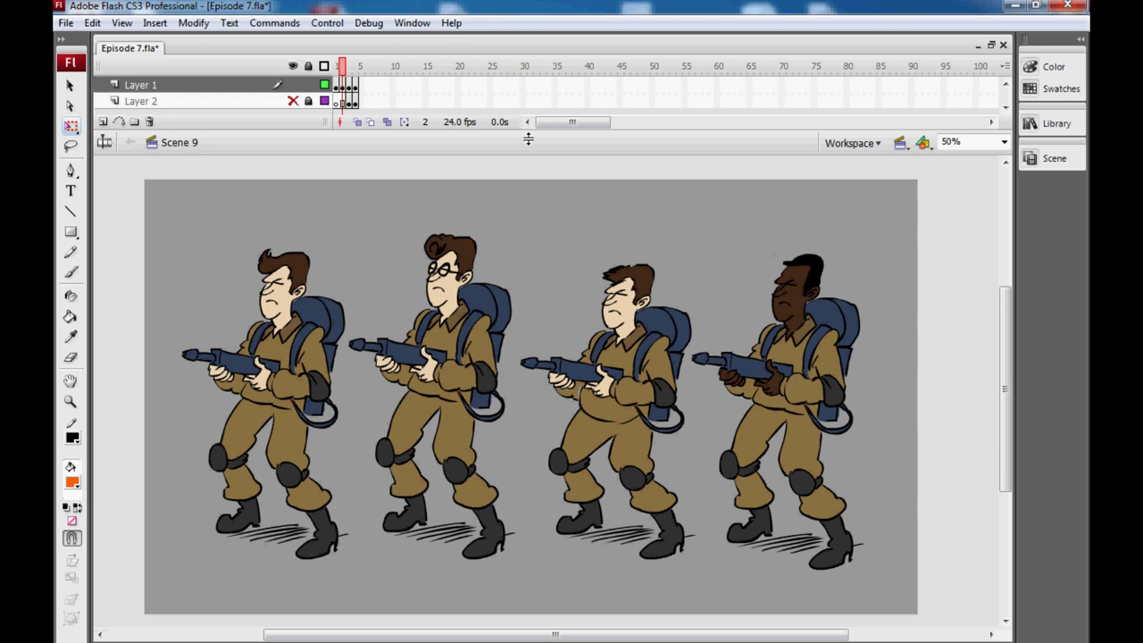
Choose a cyan fill and lighten it in the colour picker
left_click(73, 482)
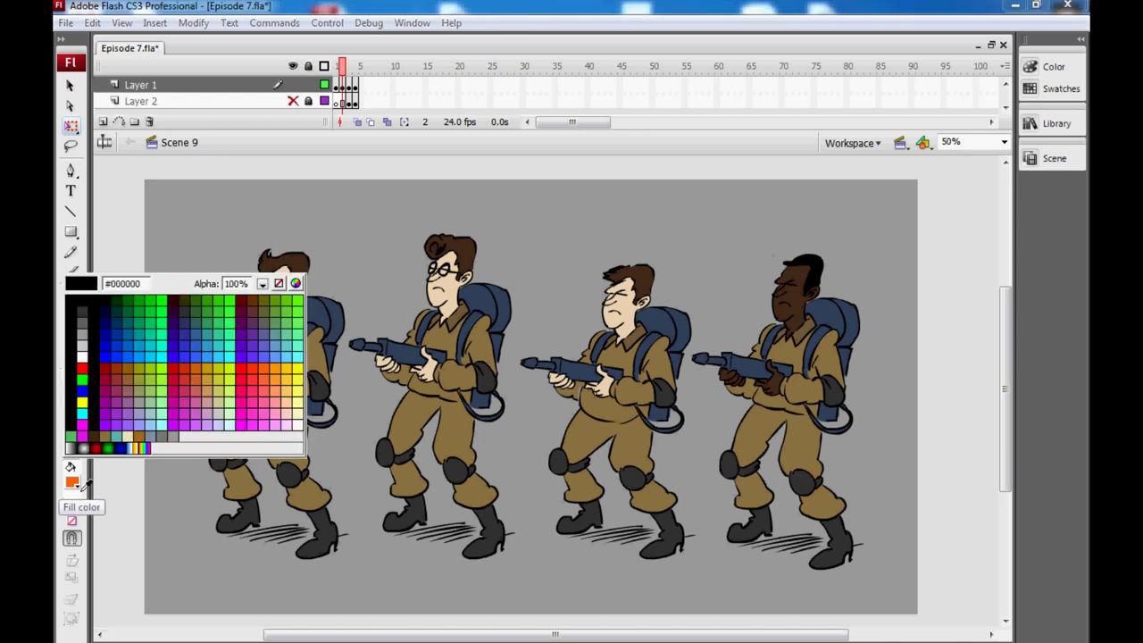
left_click(296, 357)
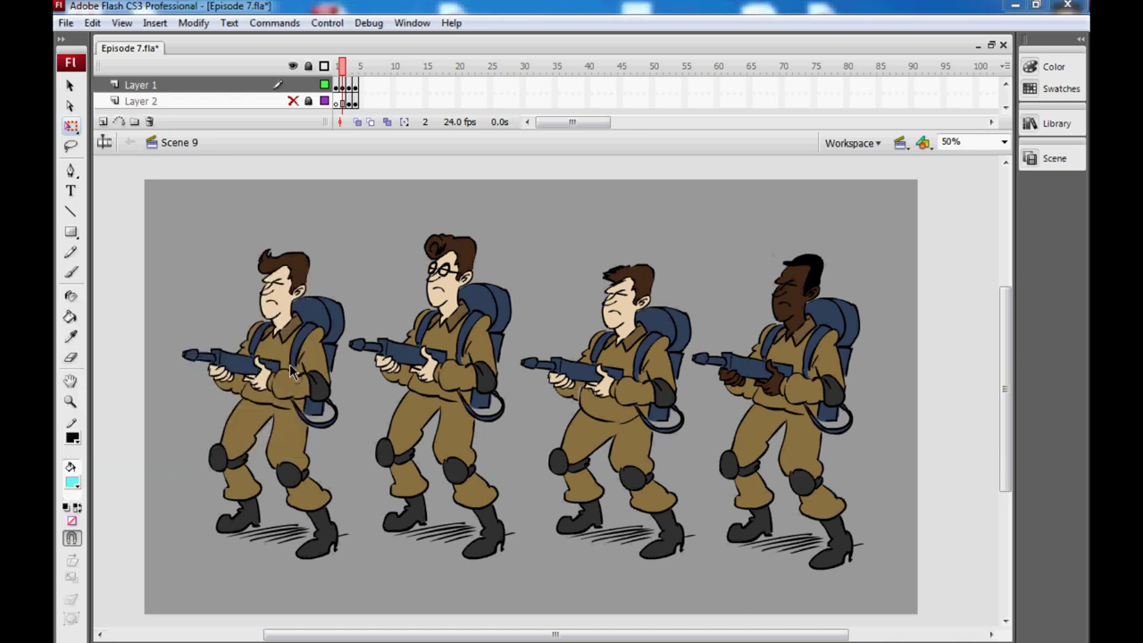
left_click(73, 482)
left_click(295, 283)
left_click_drag(764, 277, 748, 259)
left_click(425, 437)
Fill the second and fourth characters' jumpsuits (legs, trousers, torso, arms, chest) light cyan
key("k")
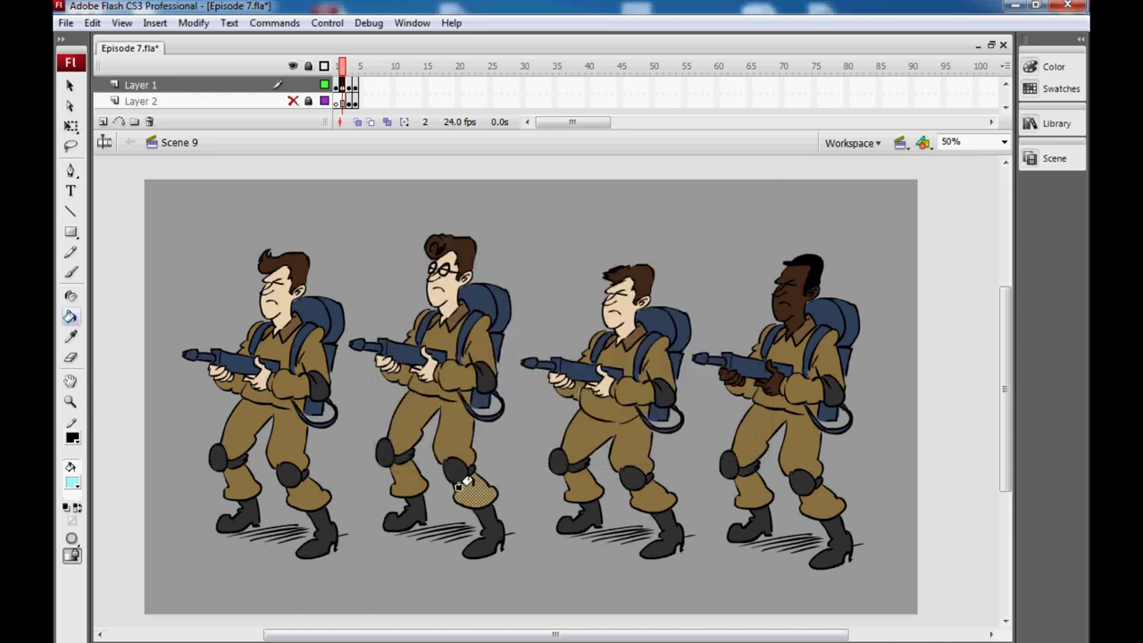
left_click(474, 489)
left_click(405, 480)
left_click(406, 434)
left_click(451, 379)
left_click(473, 352)
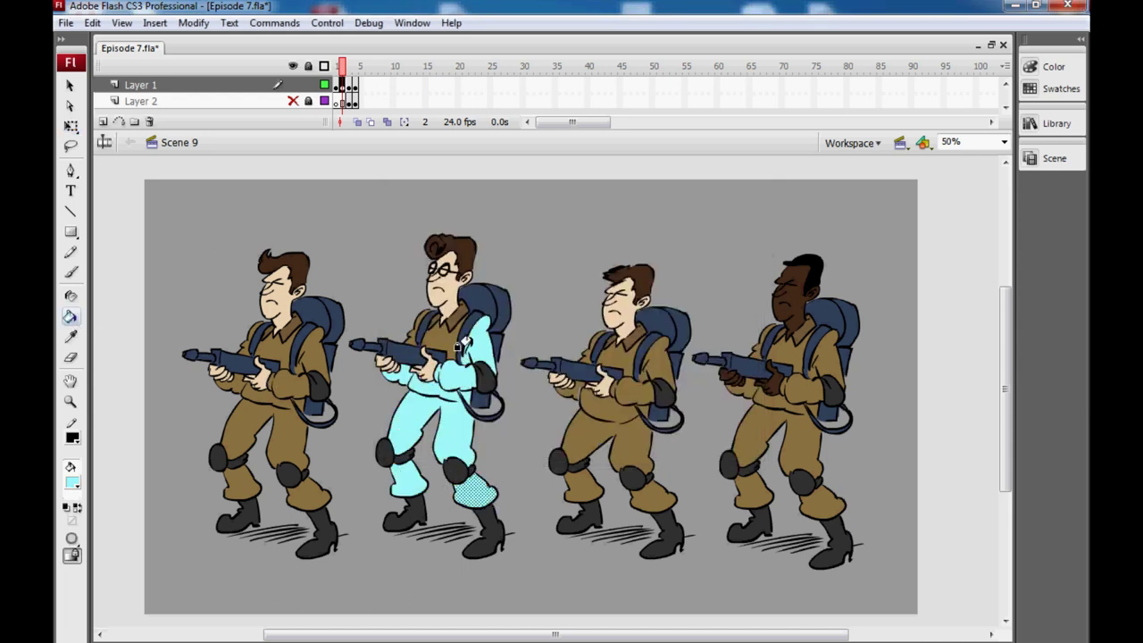
left_click(442, 335)
left_click(757, 430)
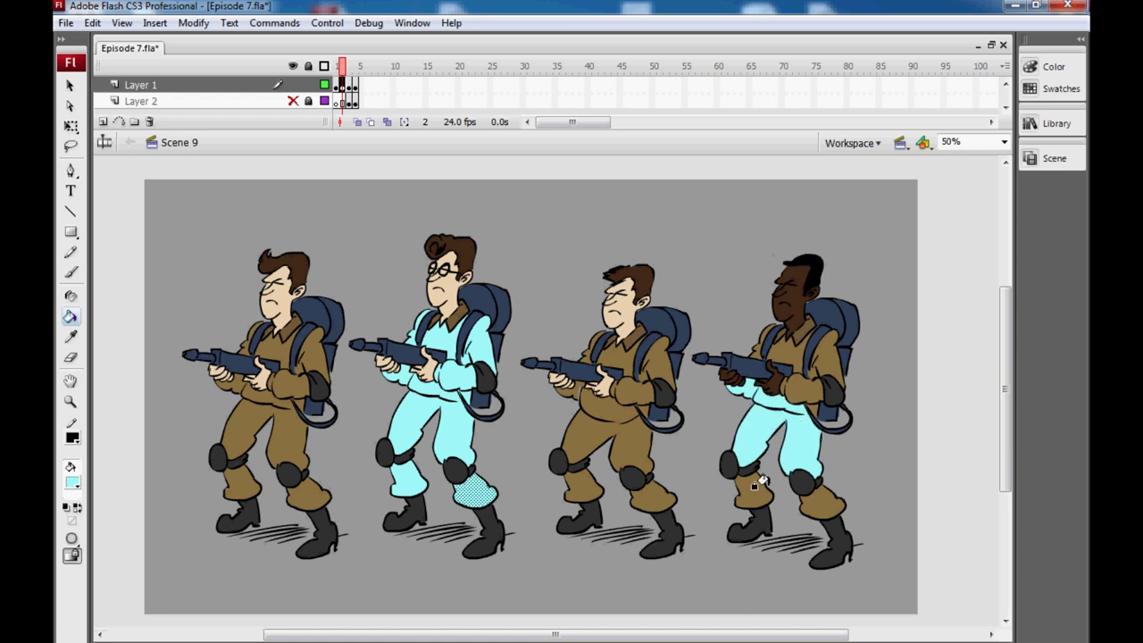
left_click(741, 494)
left_click(809, 503)
left_click(818, 361)
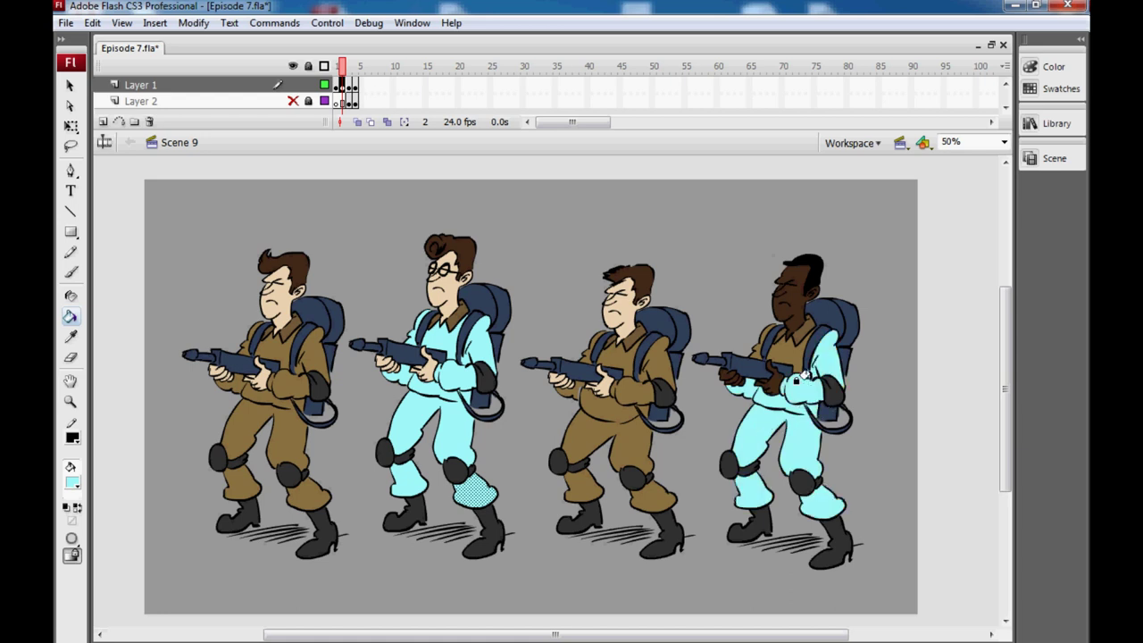
left_click(791, 328)
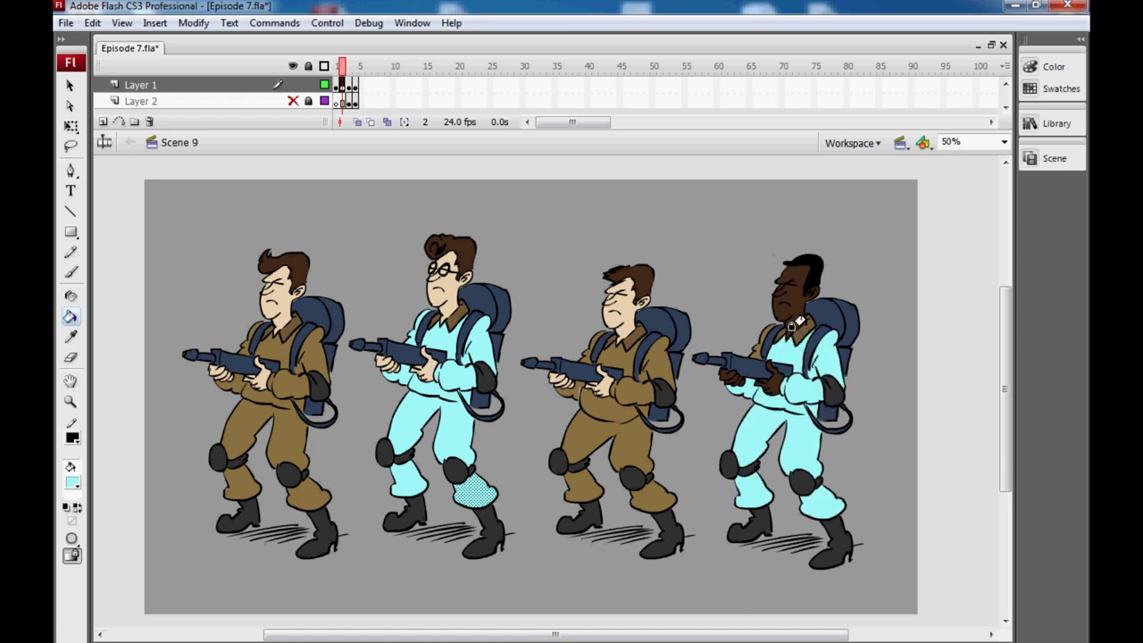
Recolour the second character's hair pale yellow
left_click(72, 483)
left_click(302, 412)
left_click(456, 266)
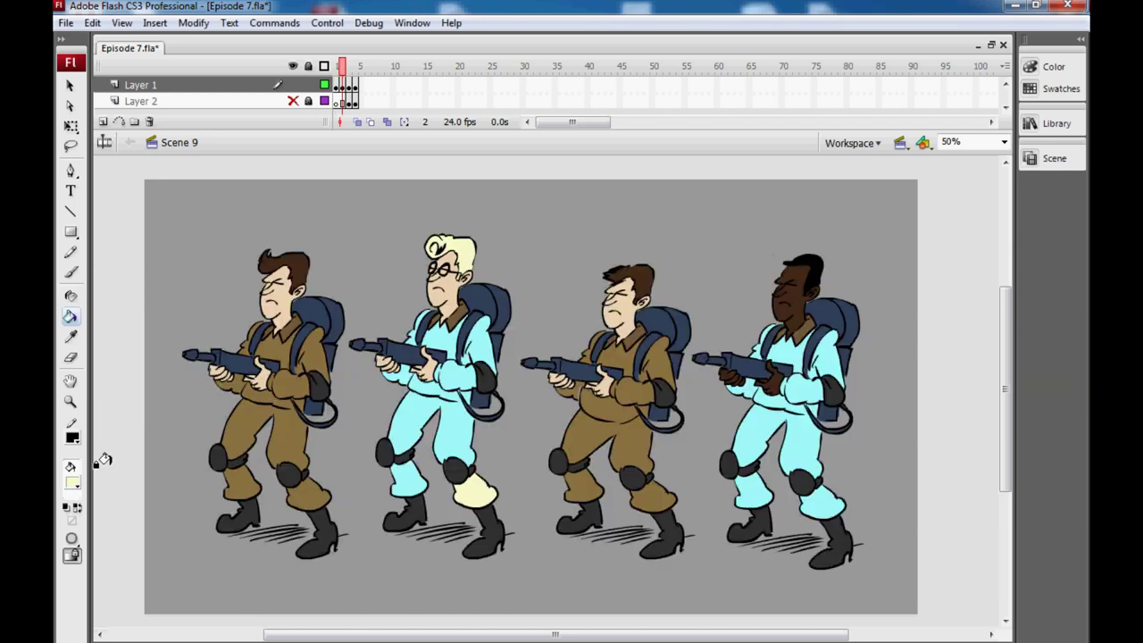
left_click(72, 482)
left_click(447, 447)
Fill the third character's legs, trousers, torso and arms light orange
left_click(73, 482)
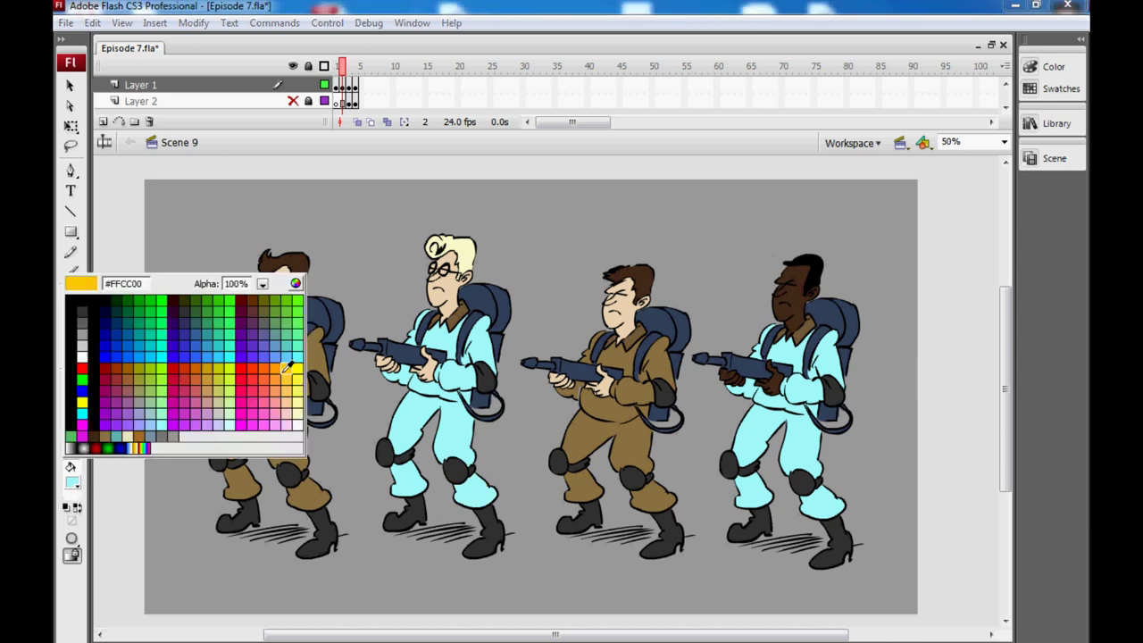
left_click(292, 384)
left_click(582, 487)
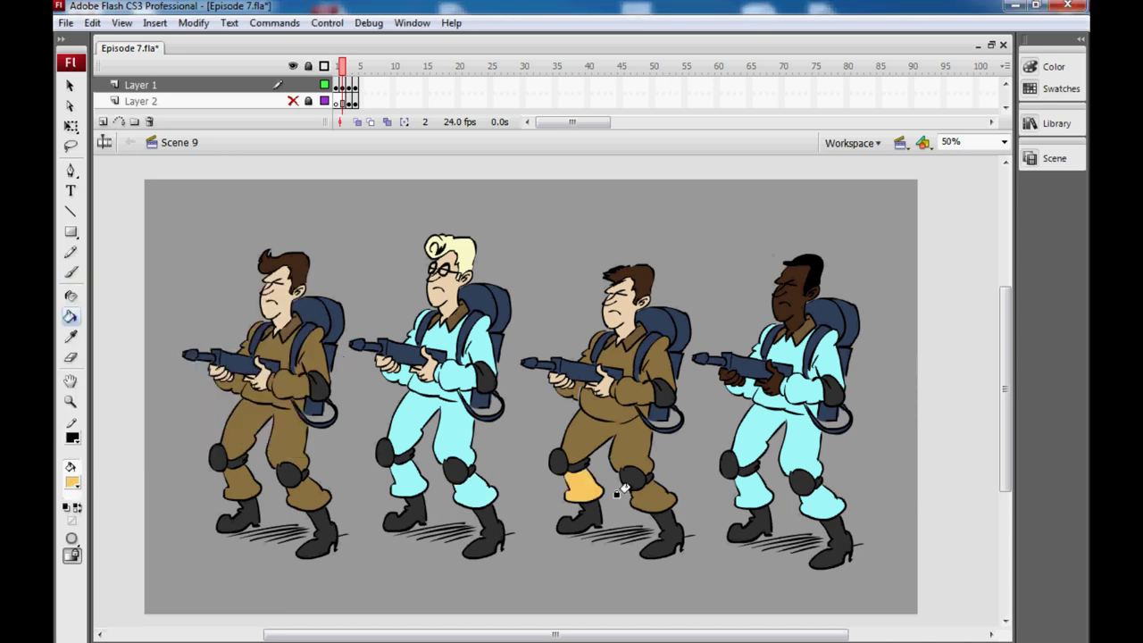
left_click(622, 491)
left_click(627, 458)
left_click(648, 364)
left_click(616, 357)
Colour the third character's hair orange
left_click(73, 482)
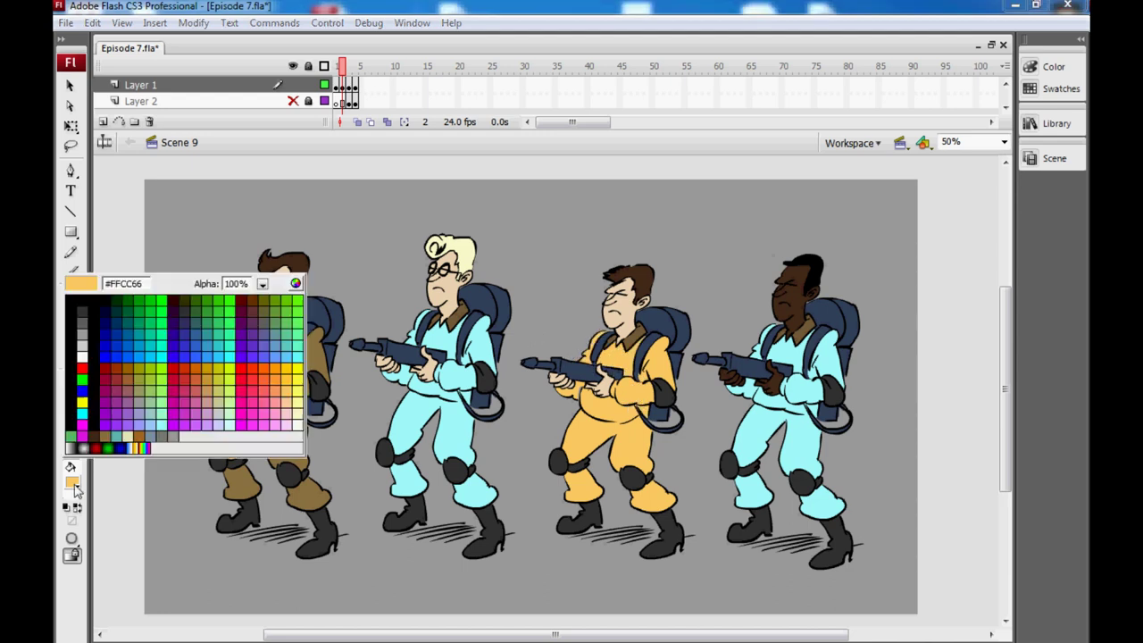
left_click(273, 364)
left_click(623, 260)
left_click(632, 284)
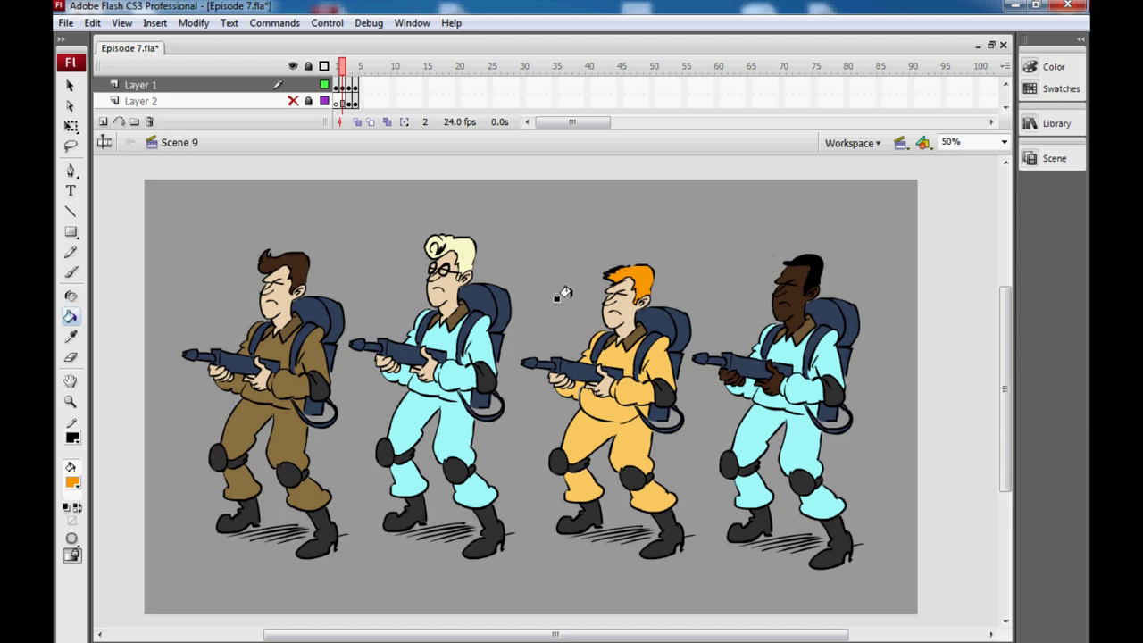
Select all four characters, free-transform them smaller, and centre the group on the stage
left_click(341, 84)
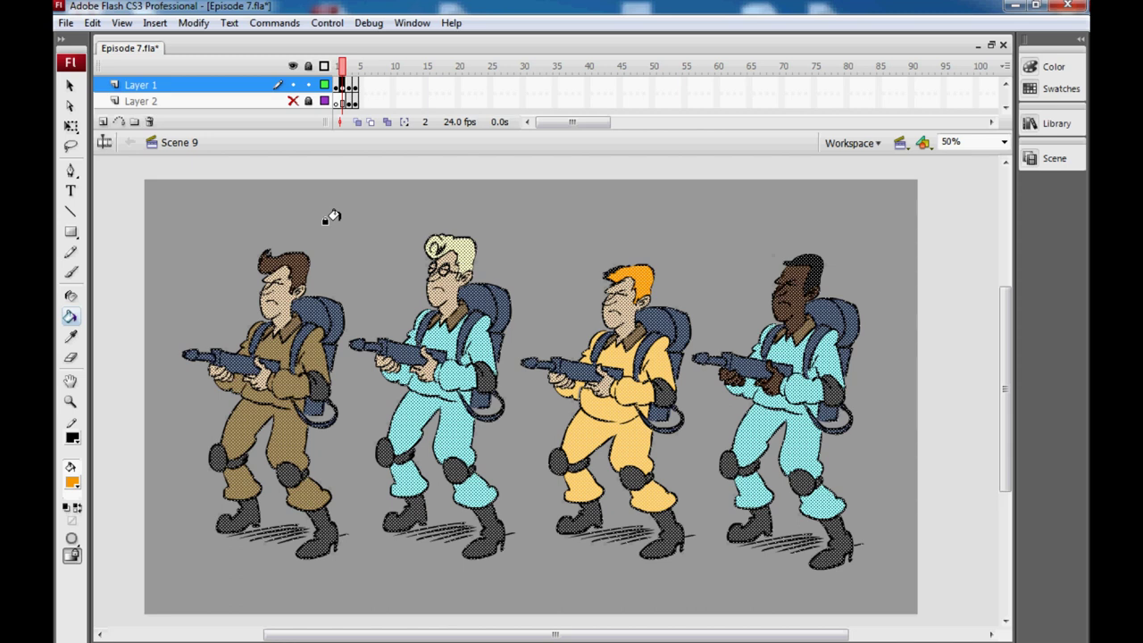
right_click(684, 291)
left_click(705, 408)
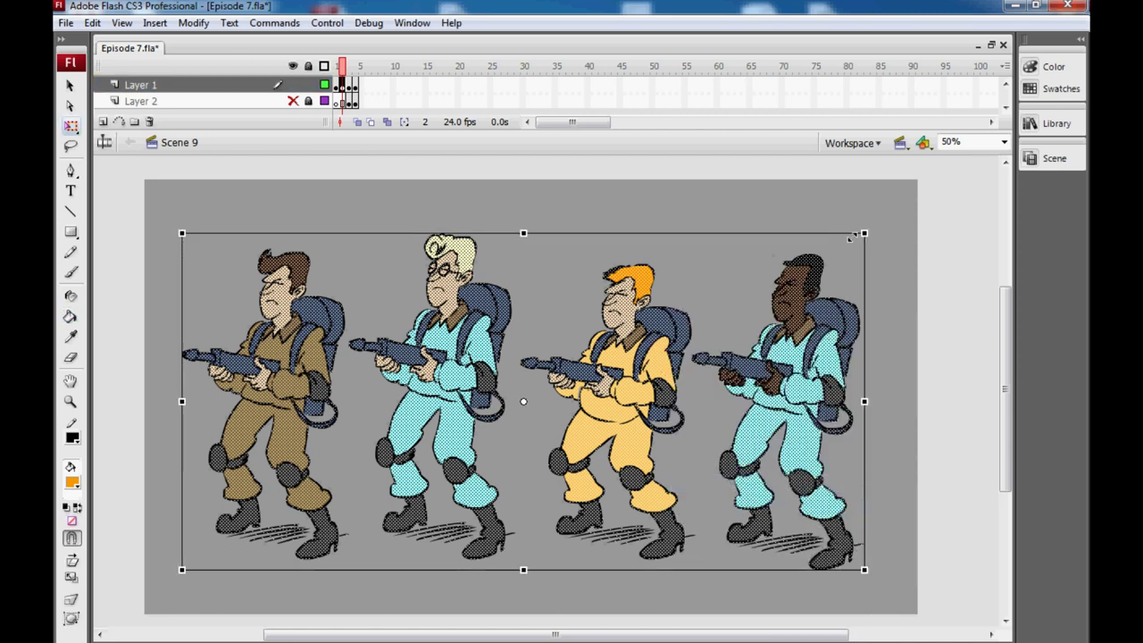
left_click_drag(864, 234, 300, 509)
left_click_drag(260, 551, 528, 432)
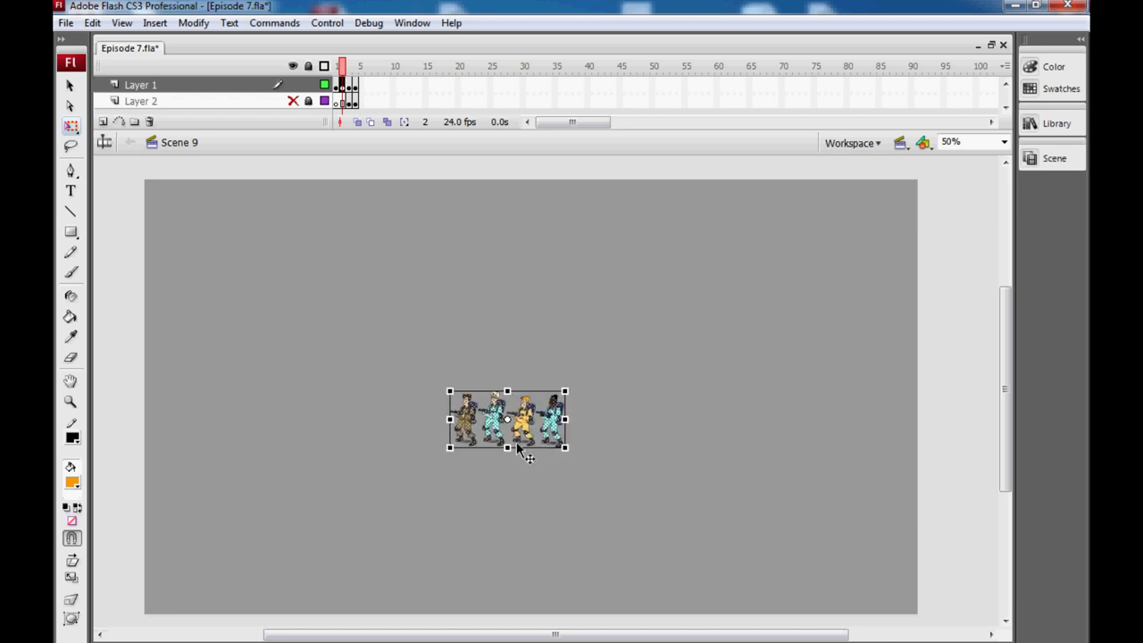
left_click(638, 382)
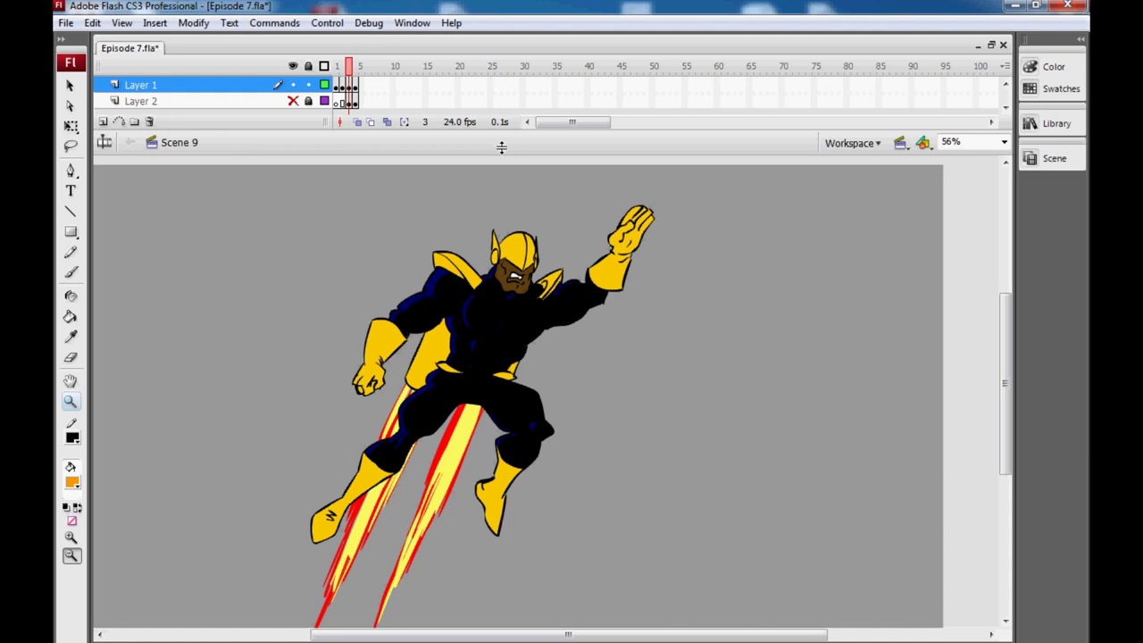
left_click_drag(691, 195, 364, 350)
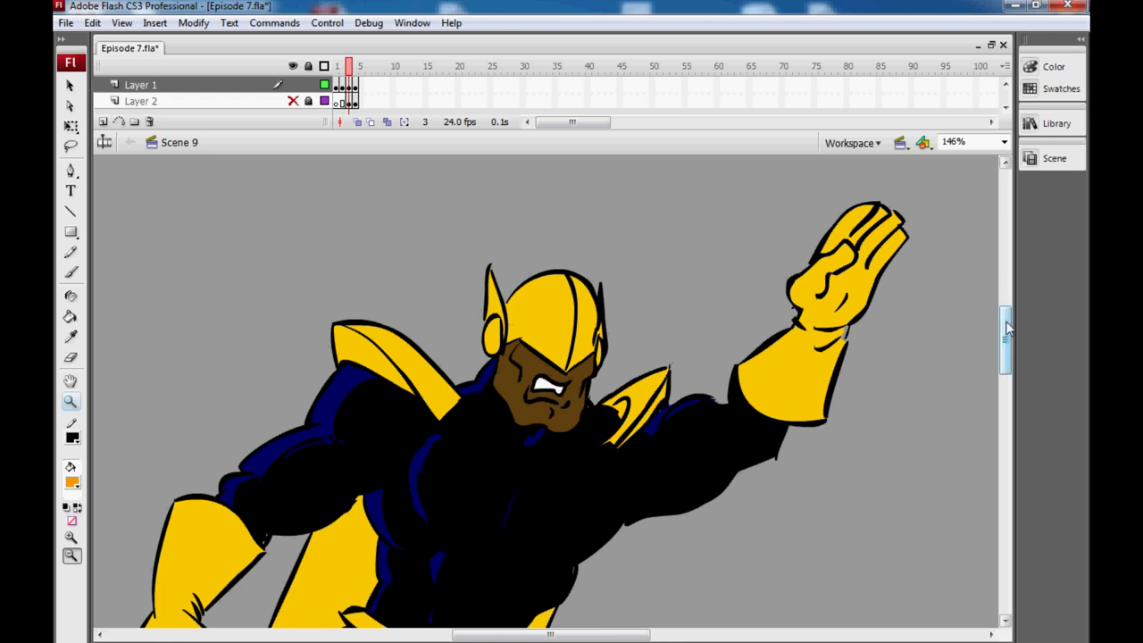
mouse_move(1007, 328)
left_mouse_down()
mouse_move(983, 413)
mouse_move(995, 320)
left_mouse_up()
left_click(725, 442, "alt")
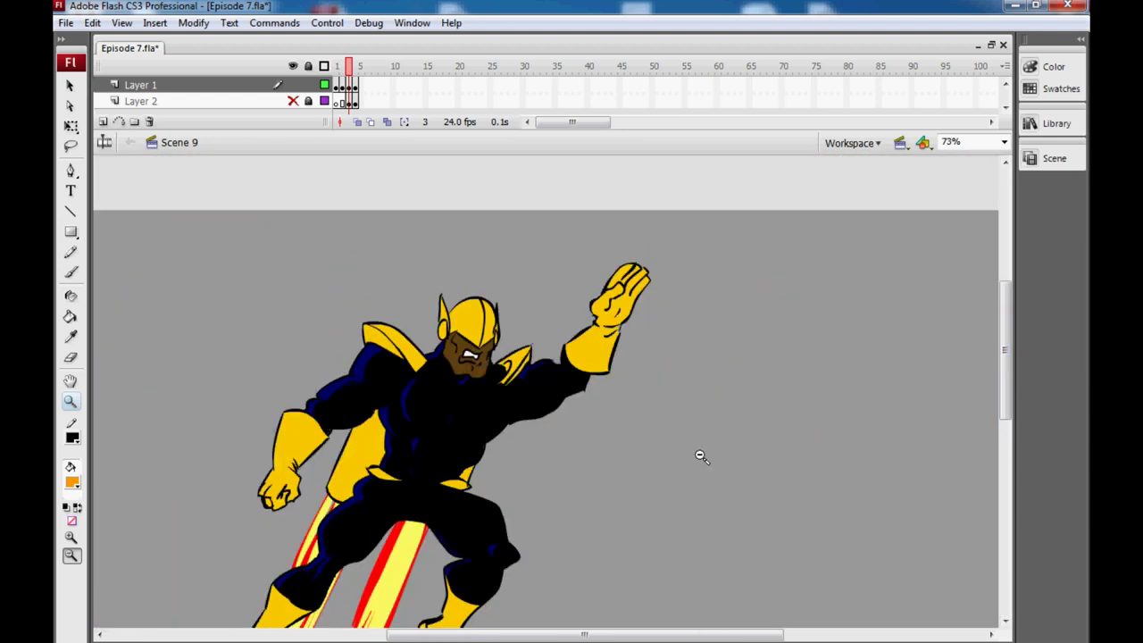
left_click_drag(1002, 359, 1001, 379)
key(".")
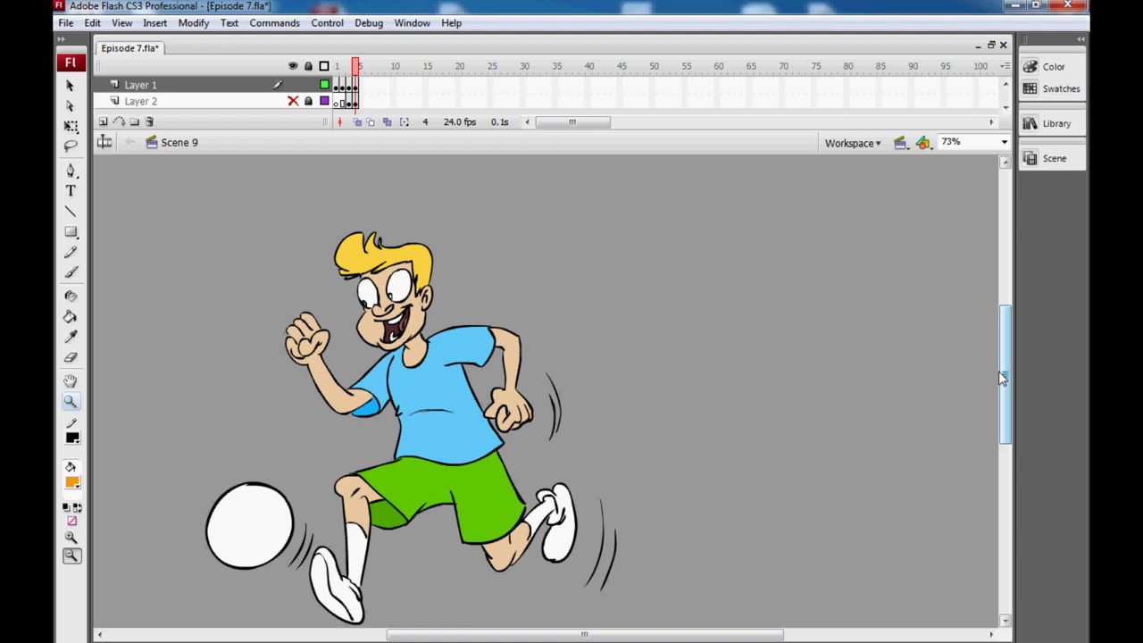
left_click_drag(328, 215, 471, 359)
left_click(672, 399, "alt")
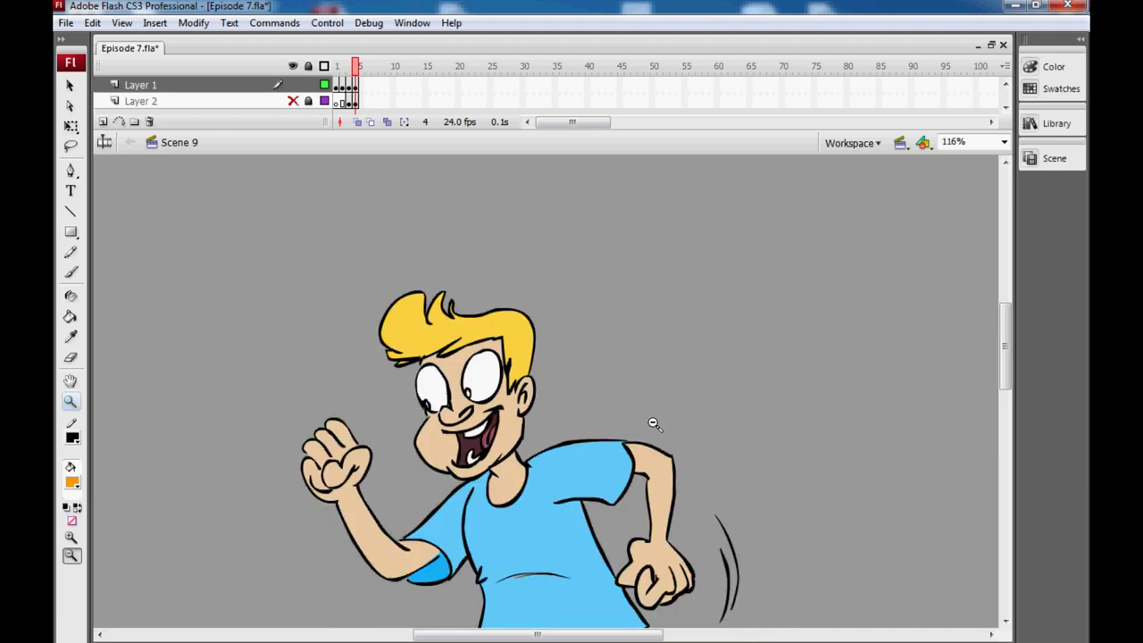
left_click(850, 373, "alt")
left_click_drag(1010, 339, 997, 364)
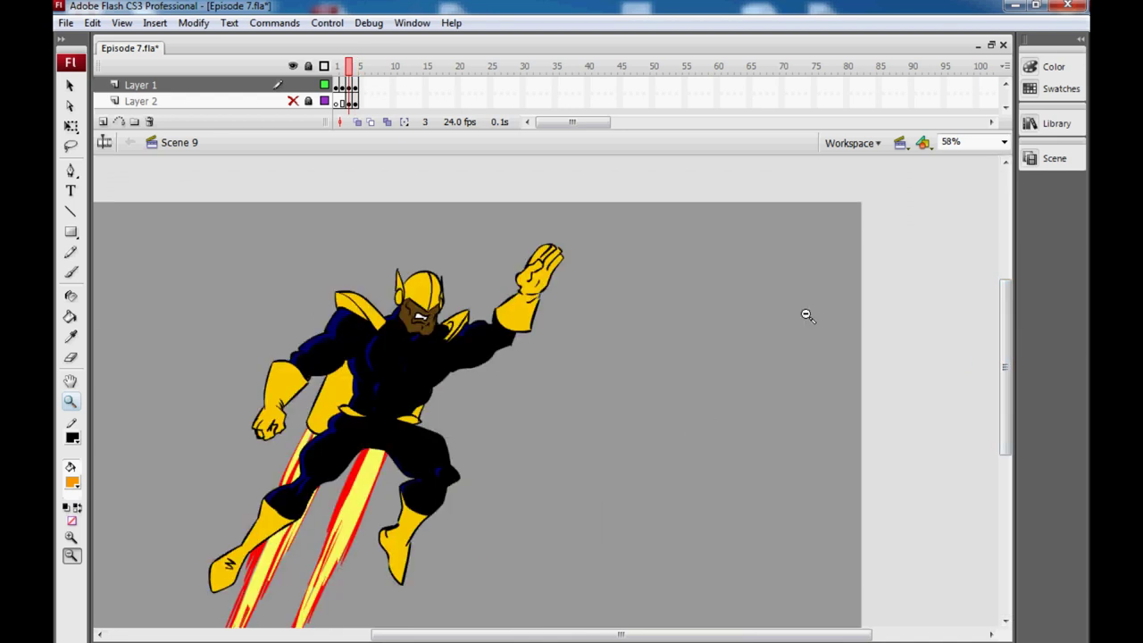
left_click_drag(1005, 341, 1005, 348)
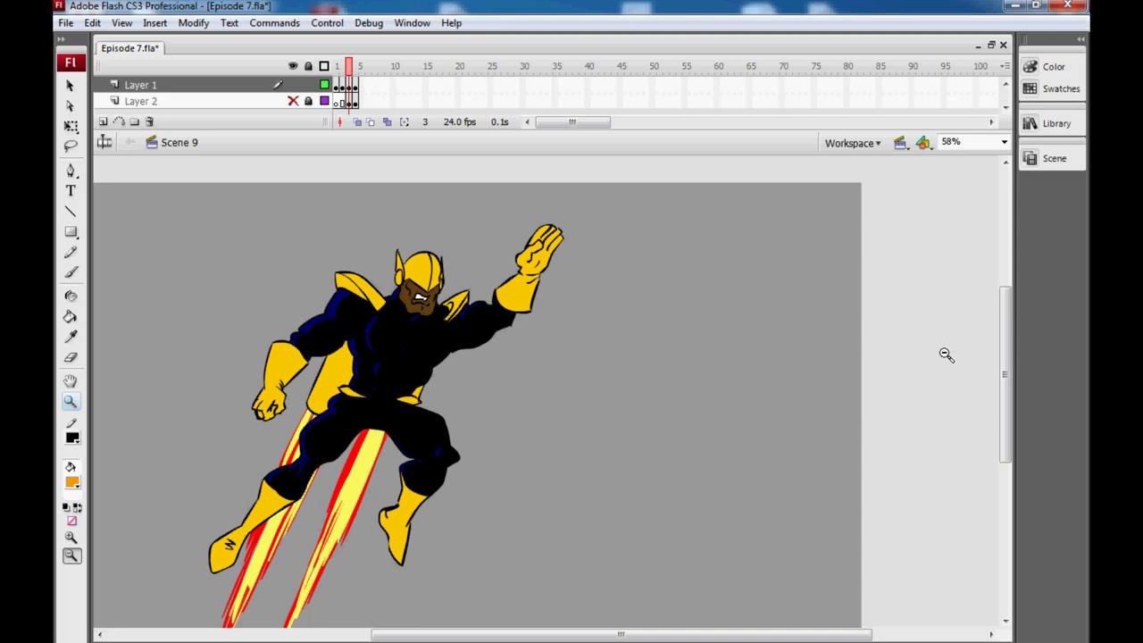
Unhide Layer 2's starfield and fill all the superhero artwork white
left_click(293, 101)
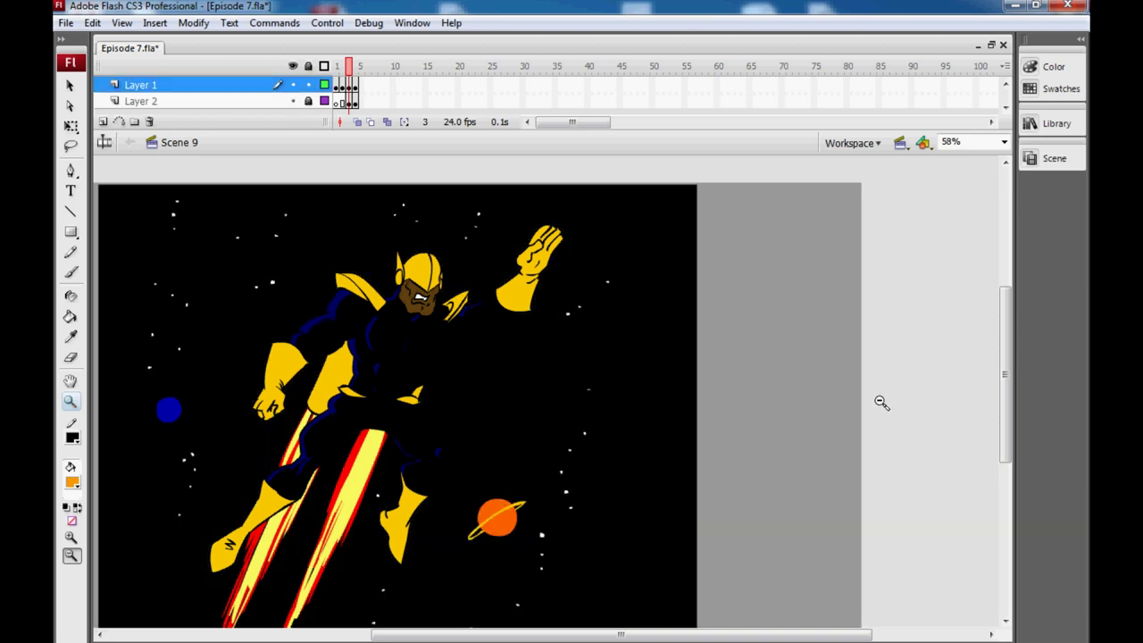
left_click_drag(600, 634, 583, 634)
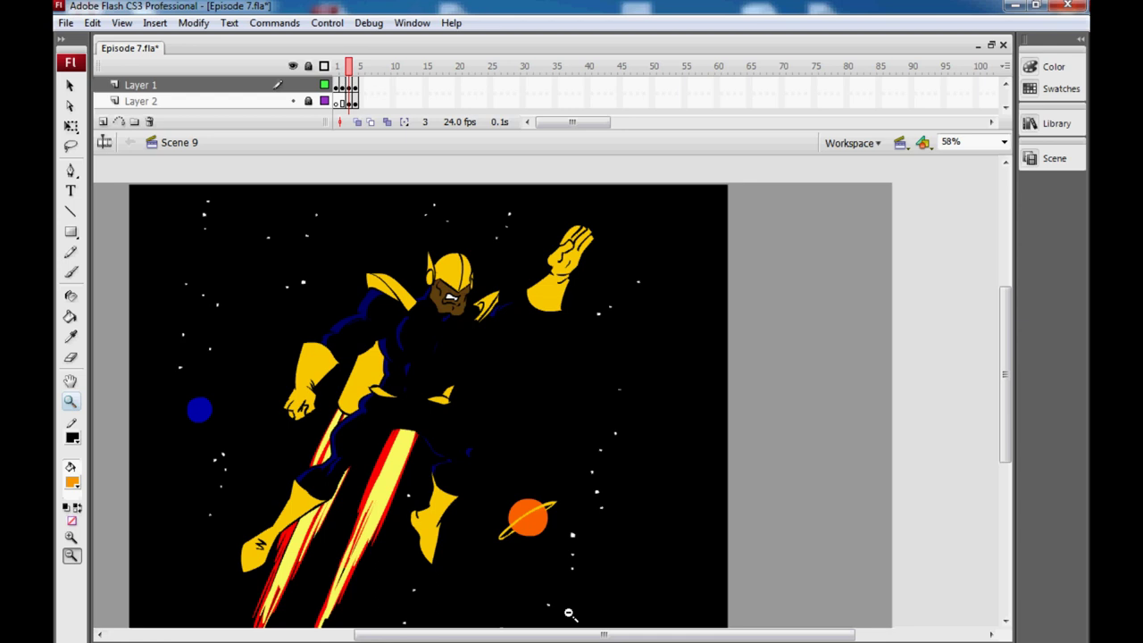
left_click(345, 86)
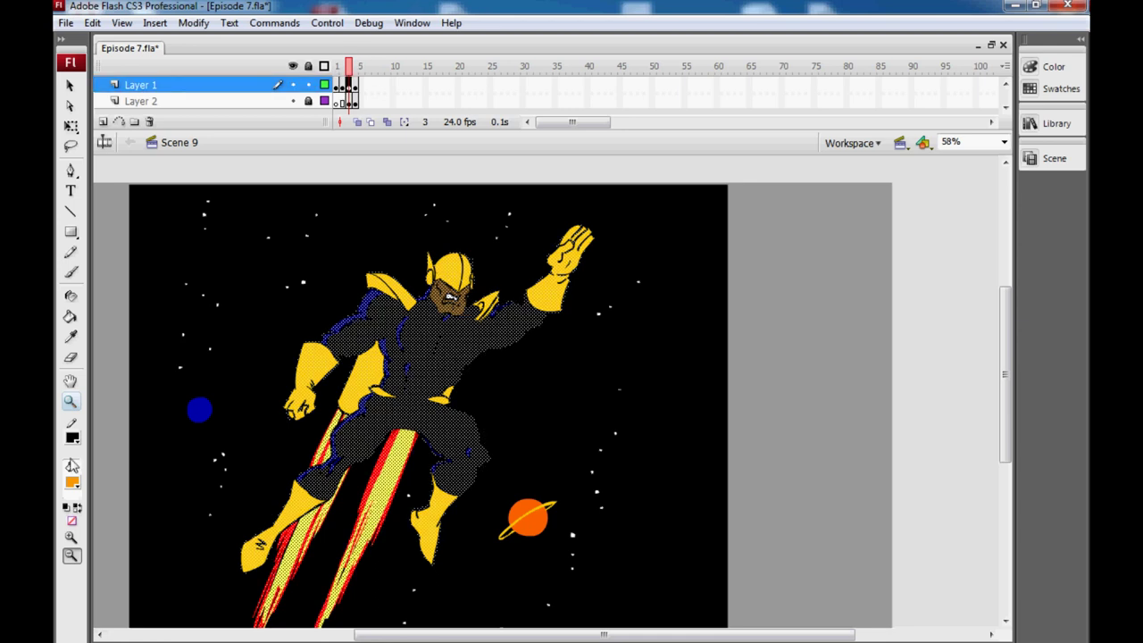
left_click(72, 483)
left_click(82, 357)
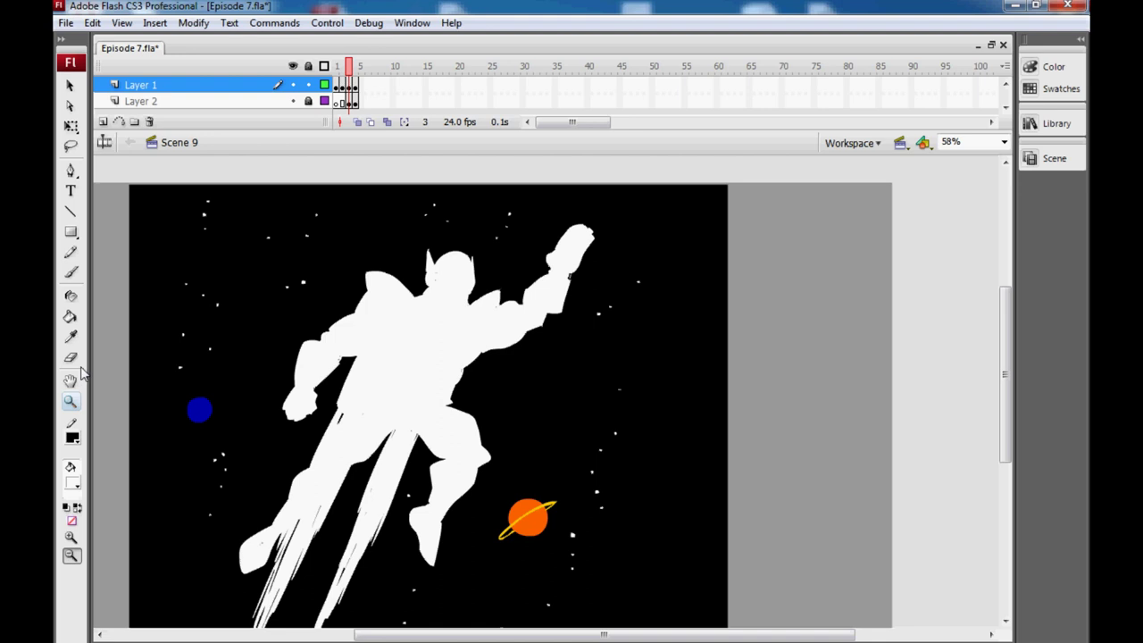
Advance to the soccer frame, fill the boy's shirt red, then mix a darker red
key("period")
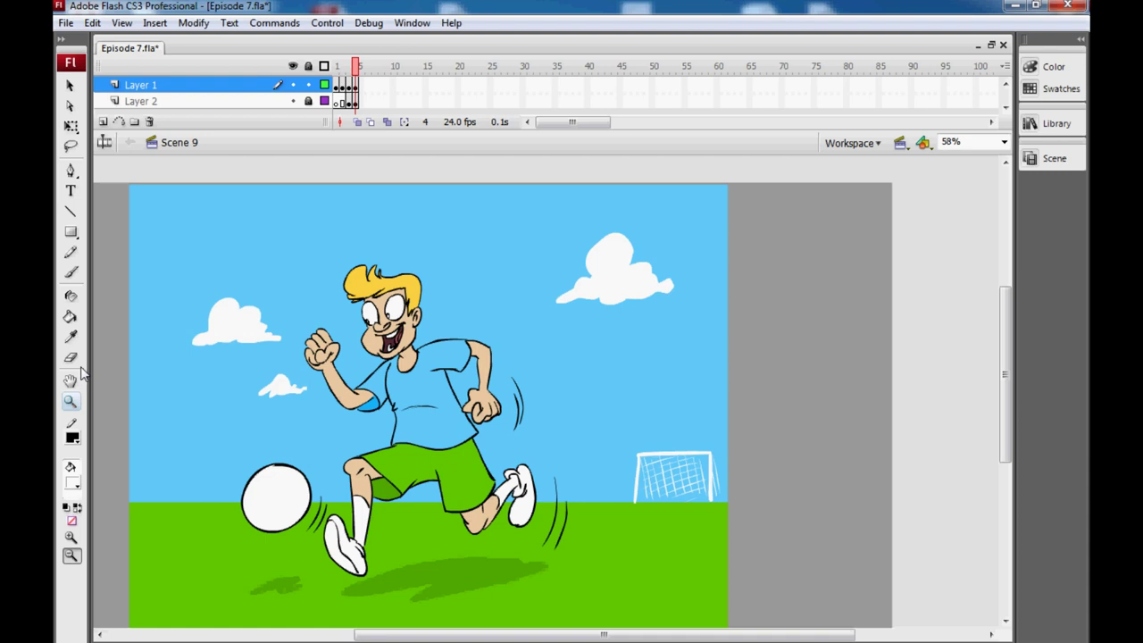
left_click_drag(1006, 404, 1006, 410)
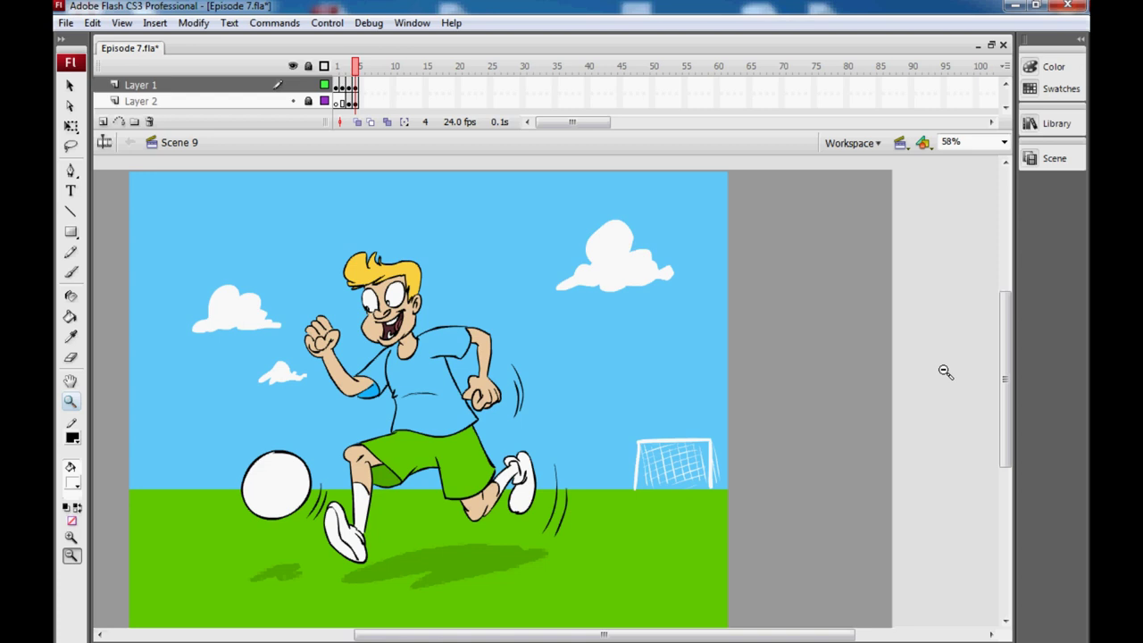
left_click(73, 483)
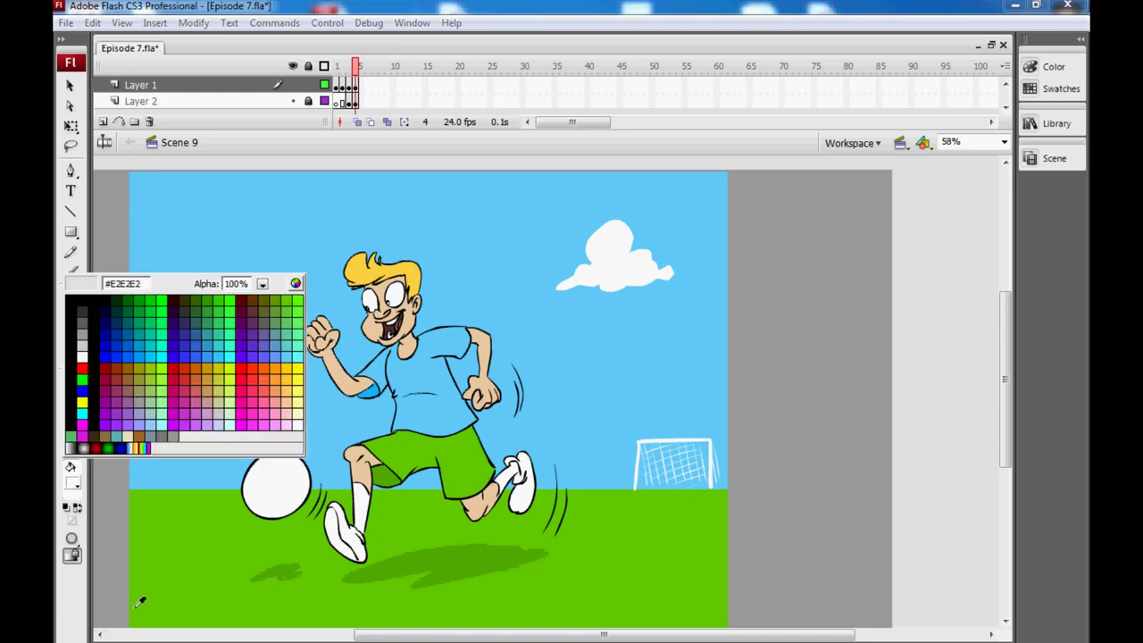
left_click(242, 367)
left_click(394, 371)
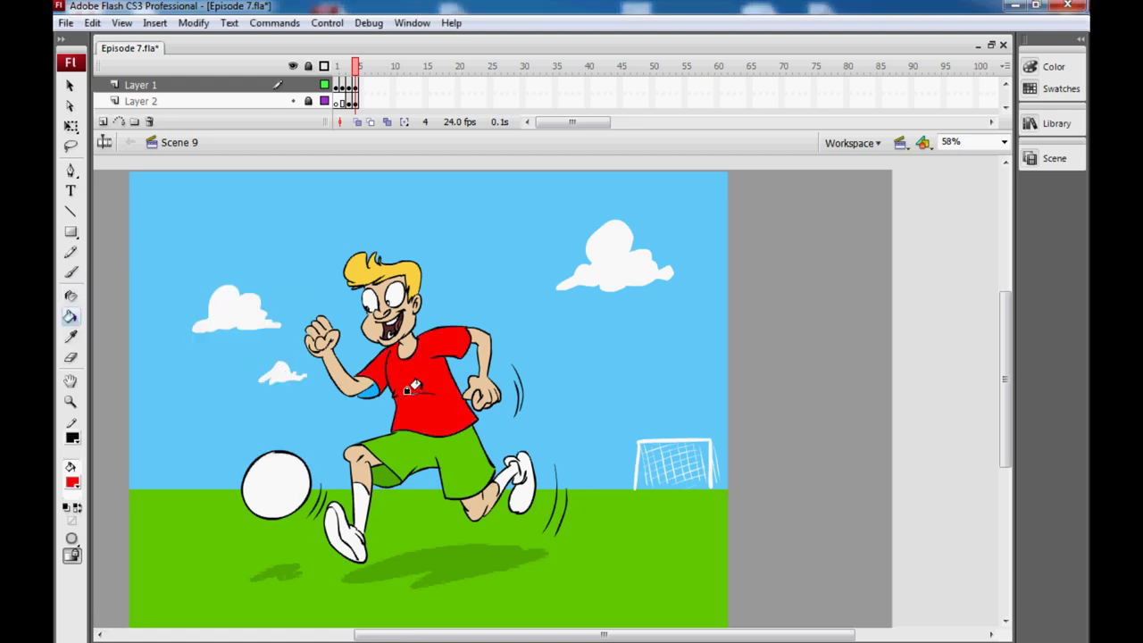
left_click(72, 482)
left_click(297, 281)
left_click(741, 312)
left_click(421, 436)
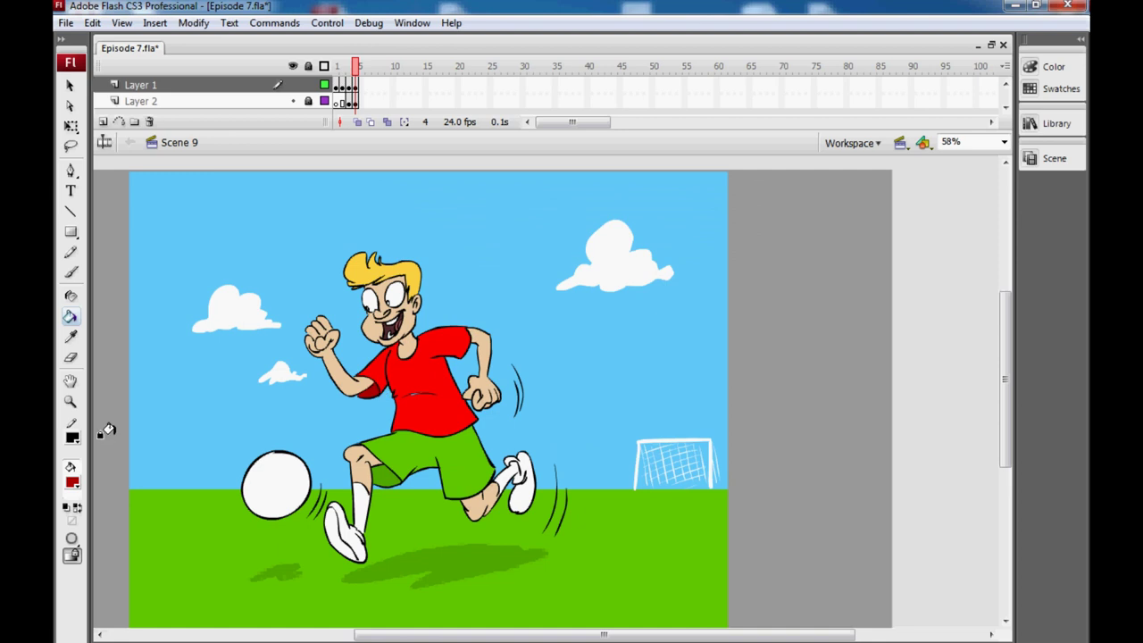
Fill the shorts orange #FF6600 and their shaded side a darker orange
left_click(72, 483)
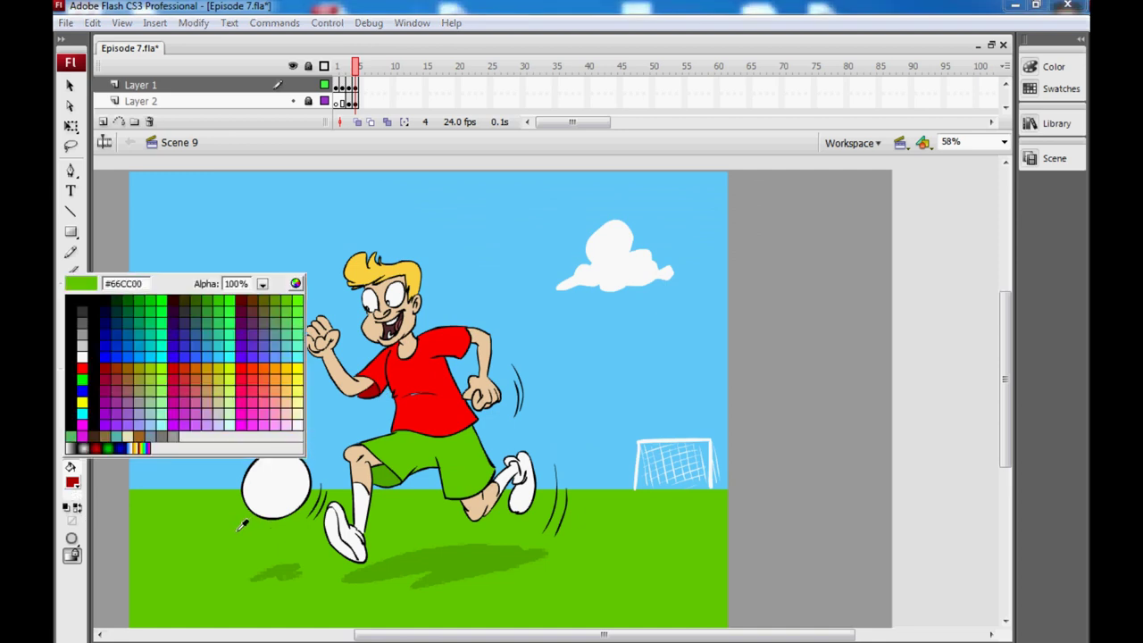
left_click(269, 365)
left_click(416, 455)
left_click(72, 483)
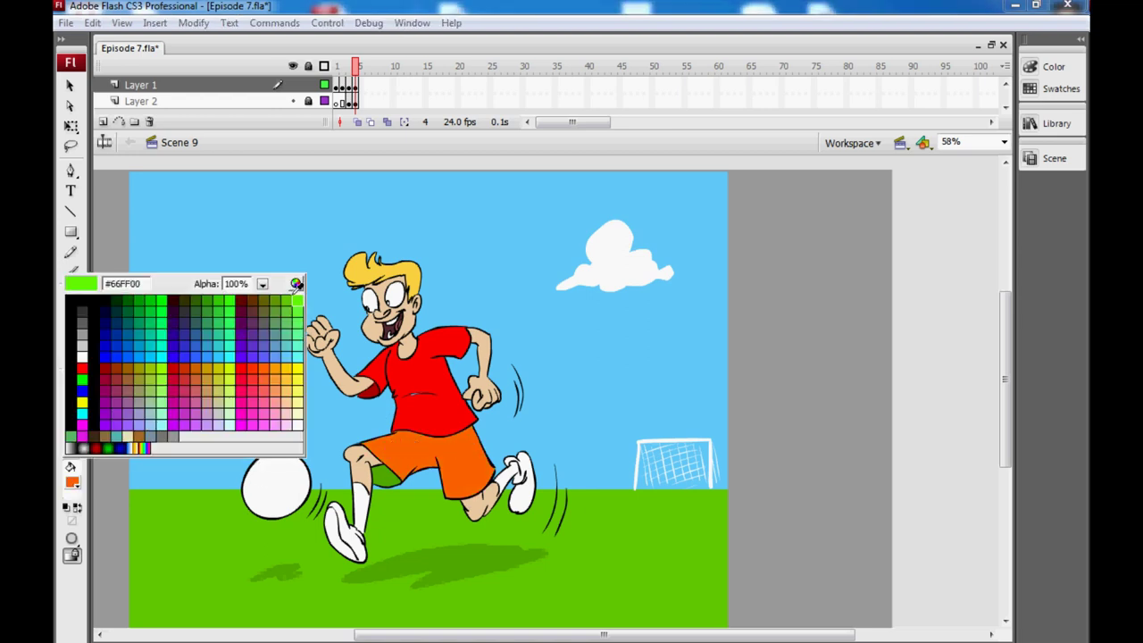
left_click(296, 283)
left_click_drag(744, 345, 745, 315)
left_click(425, 439)
left_click(376, 471)
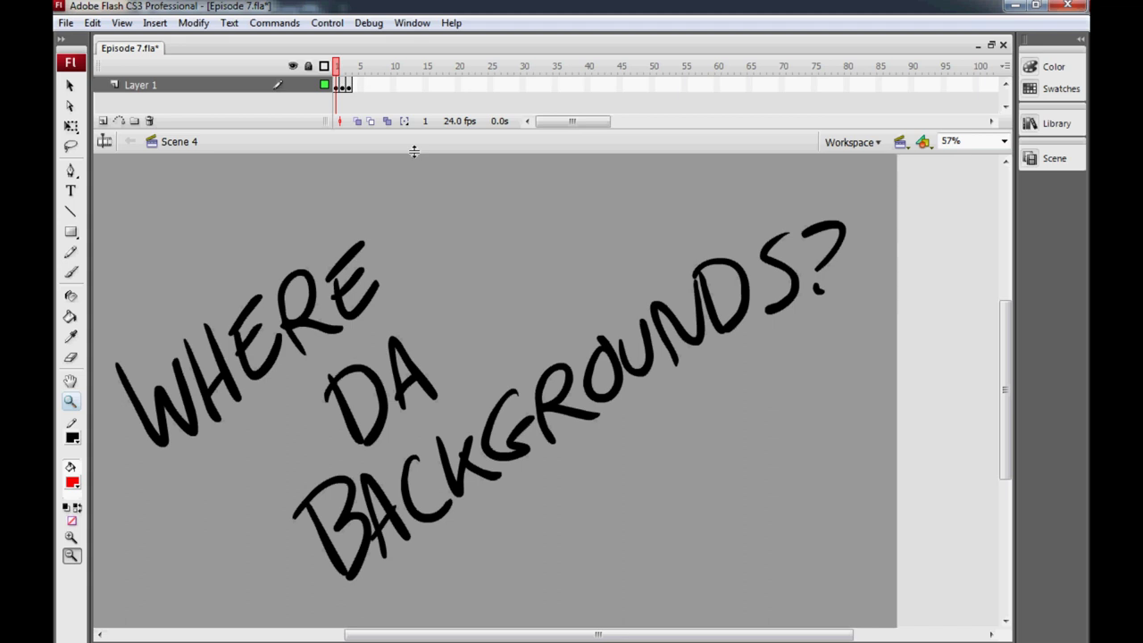
Advance from the text frame to frame 2's green bug character
key("period")
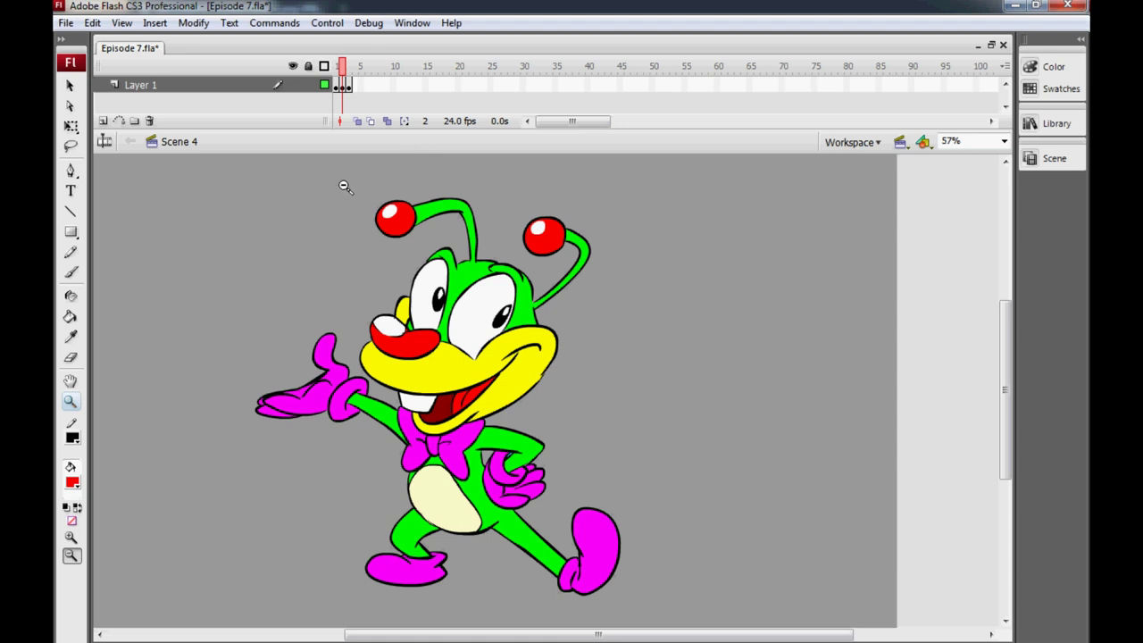
Zoom in on the bug and advance to frame 3's muted-colour version
left_click(778, 558)
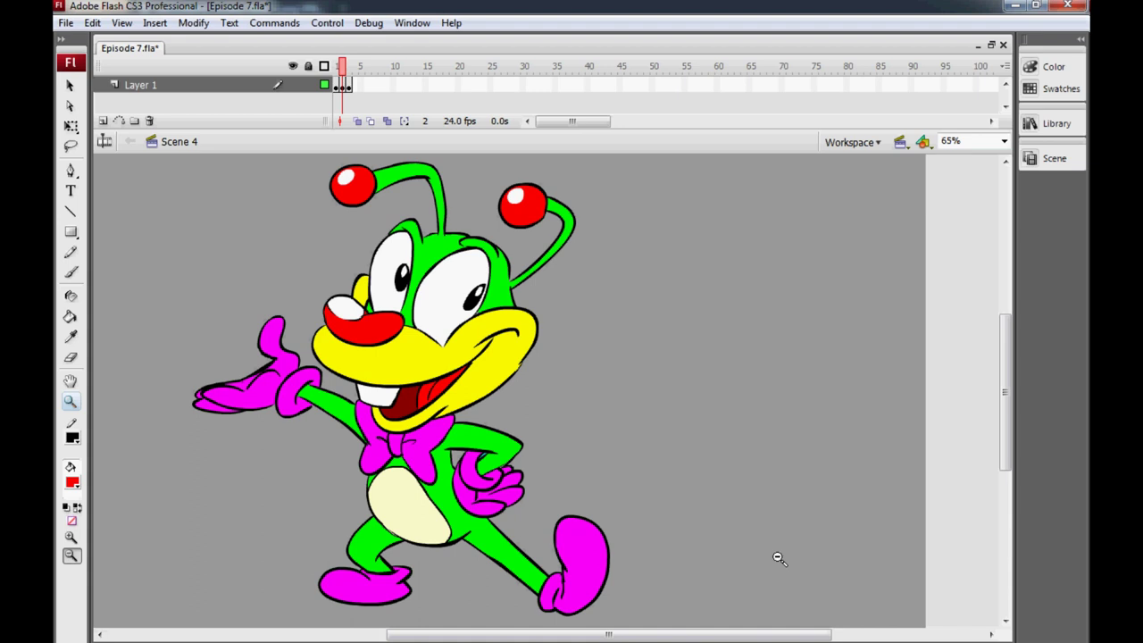
key("period")
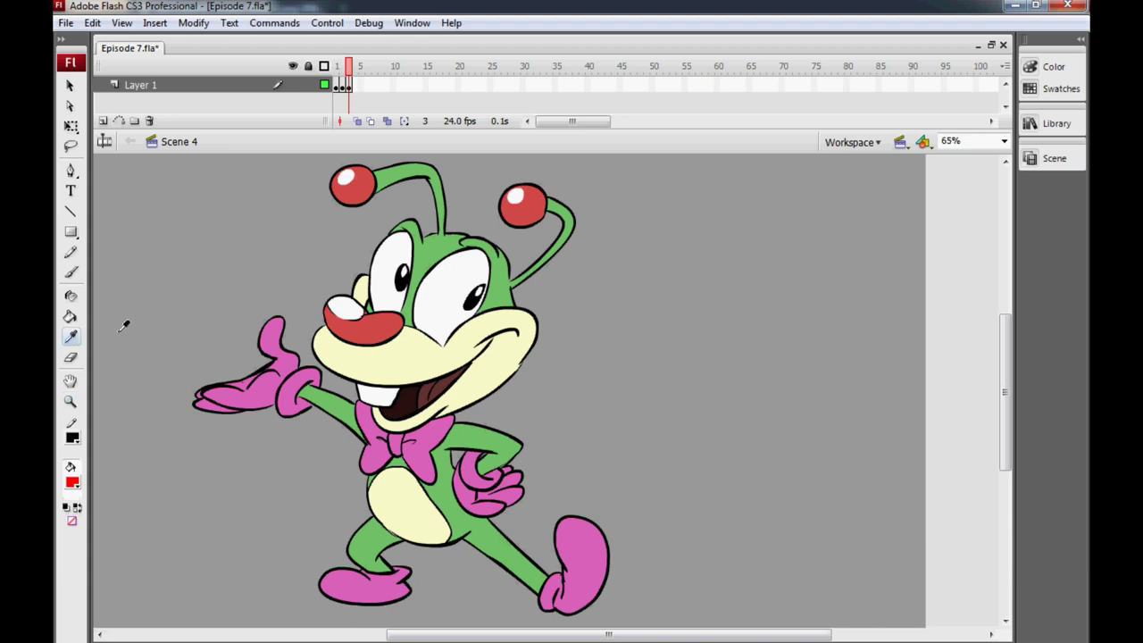
Paint the muted bug's nose and both antenna balls bright red
left_click(71, 316)
key(".")
left_click(344, 330)
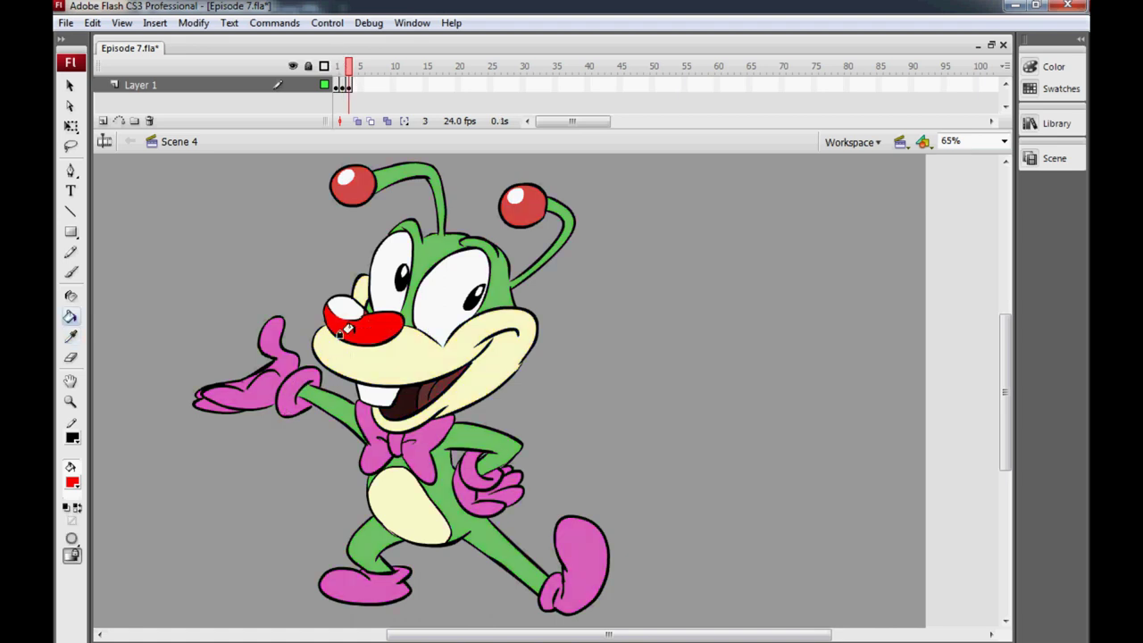
left_click(350, 182)
left_click(522, 207)
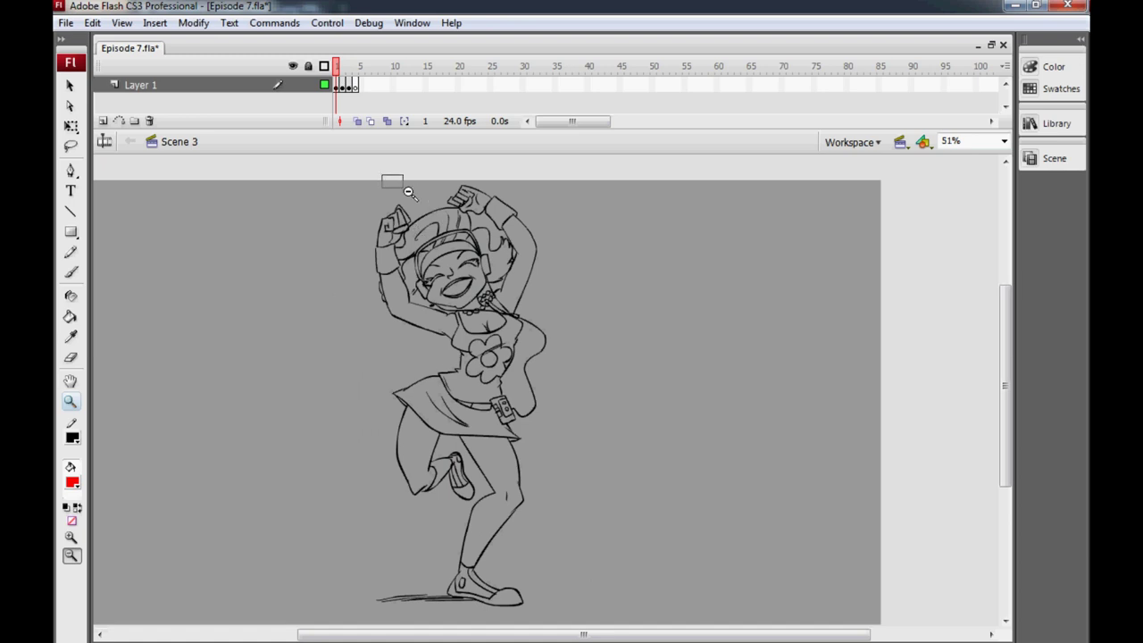
Zoom around the sketched dancing girl until she fills the view
left_click_drag(381, 173, 600, 400)
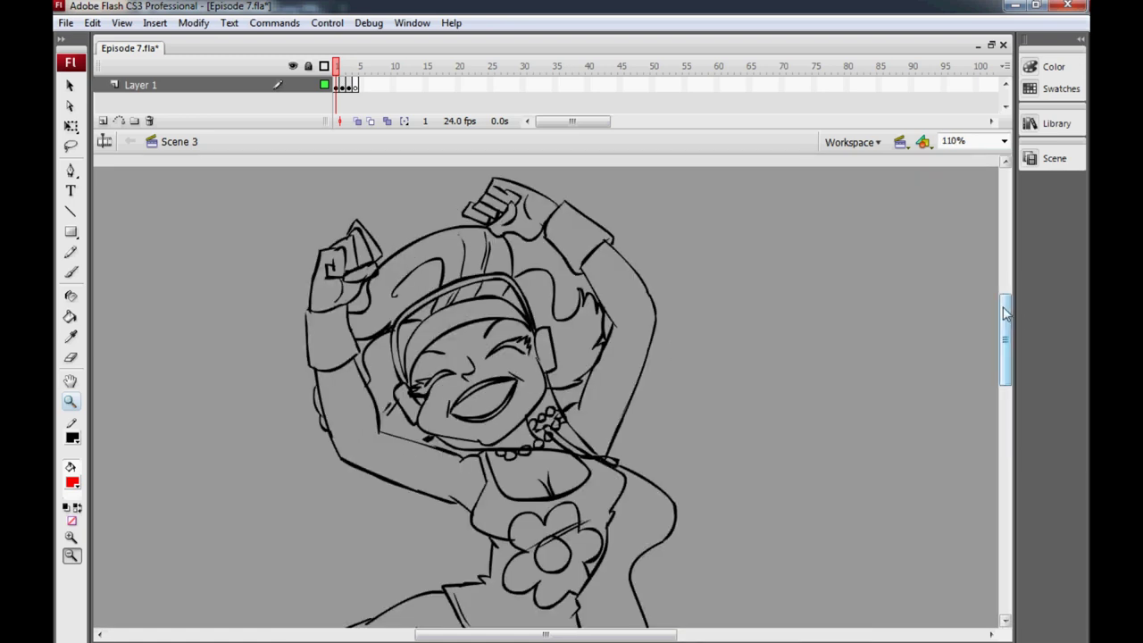
left_click_drag(1005, 318, 993, 340)
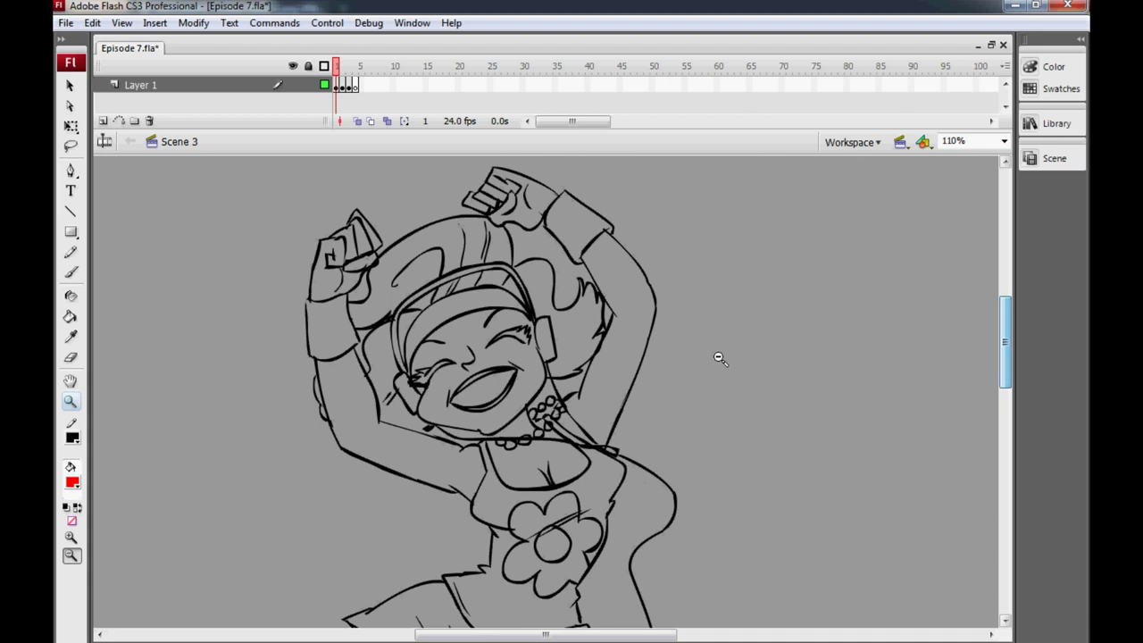
left_click(569, 436)
left_click(554, 425)
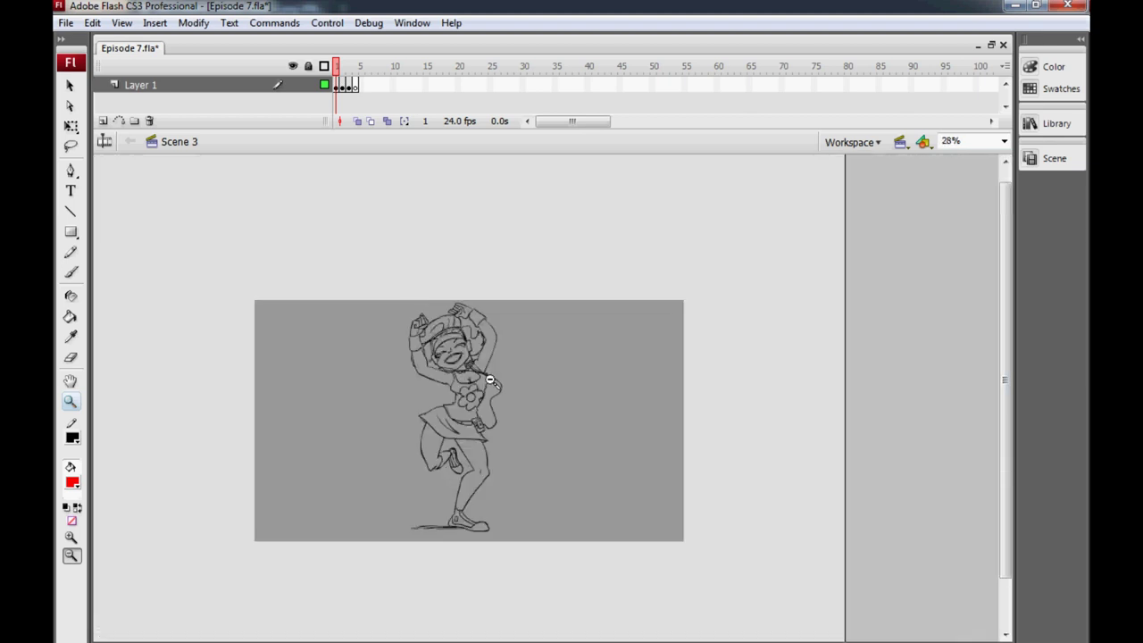
left_click_drag(413, 301, 566, 534)
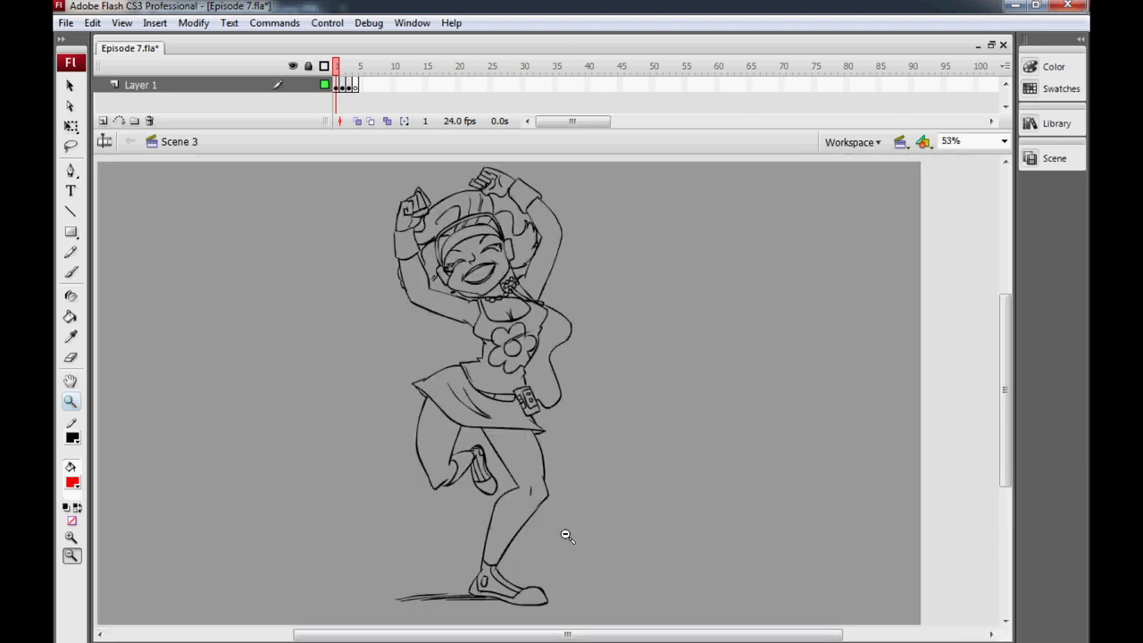
Advance to frame 2 and zoom over the coloured girl's head, skirt and legs
key("period")
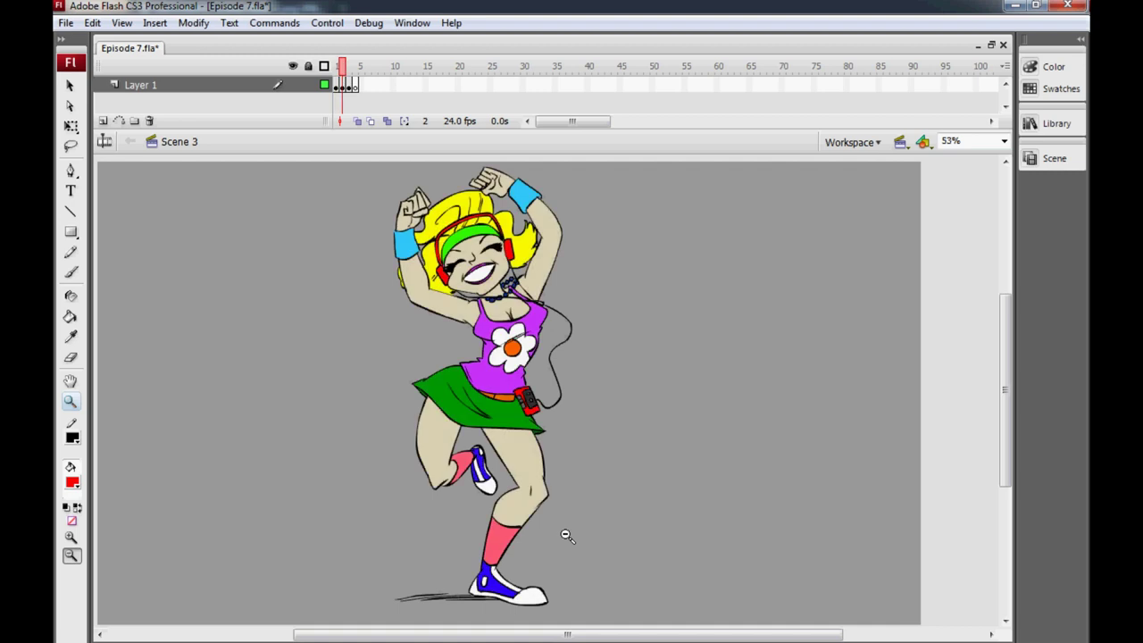
left_click(631, 164)
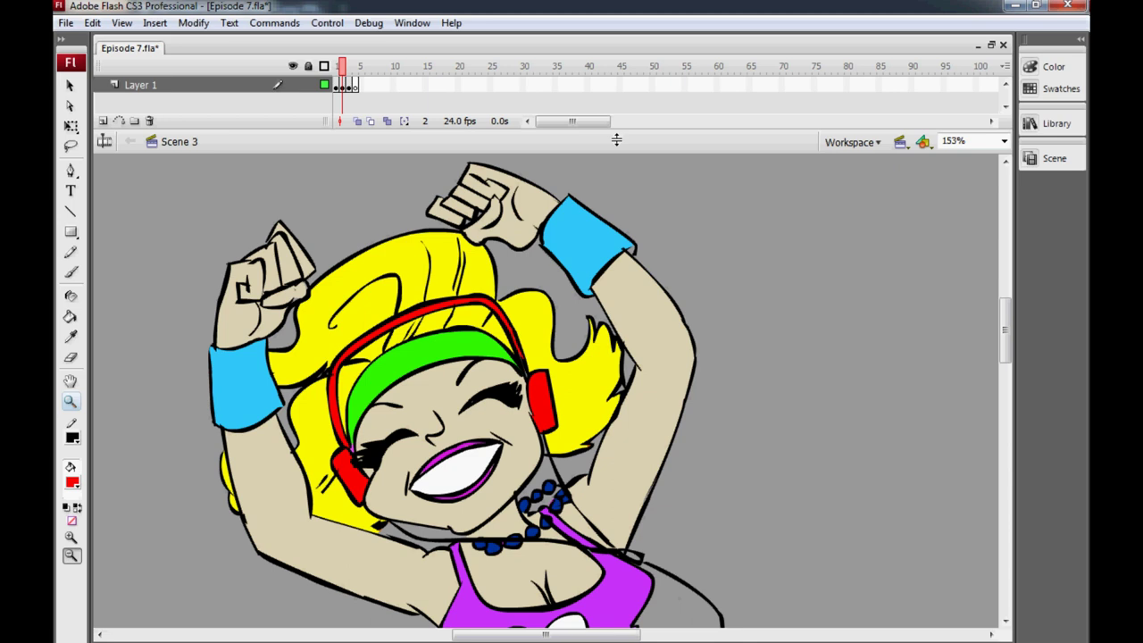
left_click_drag(1006, 312, 968, 421)
left_click(649, 308)
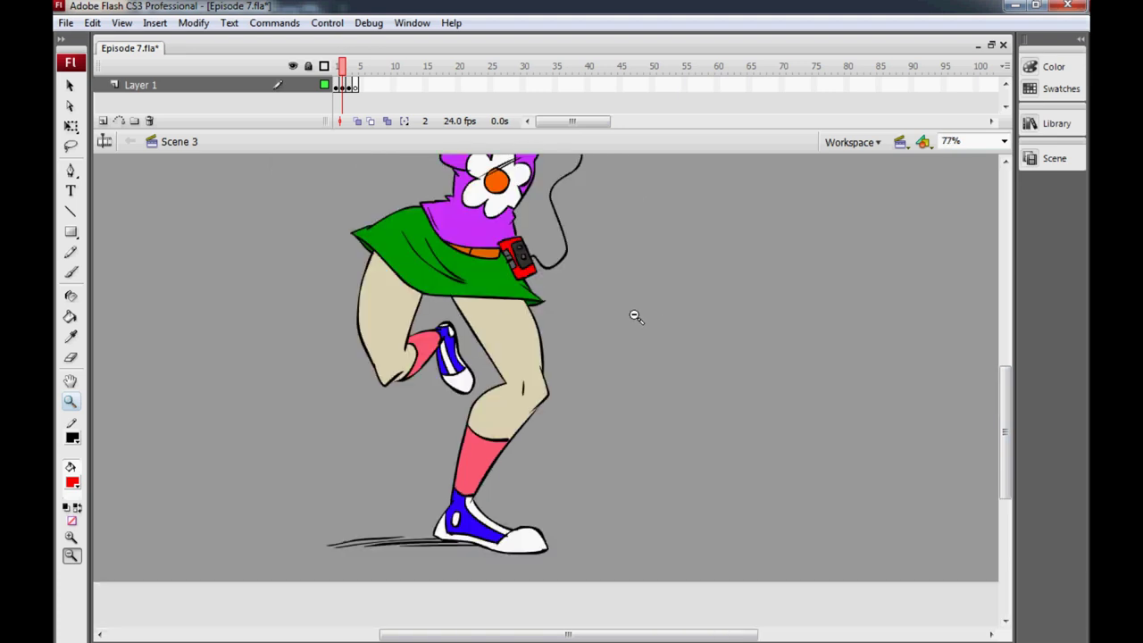
left_click(636, 316)
left_click(604, 506)
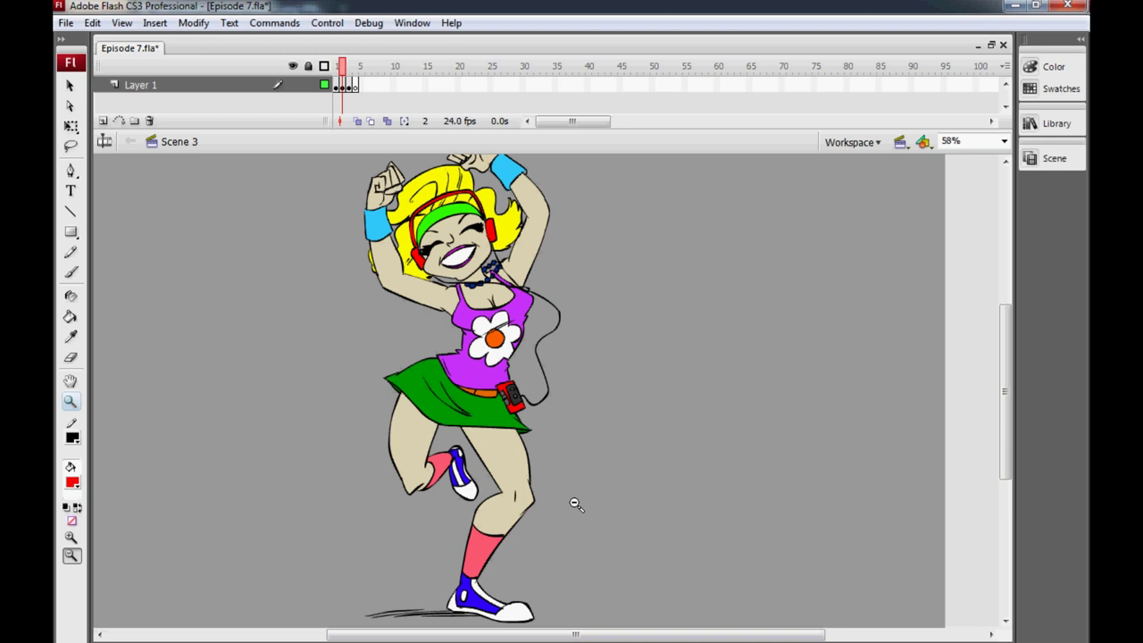
Advance to the dancing girl's next colour version and zoom in on her
key("period")
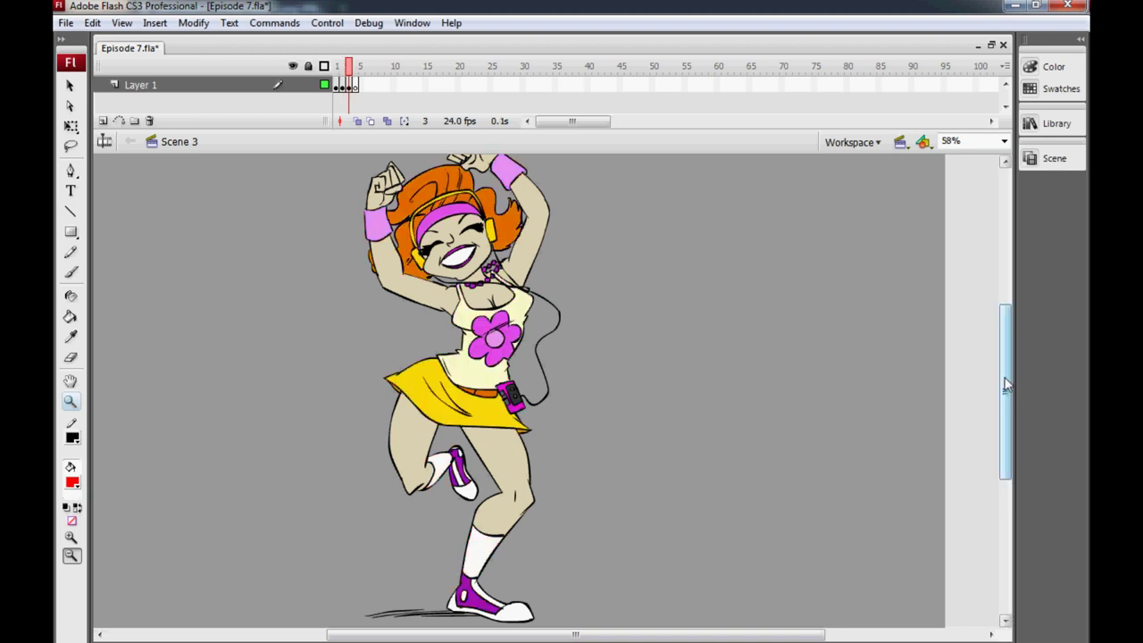
scroll(1009, 352, "up", 2)
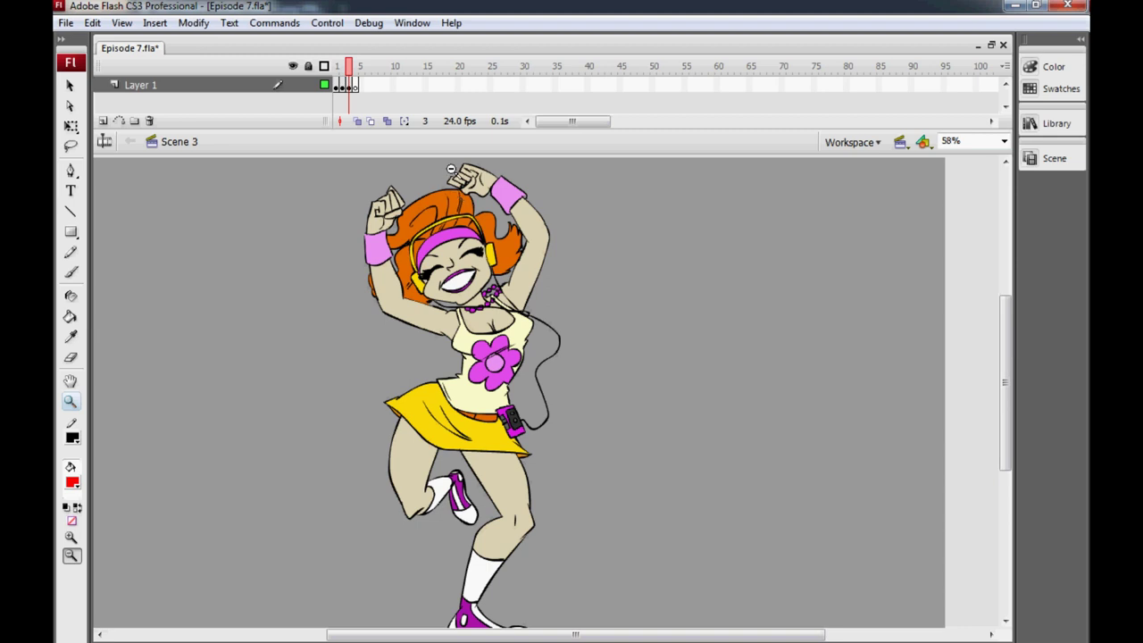
left_click_drag(427, 180, 780, 586)
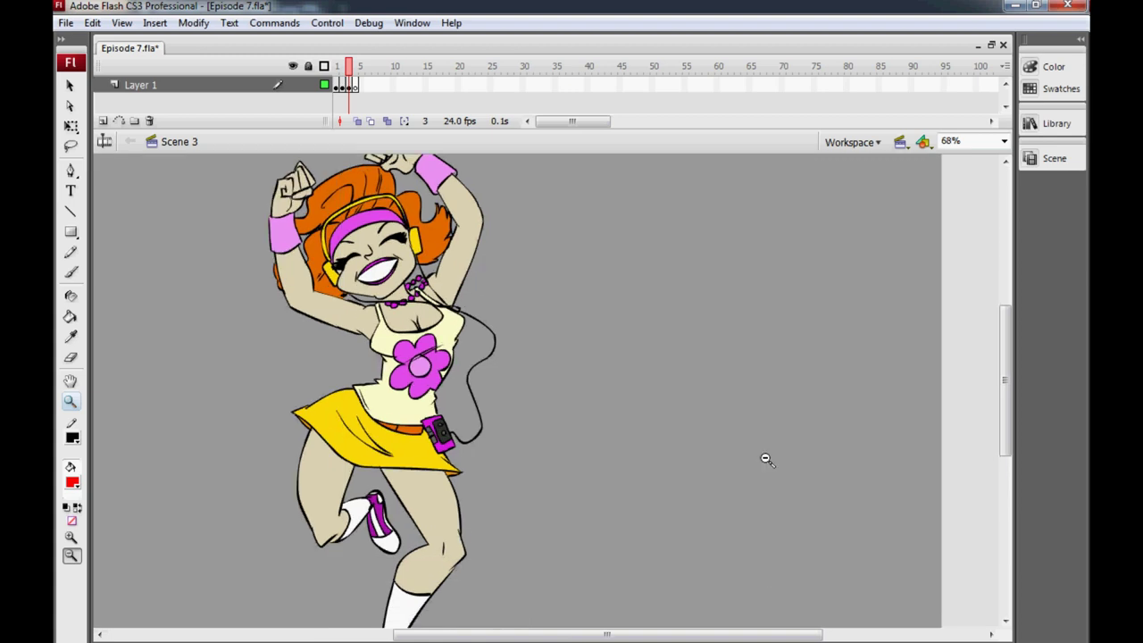
Brush pink and yellow blobs beside the girl, sampled from the flower and the skirt
left_click(71, 272)
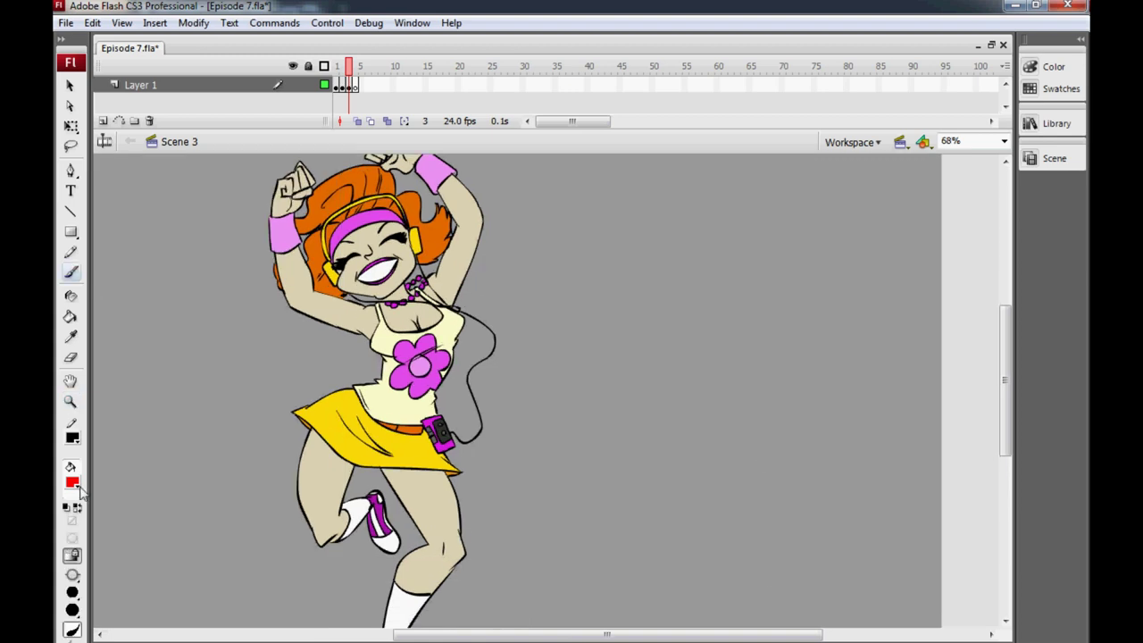
left_click(75, 485)
left_click(454, 334)
left_click_drag(607, 284, 612, 321)
left_click(75, 483)
left_click(393, 437)
left_click_drag(616, 364, 647, 392)
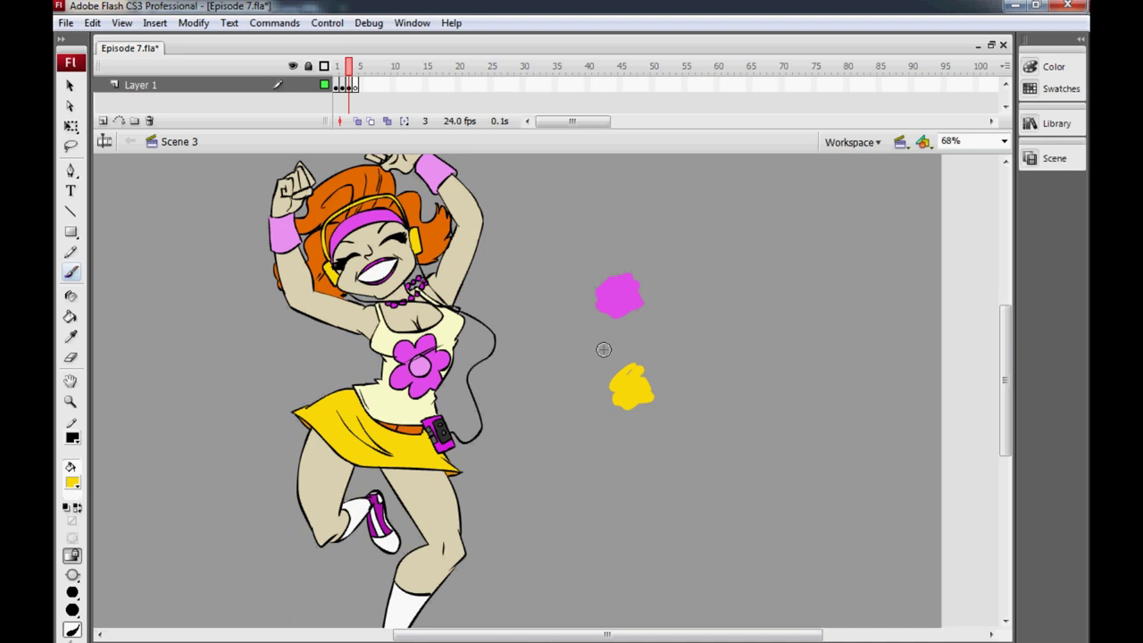
Add light pink, dark magenta and orange dabs sampled from the girl's outfit and hair
left_click(73, 483)
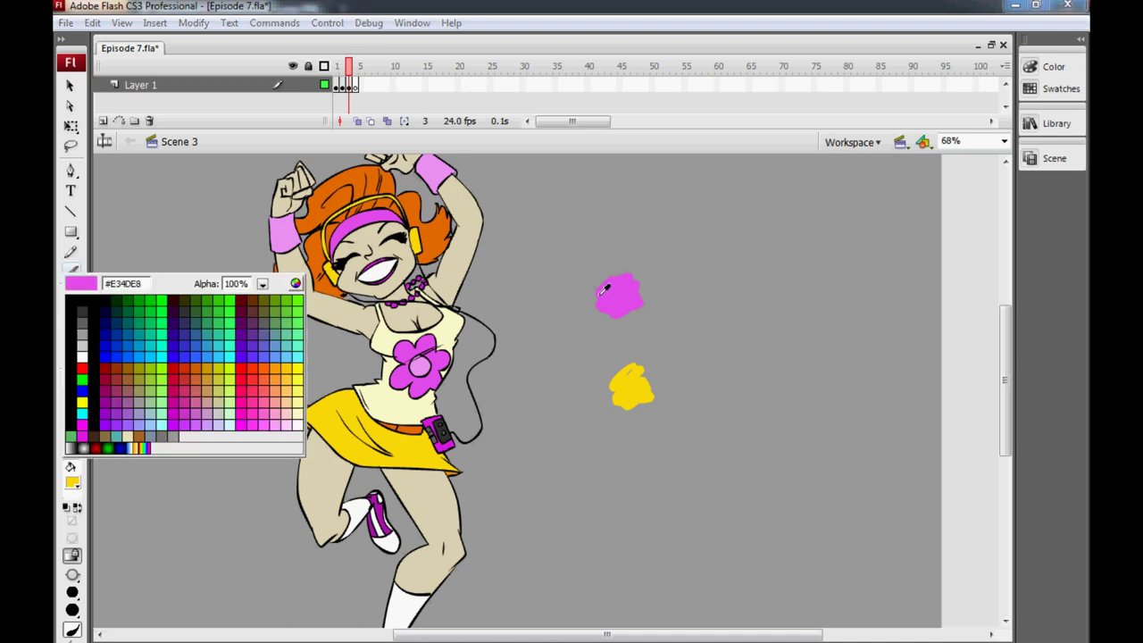
left_click(284, 234)
left_click_drag(589, 267, 603, 282)
left_click(73, 482)
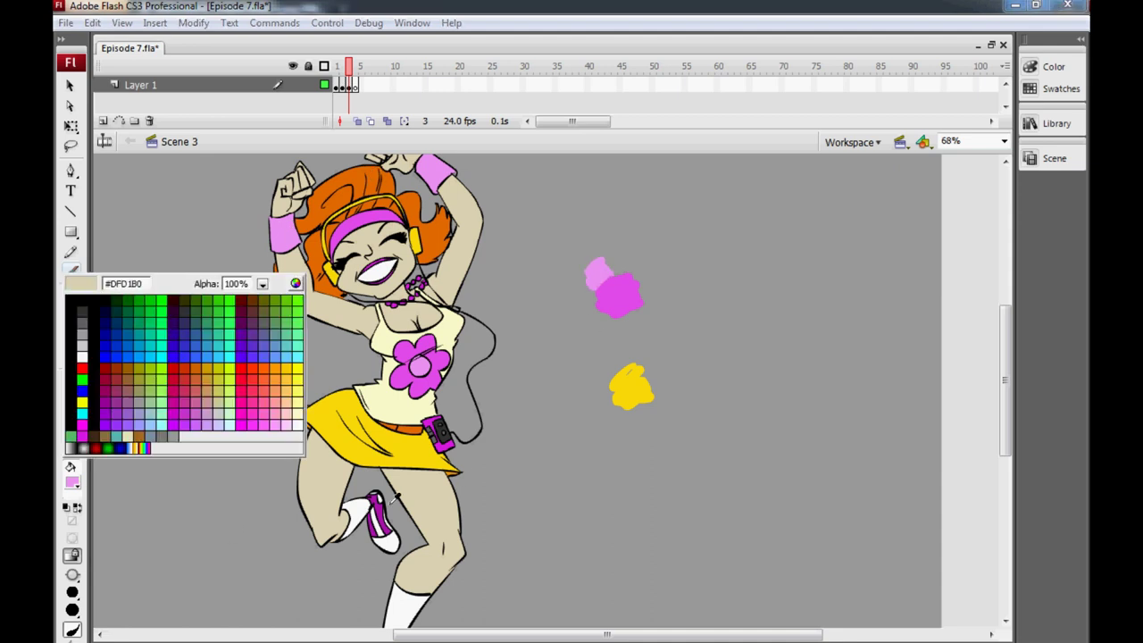
left_click(437, 435)
mouse_move(599, 309)
left_mouse_down()
mouse_move(606, 329)
mouse_move(613, 308)
left_mouse_up()
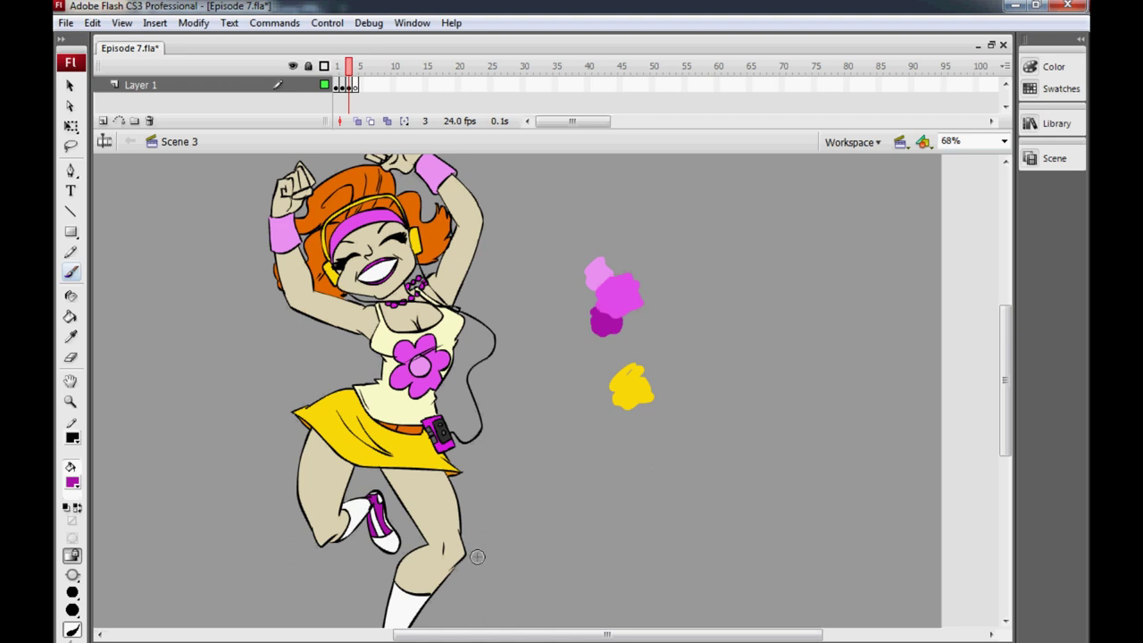
left_click(73, 482)
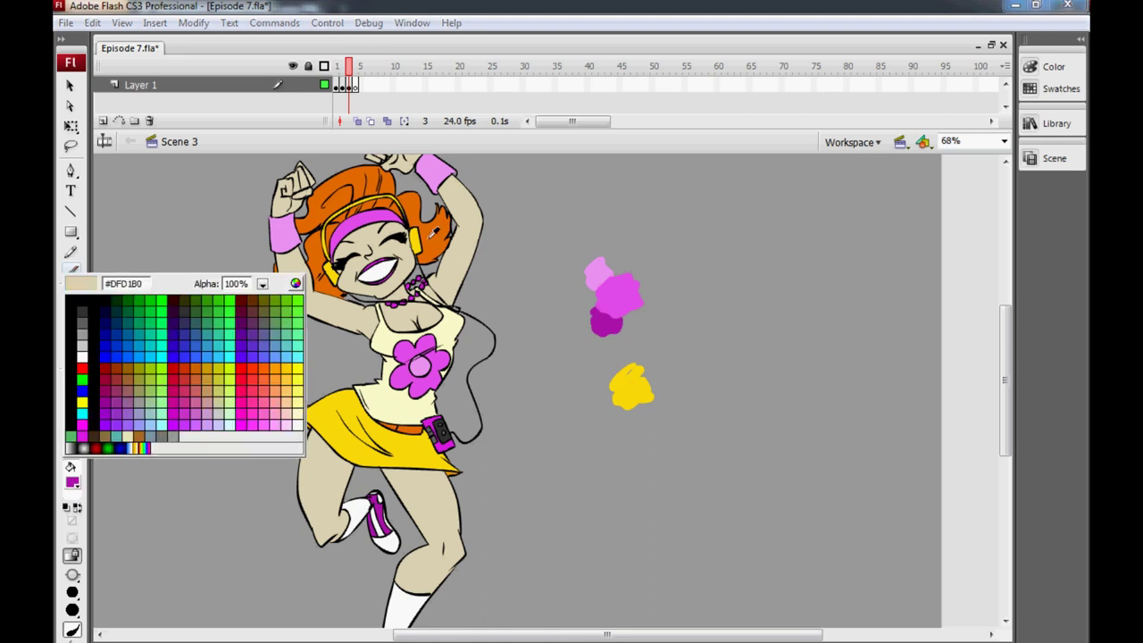
left_click(438, 227)
mouse_move(630, 358)
left_mouse_down()
mouse_move(625, 367)
mouse_move(641, 366)
left_mouse_up()
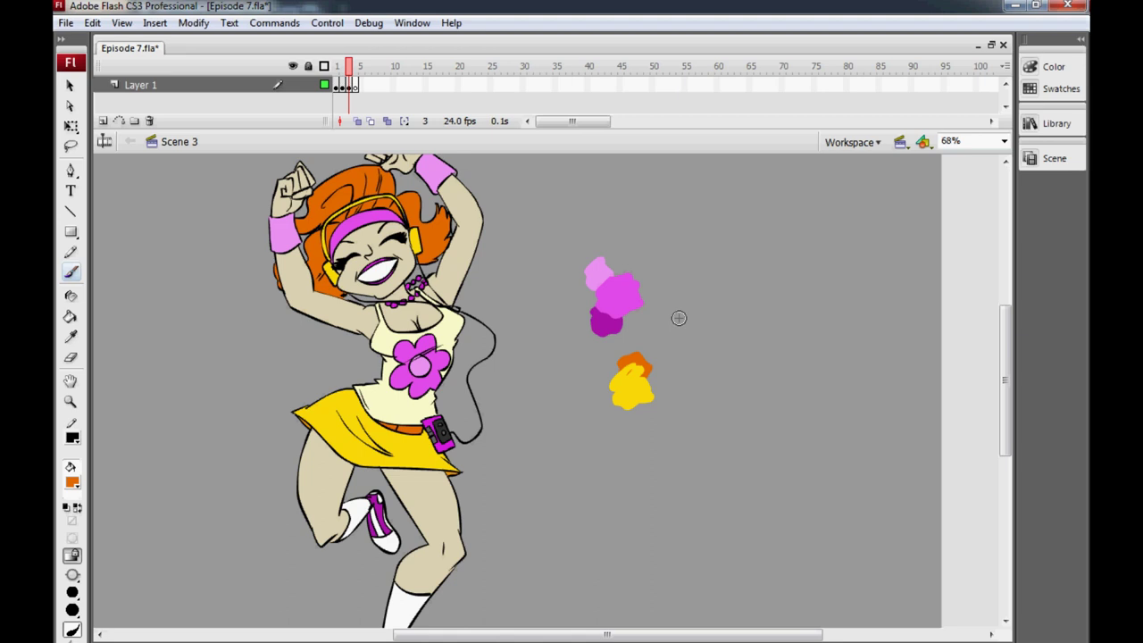
left_click(70, 401)
left_click_drag(1005, 368, 1004, 353)
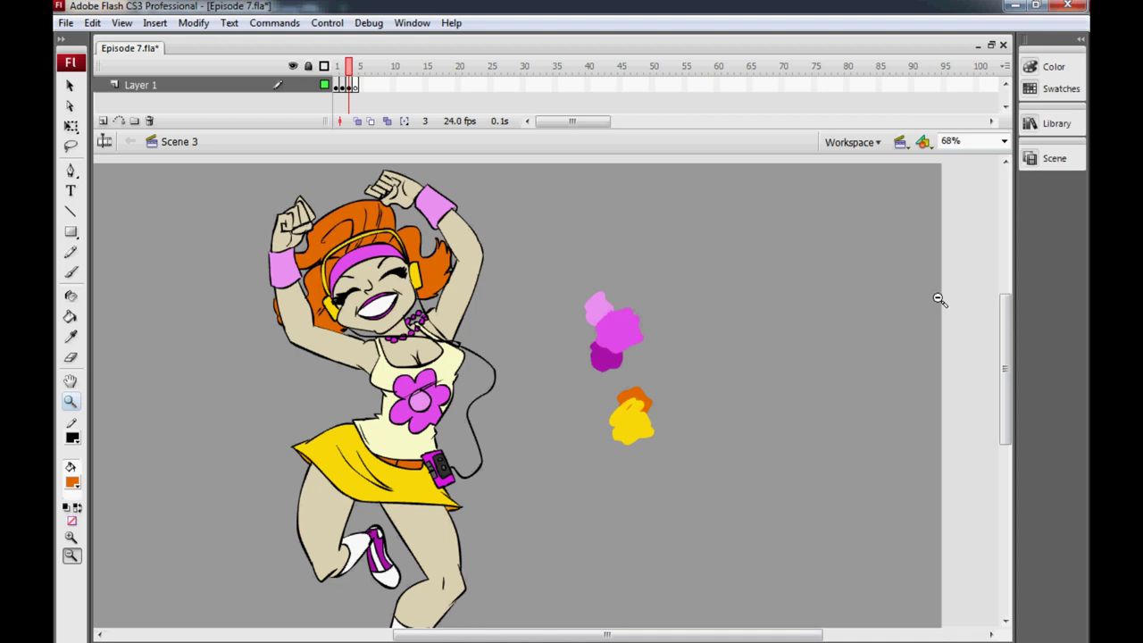
Show the candle man's shaded frame 2, then sketch two glow circles around the flame and undo both
mouse_move(1000, 347)
left_mouse_down()
mouse_move(994, 395)
mouse_move(1002, 348)
left_mouse_up()
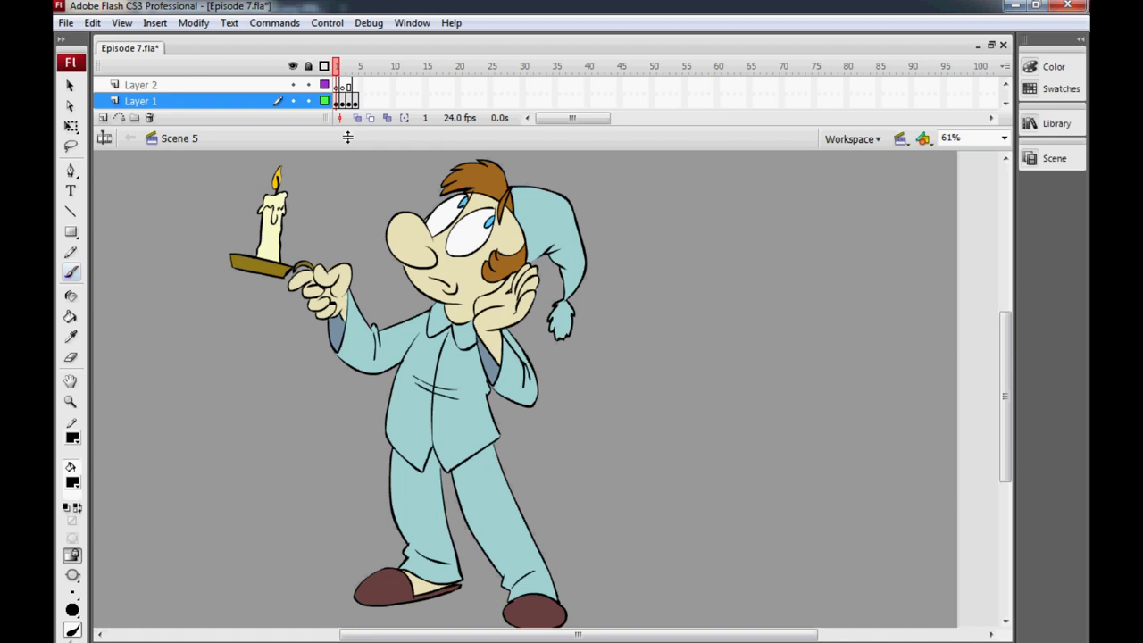
left_click(342, 64)
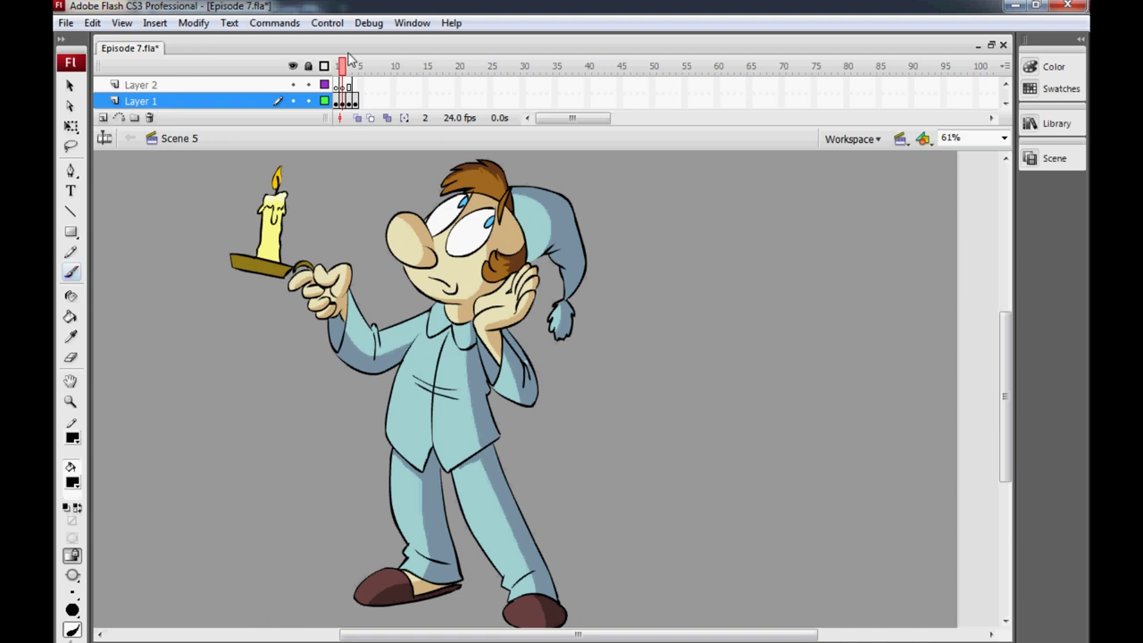
mouse_move(308, 173)
left_mouse_down()
mouse_move(262, 225)
mouse_move(240, 192)
mouse_move(314, 204)
left_mouse_up()
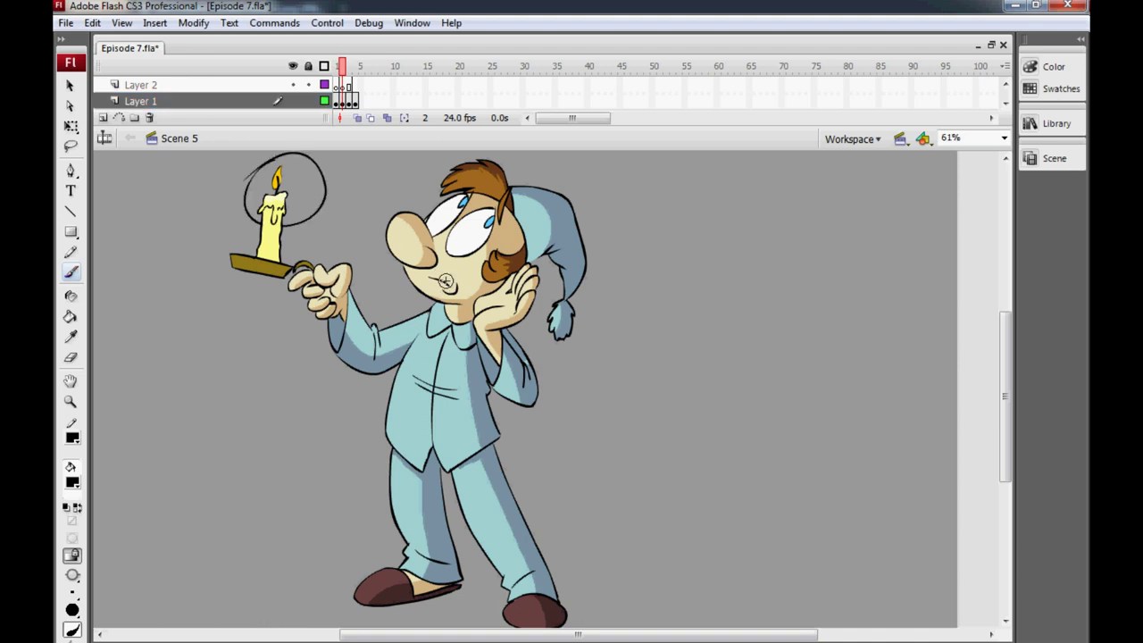
key("ctrl+z")
mouse_move(284, 153)
left_mouse_down()
mouse_move(247, 195)
mouse_move(300, 175)
left_mouse_up()
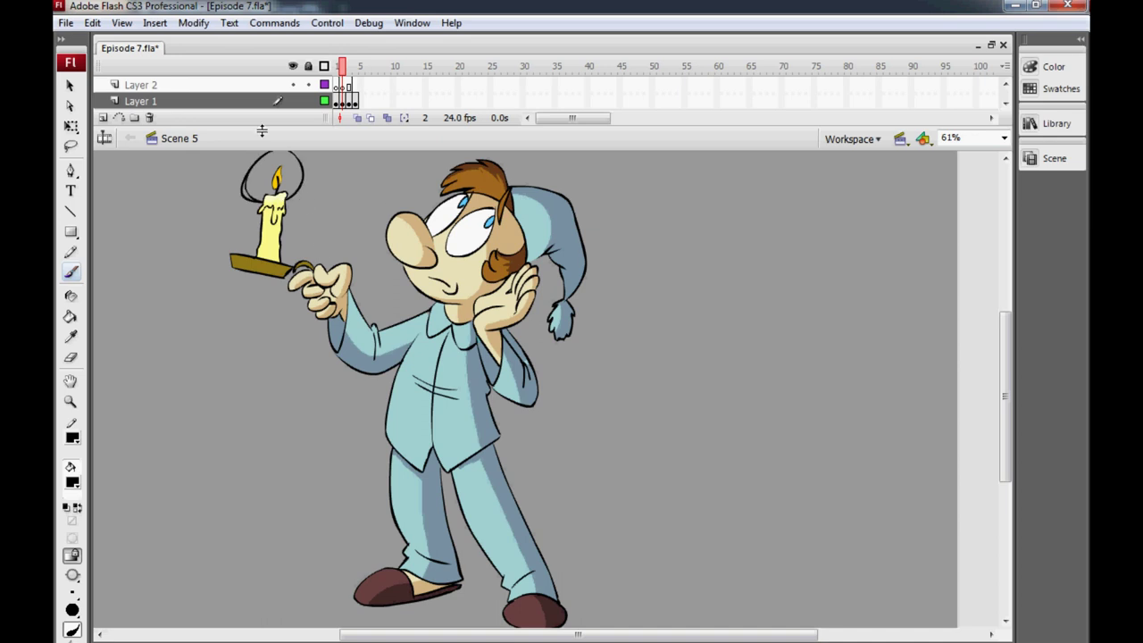
key("ctrl+z")
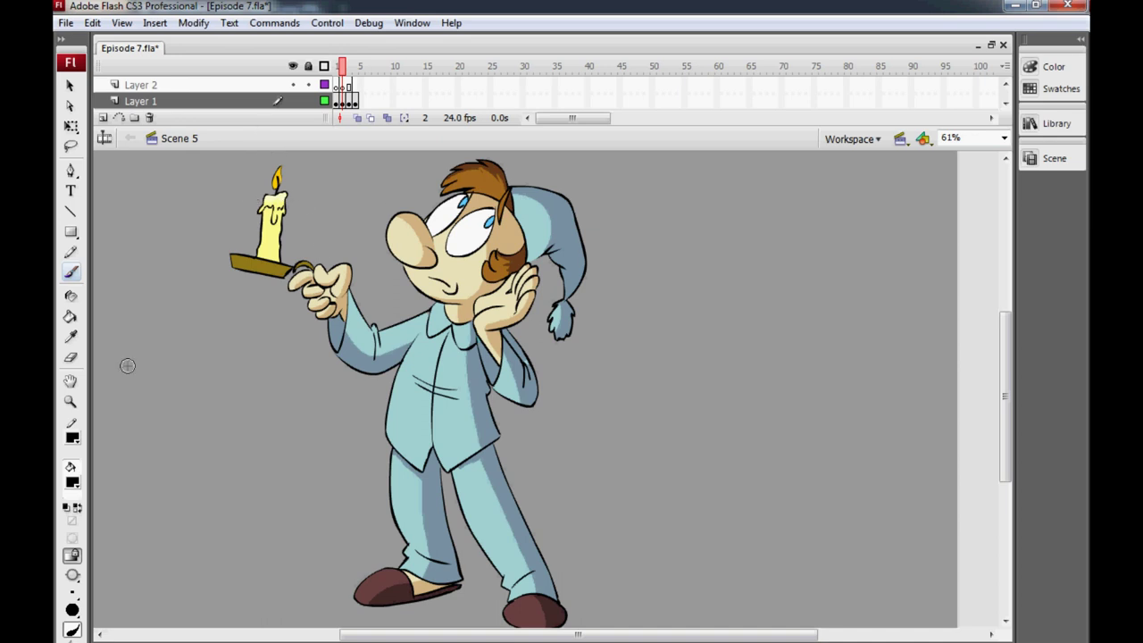
Sample the beige skin colour and darken it to a tan (R192, G156, B88) in the Color picker
left_click(75, 483)
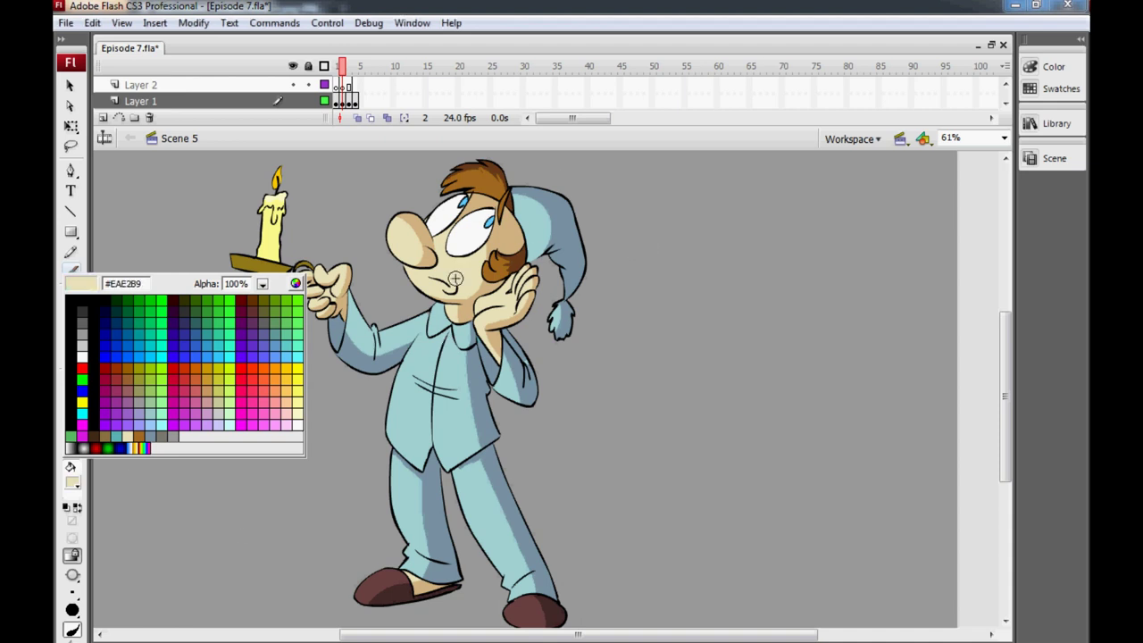
left_click(453, 273)
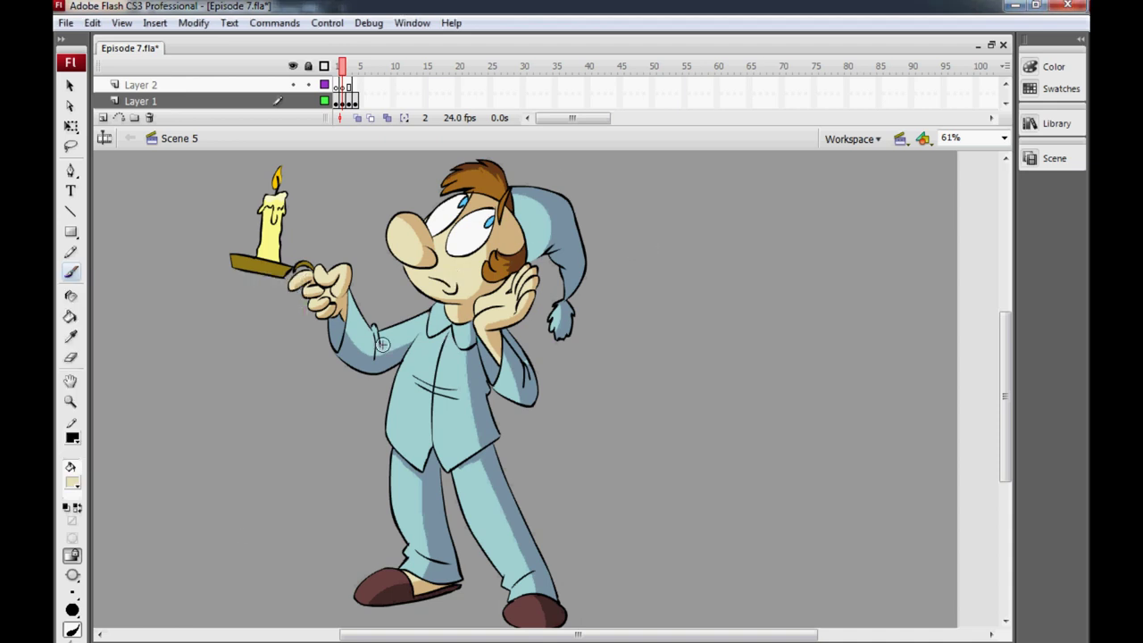
left_click(73, 483)
left_click(301, 284)
left_click_drag(743, 258, 743, 284)
left_click(593, 292)
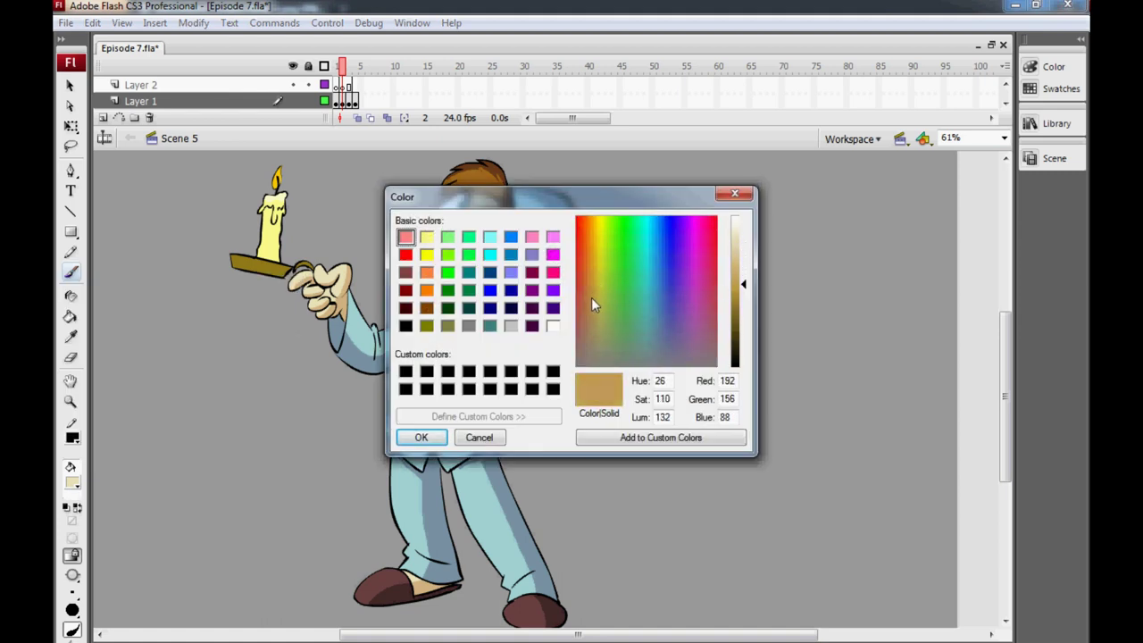
left_click(590, 300)
left_click(436, 435)
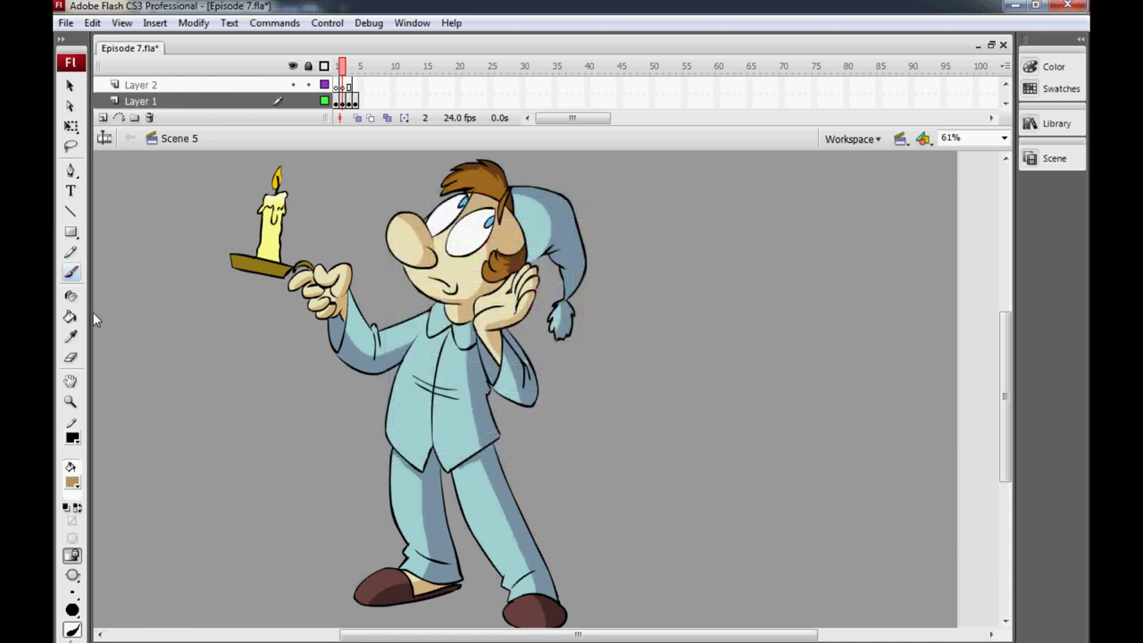
Paint Bucket the shadows by the ear and under the chin with the tan
left_click(71, 316)
left_click(491, 234)
left_click(472, 288)
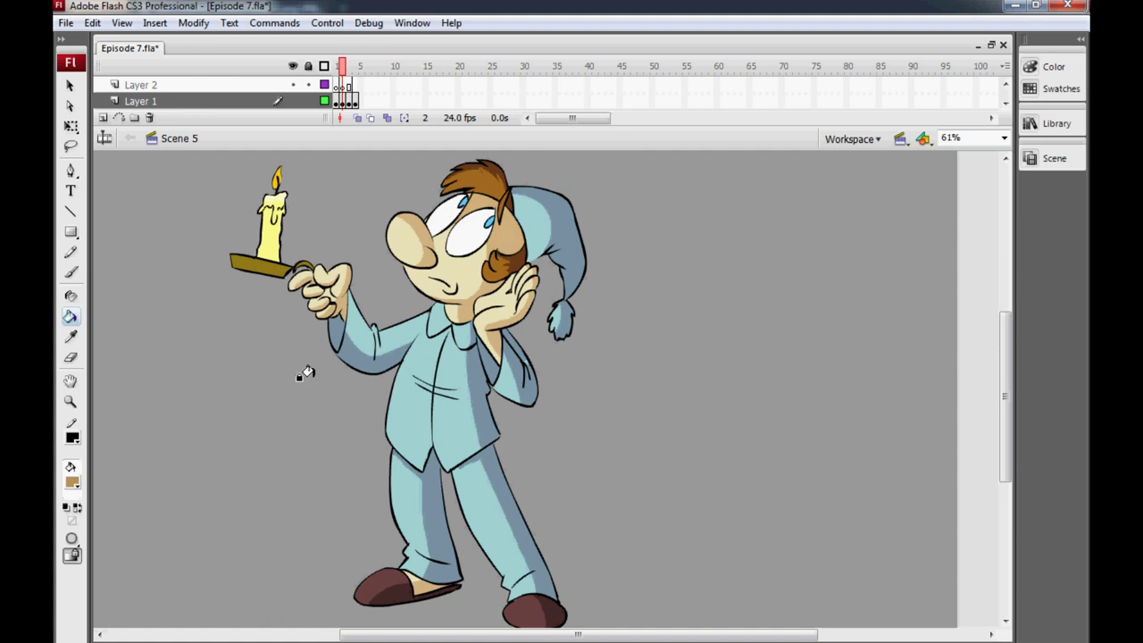
Step through the candle man's frames 3 and 4, then return to frame 3
key("period")
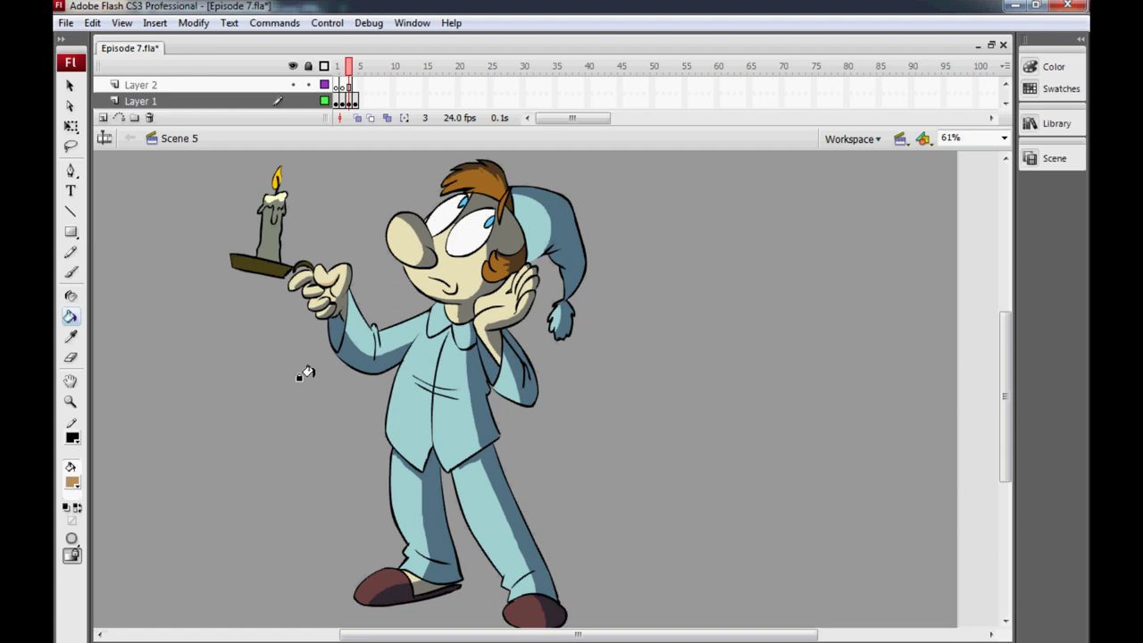
left_click_drag(1005, 385, 1009, 368)
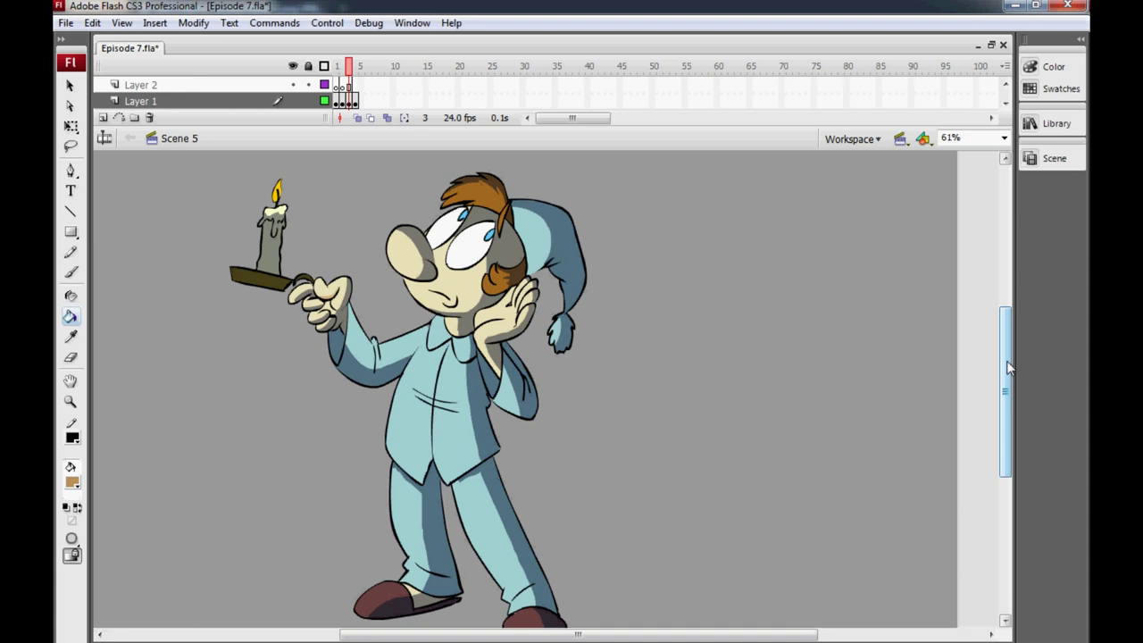
key(".")
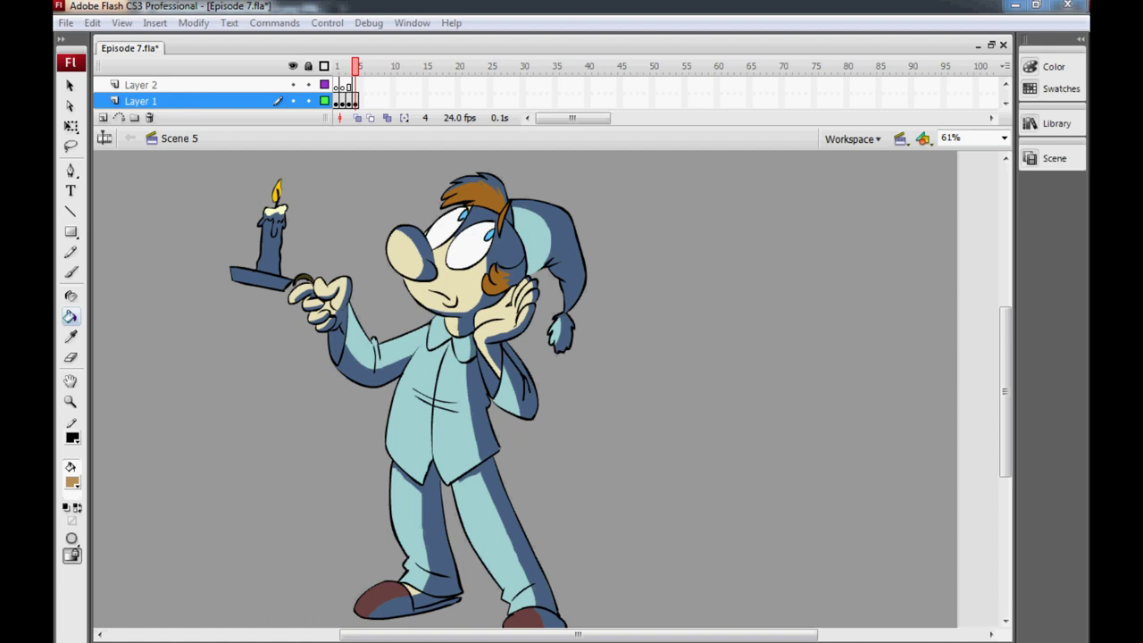
left_click(348, 66)
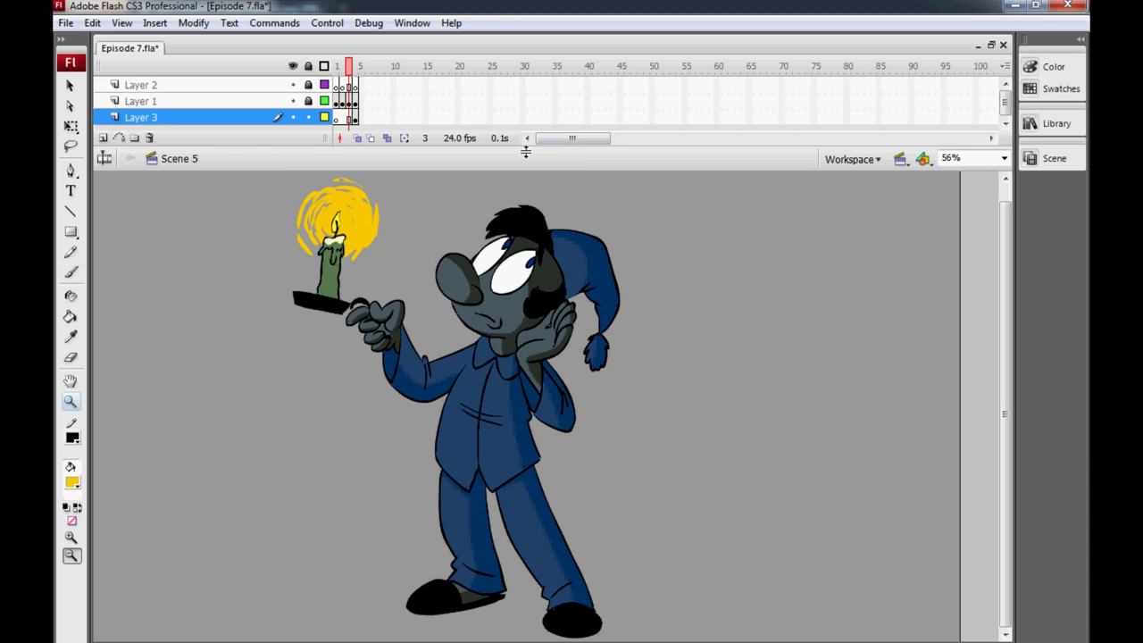
key("comma")
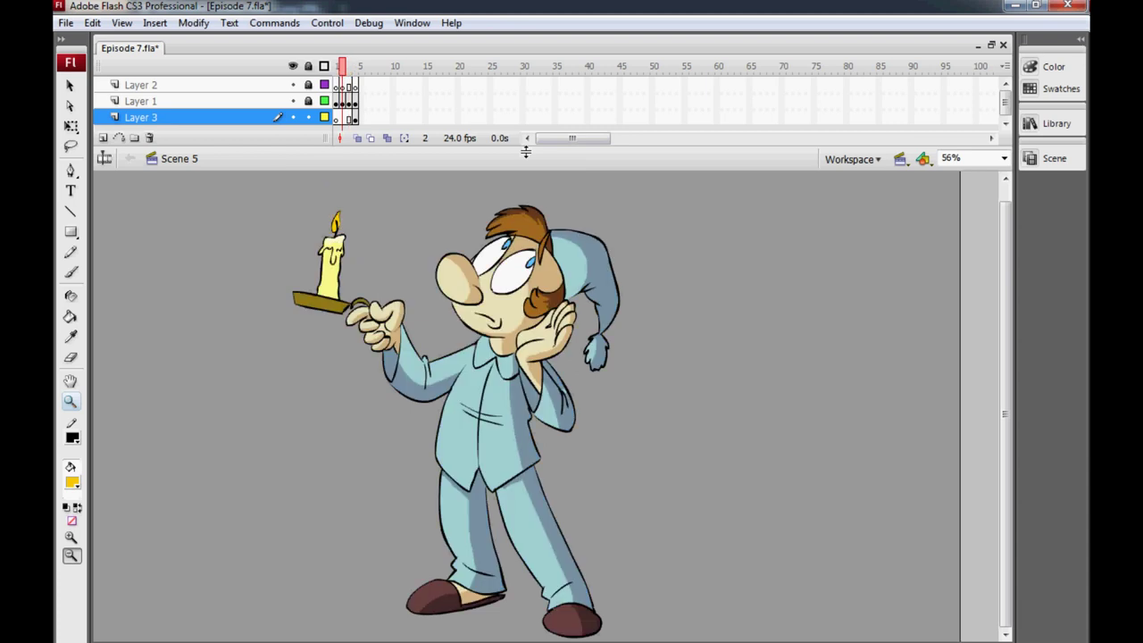
key("period")
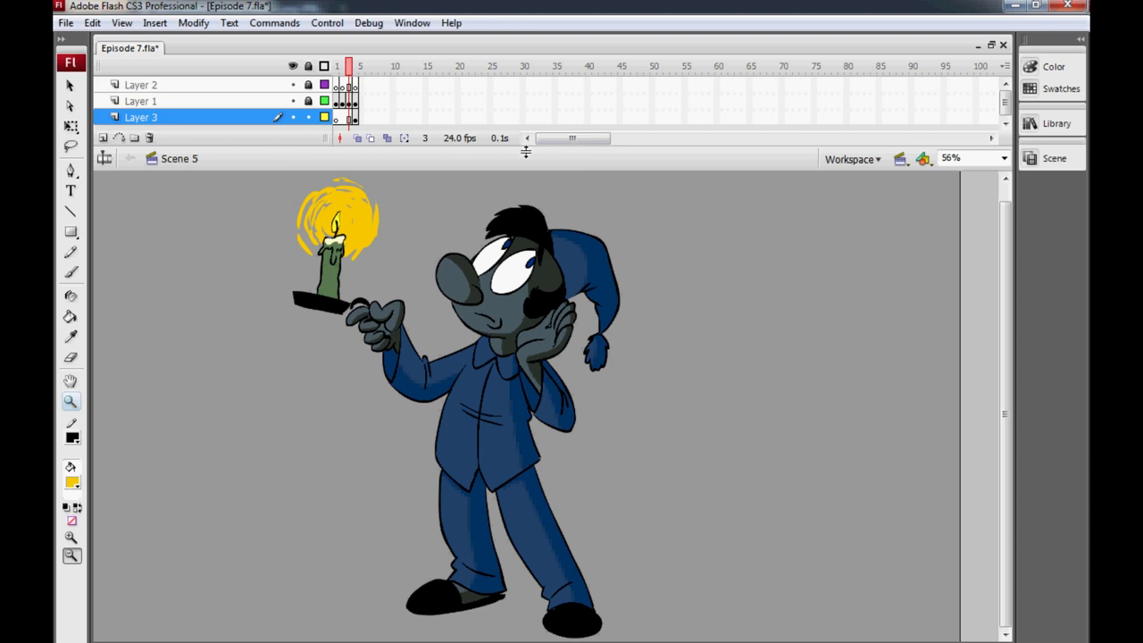
Go to frame 4's red hell version and zoom to 187% on the candle glow
key("period")
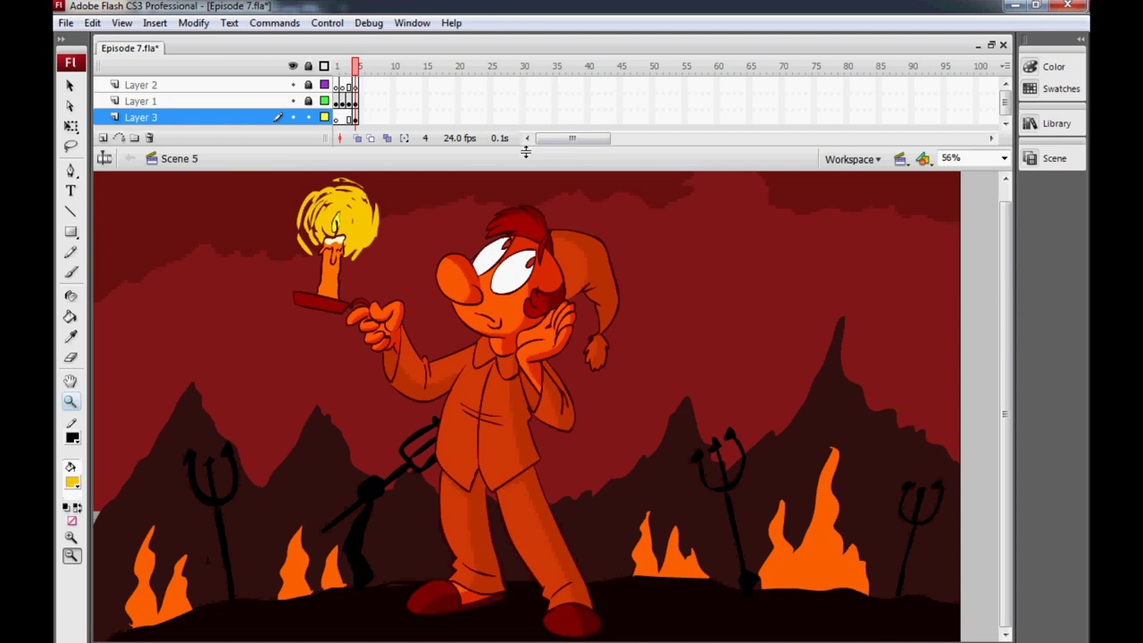
left_click(364, 254)
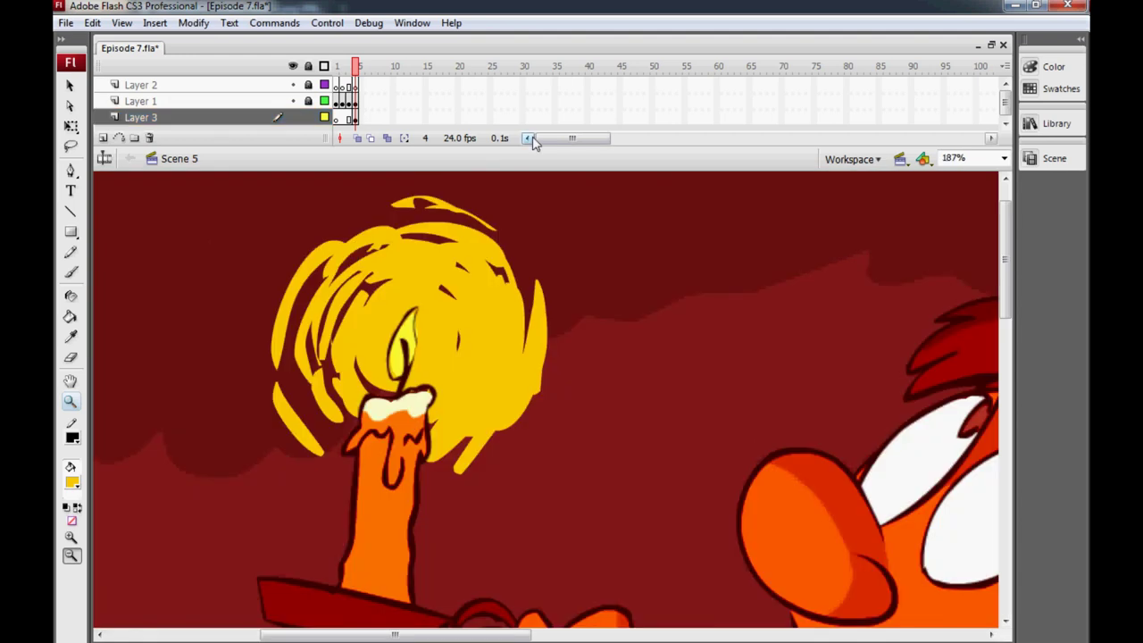